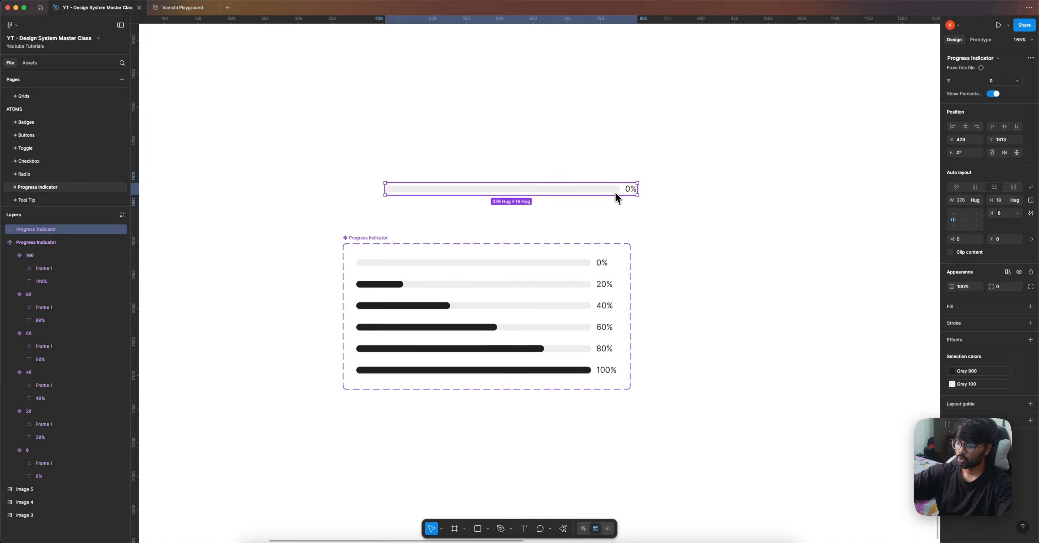
- Delete the standalone Progress Indicator instance and open the Tool Tip page of the Design System Master Class file
key(Delete)
click(182, 14)
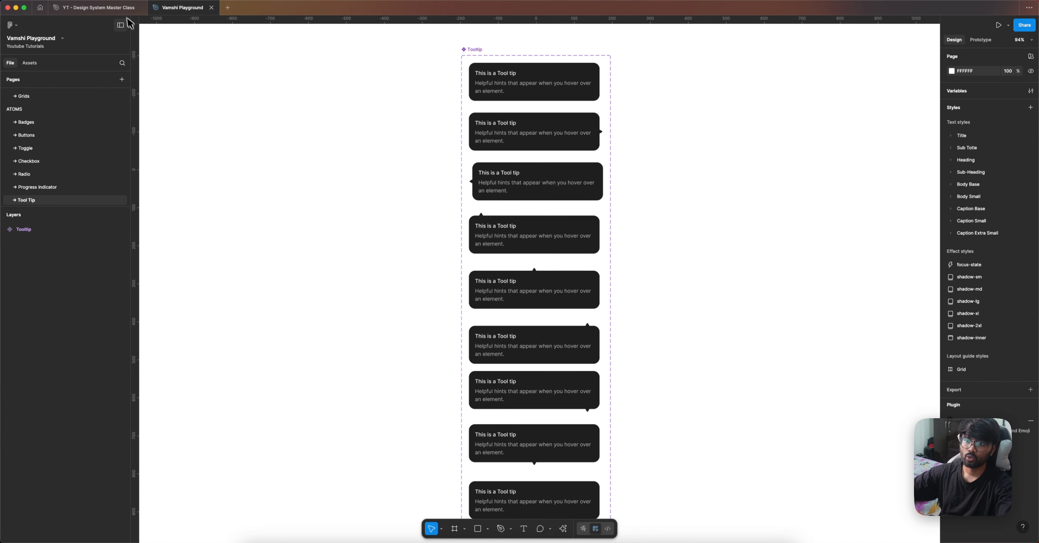
click(99, 8)
click(59, 201)
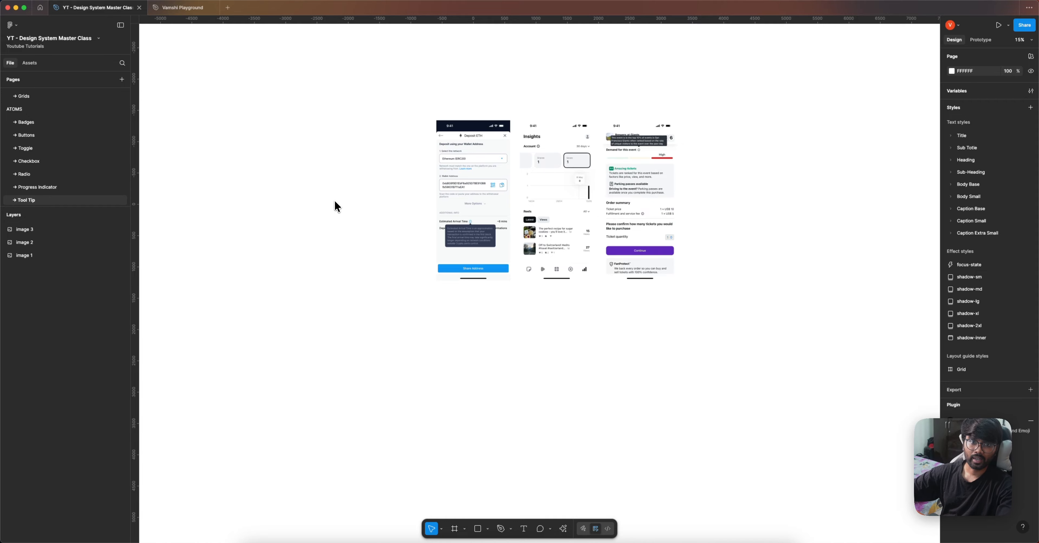
- Examine how tooltips are used in the Deposit ETH, Insights and event ticket reference screenshots
scroll(470, 162, up, 10)
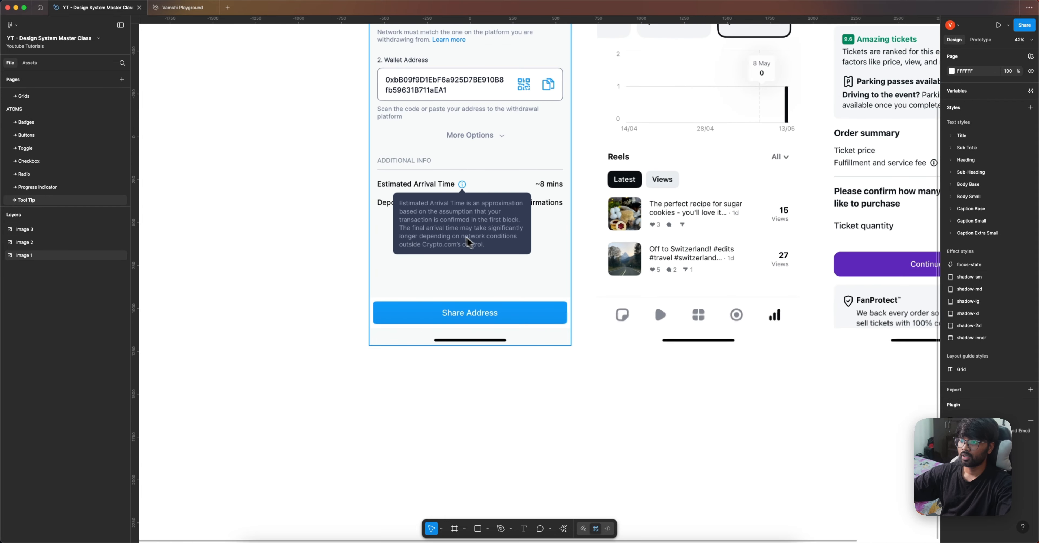
scroll(460, 234, down, 2)
scroll(456, 271, down, 2)
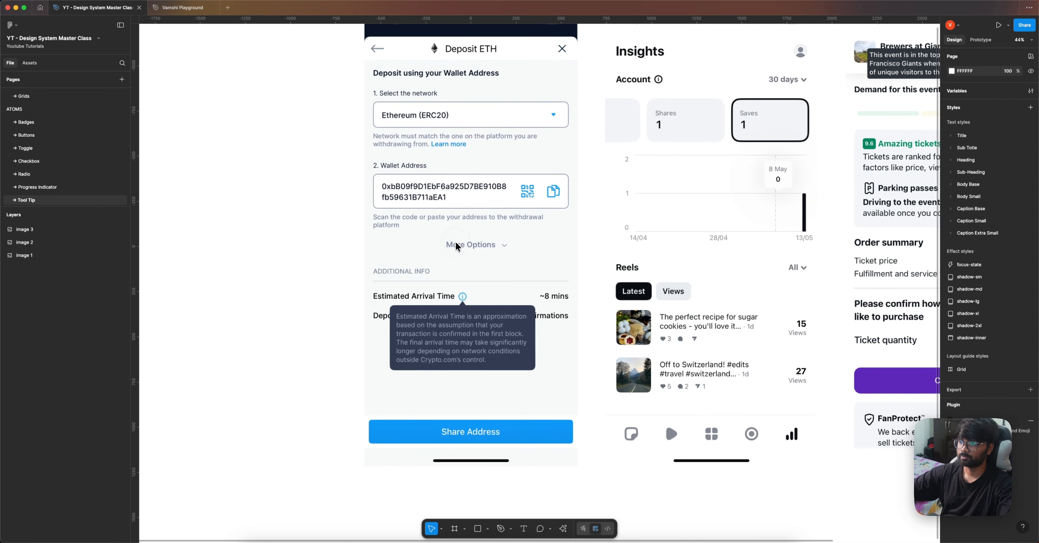
scroll(345, 311, up, 1)
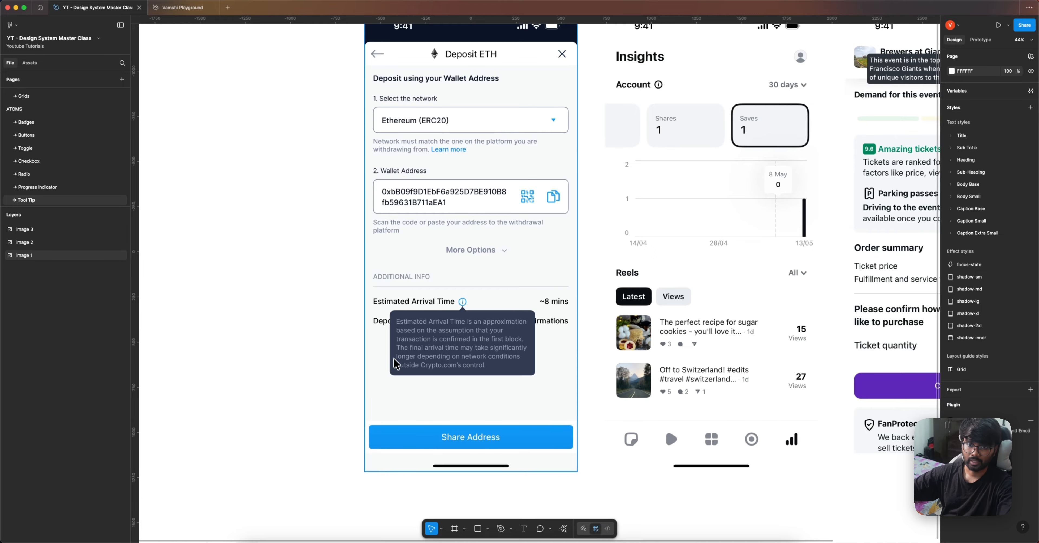
scroll(395, 363, down, 4)
scroll(444, 302, right, 5)
scroll(508, 250, up, 5)
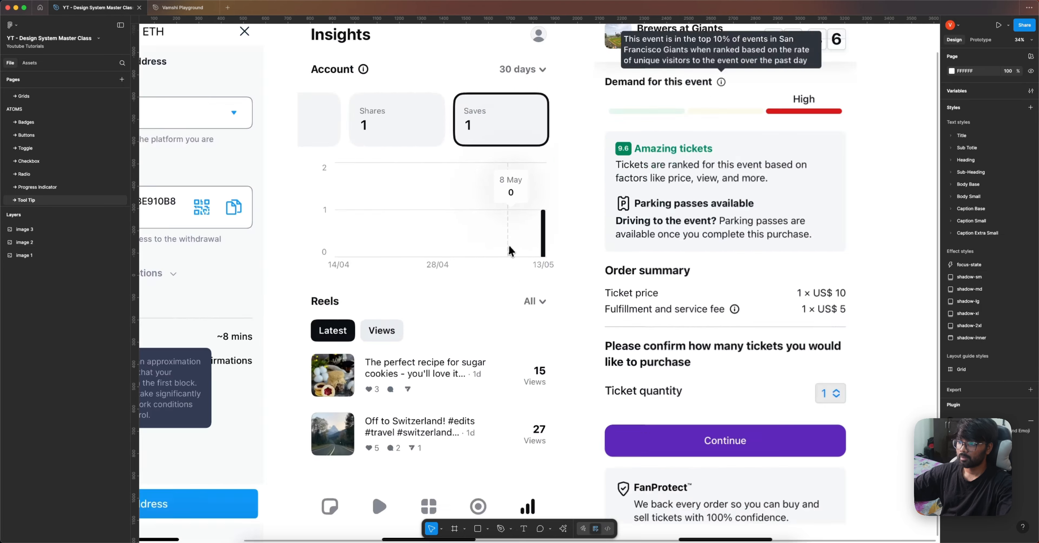
scroll(510, 246, down, 3)
scroll(512, 241, down, 5)
scroll(500, 232, up, 5)
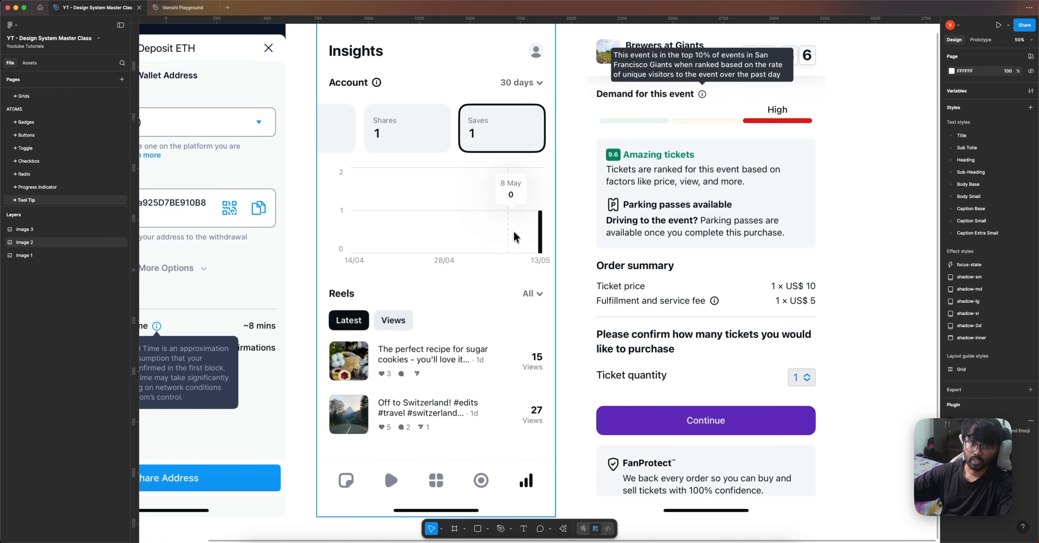
scroll(509, 236, down, 2)
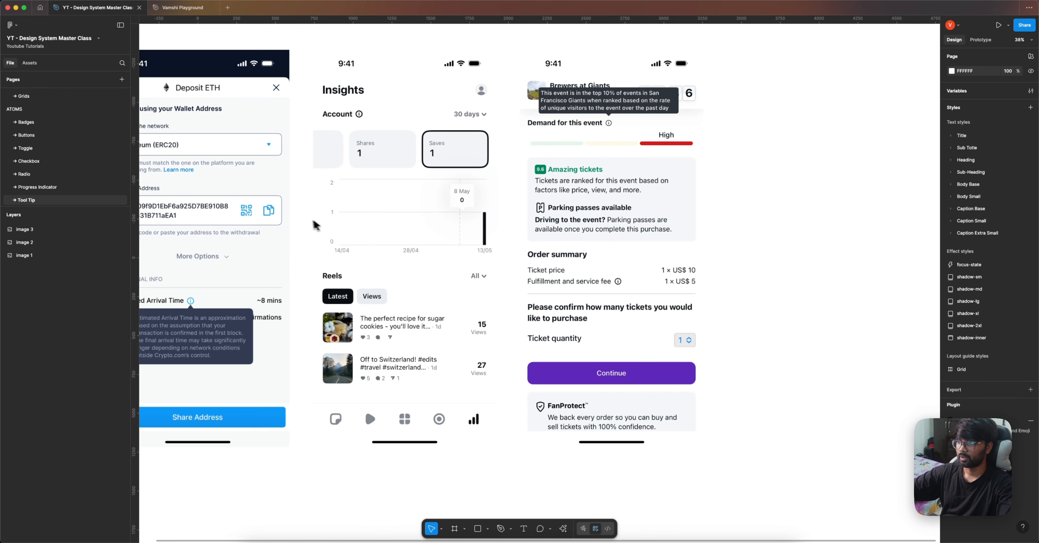
scroll(509, 236, right, 5)
scroll(484, 226, up, 3)
scroll(436, 216, up, 3)
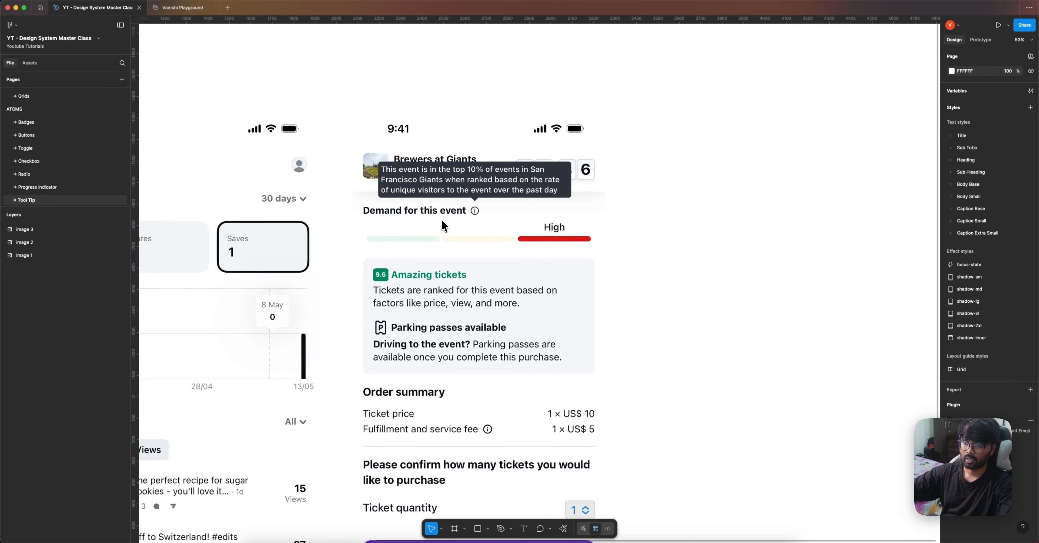
scroll(463, 218, down, 3)
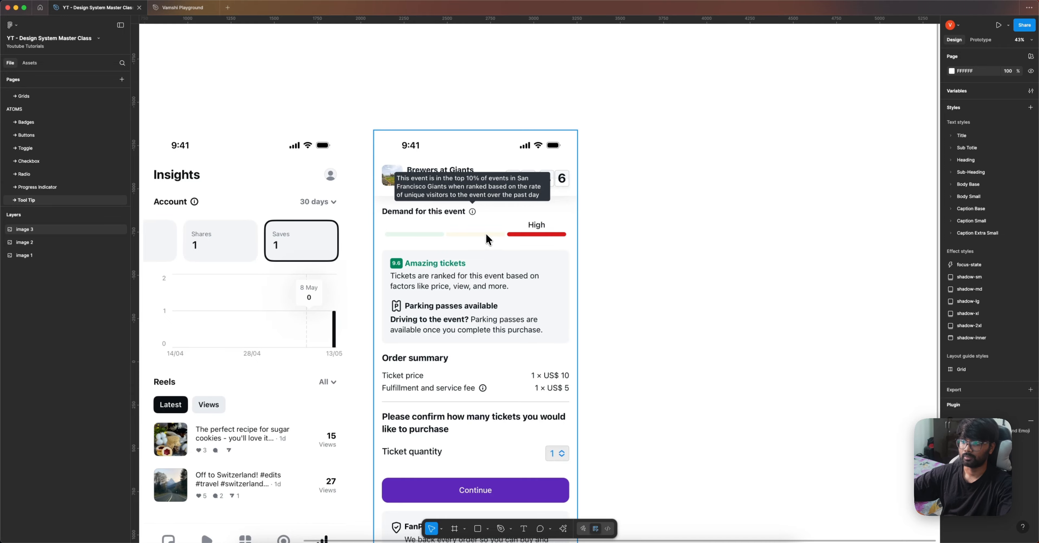
scroll(486, 236, down, 5)
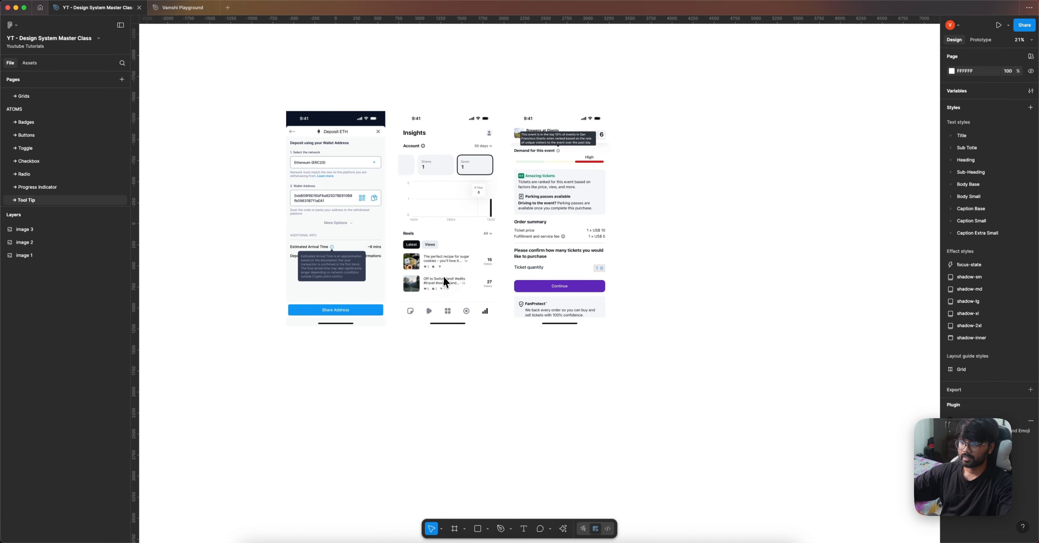
- In the Playground file, place an instance of the No Arrow tooltip beside the component set and try the Arrow Right and Arrow Left variants
click(181, 10)
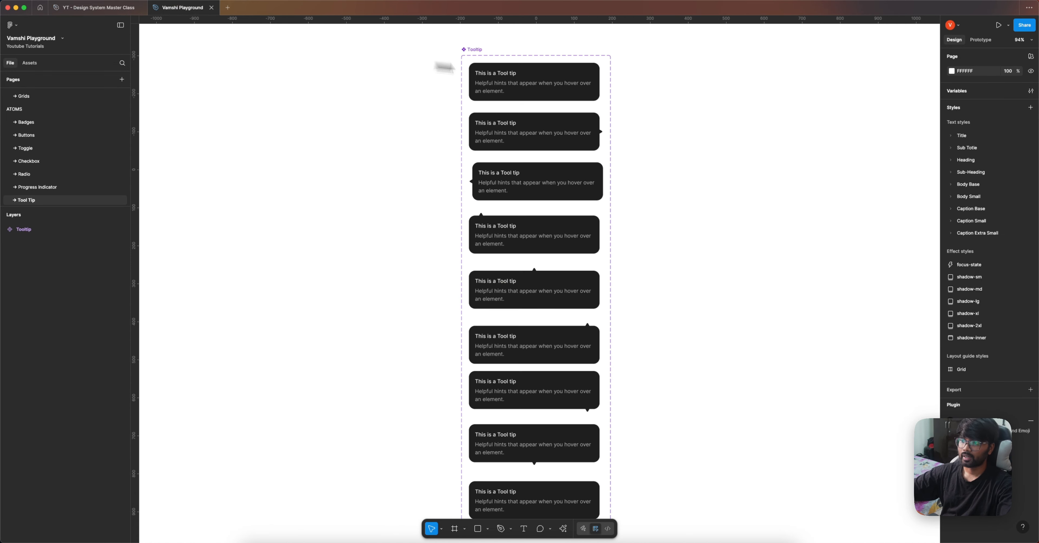
drag(543, 77, 744, 116)
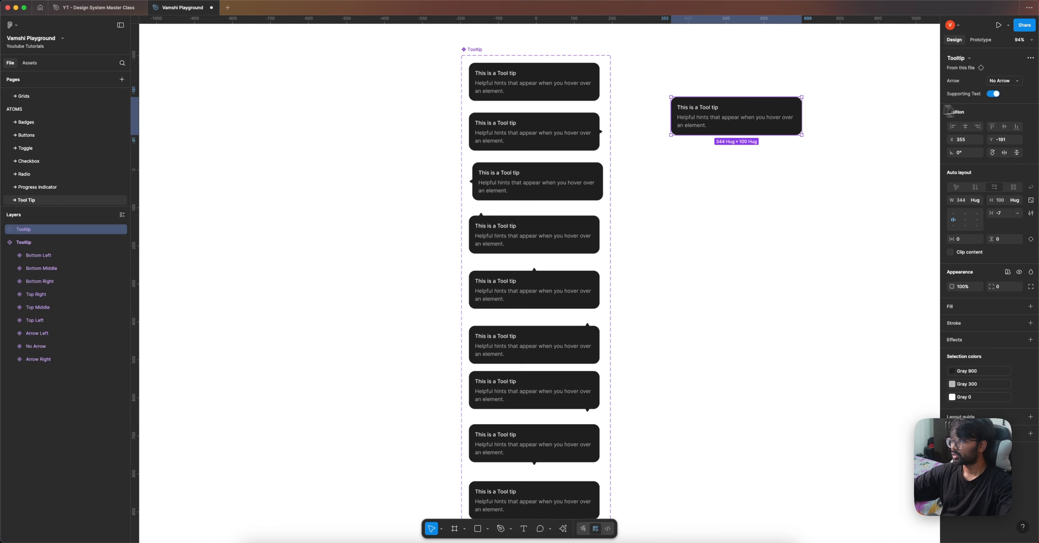
click(998, 84)
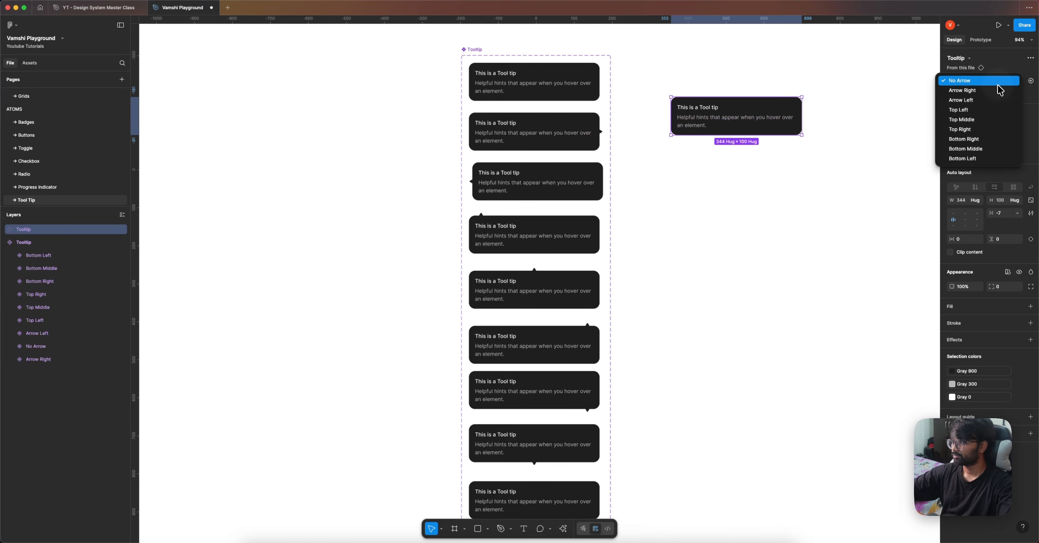
click(998, 91)
click(998, 85)
click(1000, 91)
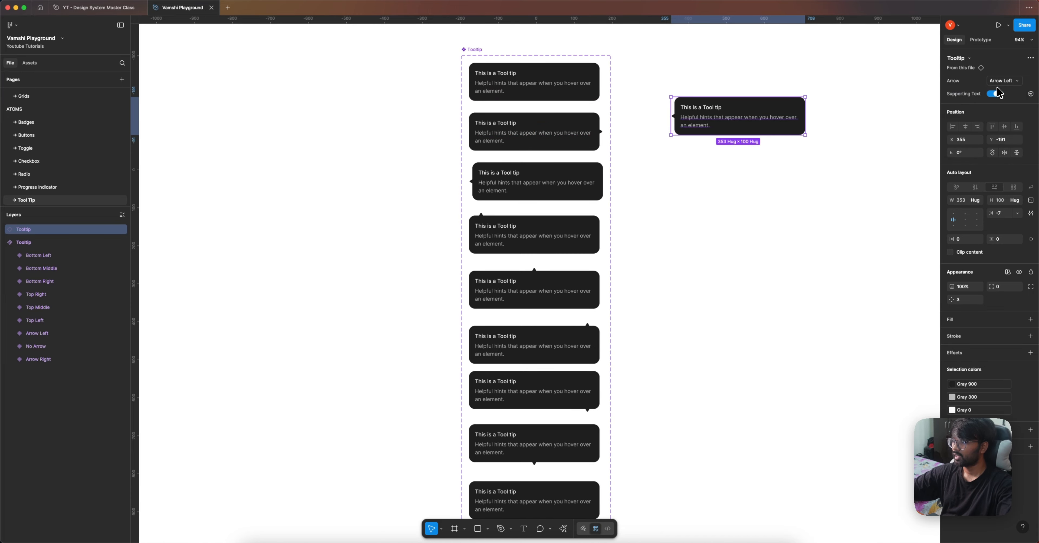
- Try the Dark Mode color mode on the tooltip instance, undo it, and delete the instance
click(1007, 271)
mouse_move(1002, 296)
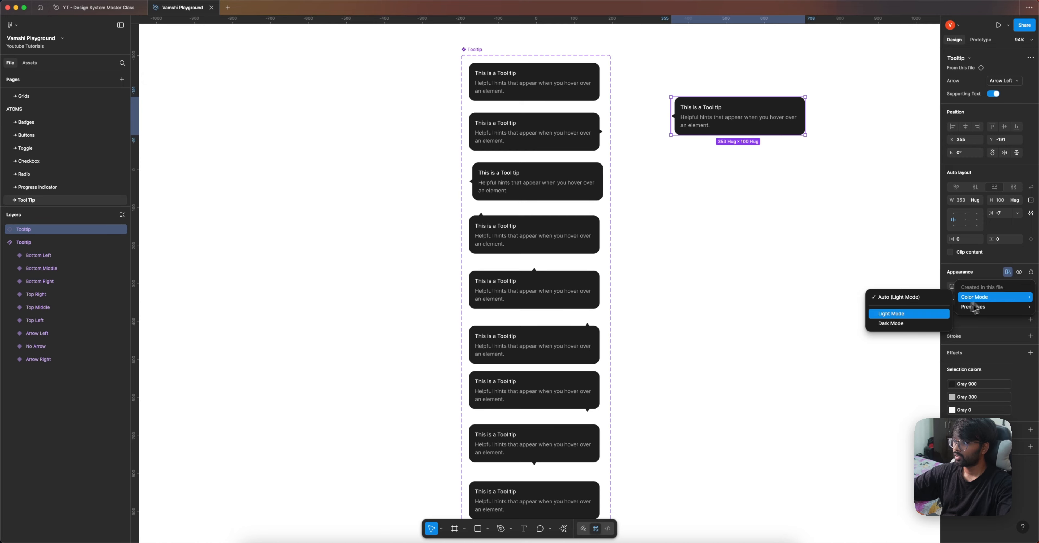
click(928, 323)
key(ctrl+z)
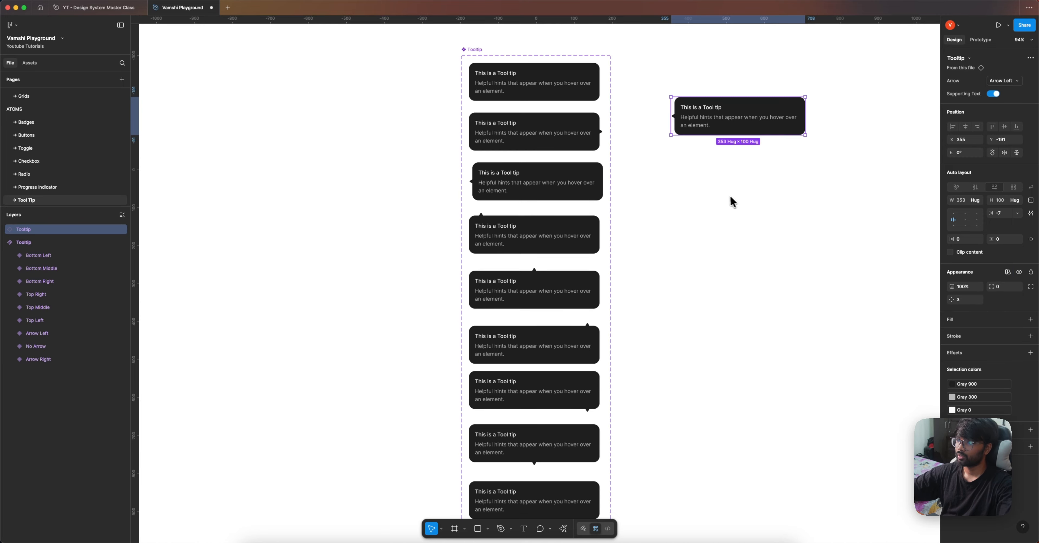
key(Delete)
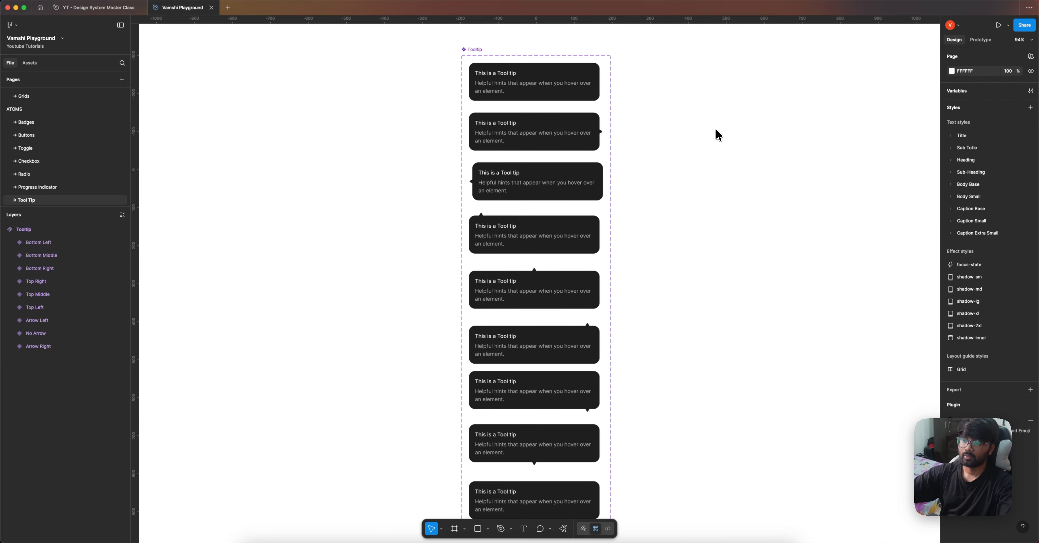
- Switch back to the Design System Master Class file and add the text "This is a Tool Tip" below the reference screenshots
click(102, 9)
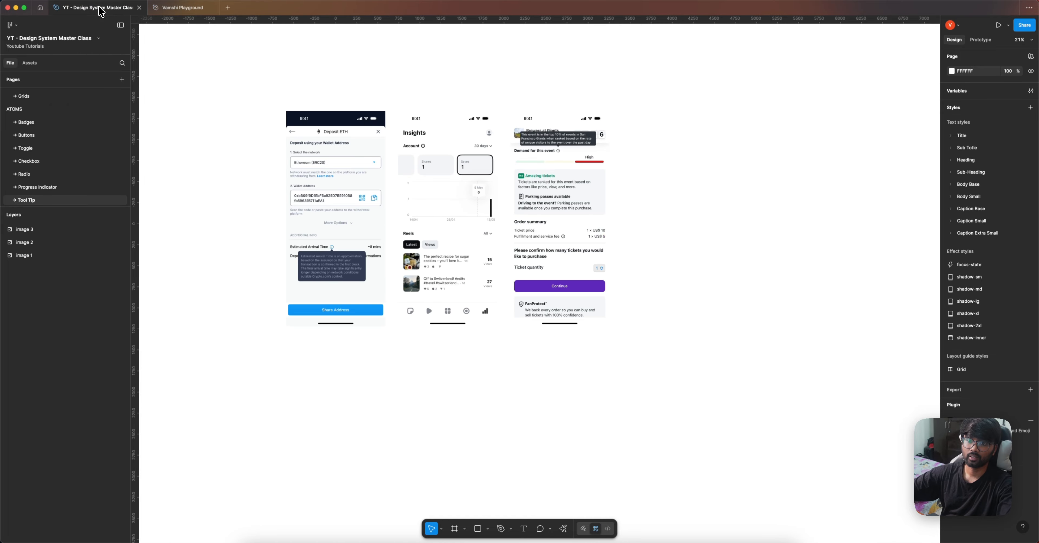
scroll(427, 250, down, 5)
scroll(428, 229, down, 2)
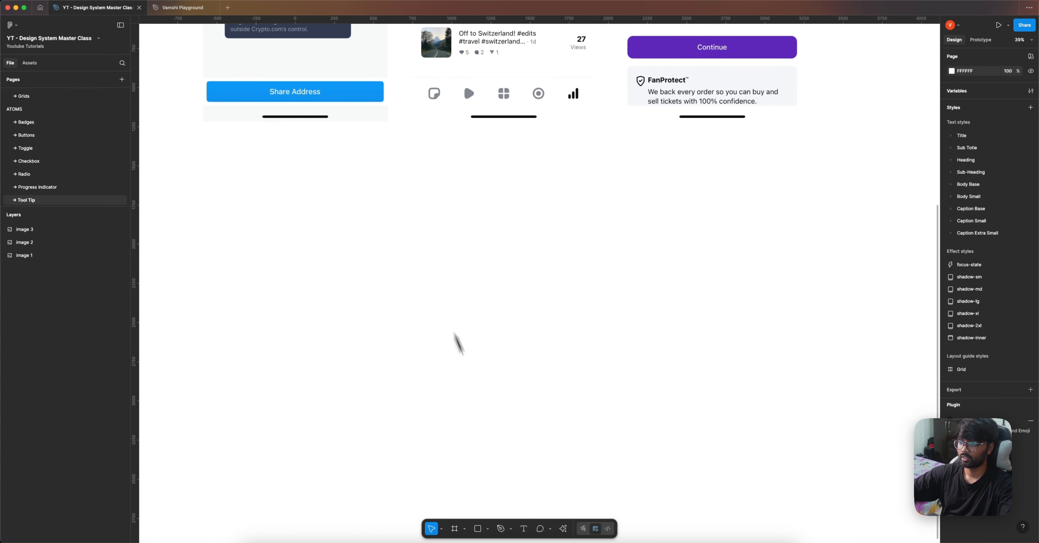
click(523, 528)
scroll(444, 322, up, 5)
scroll(444, 321, up, 2)
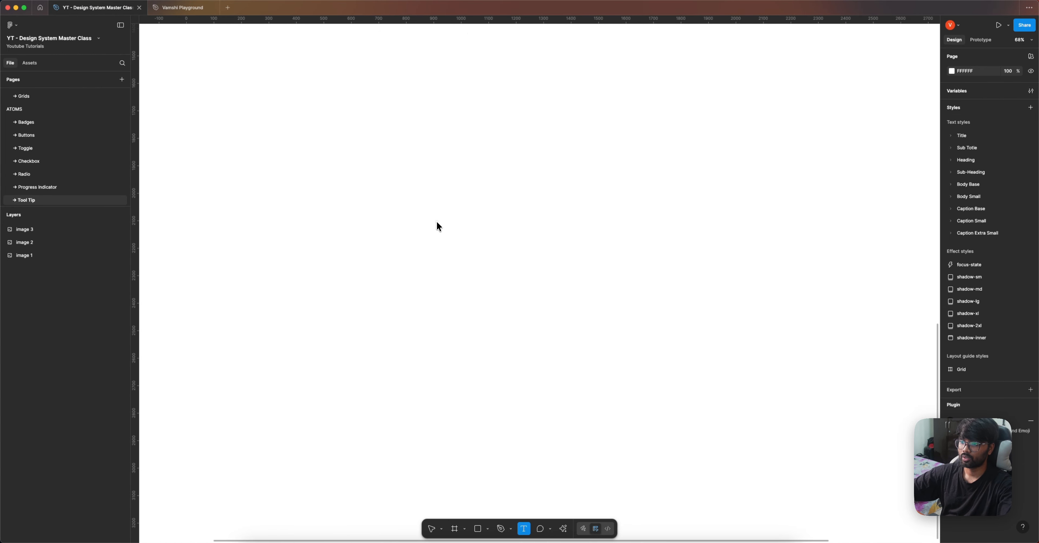
click(435, 223)
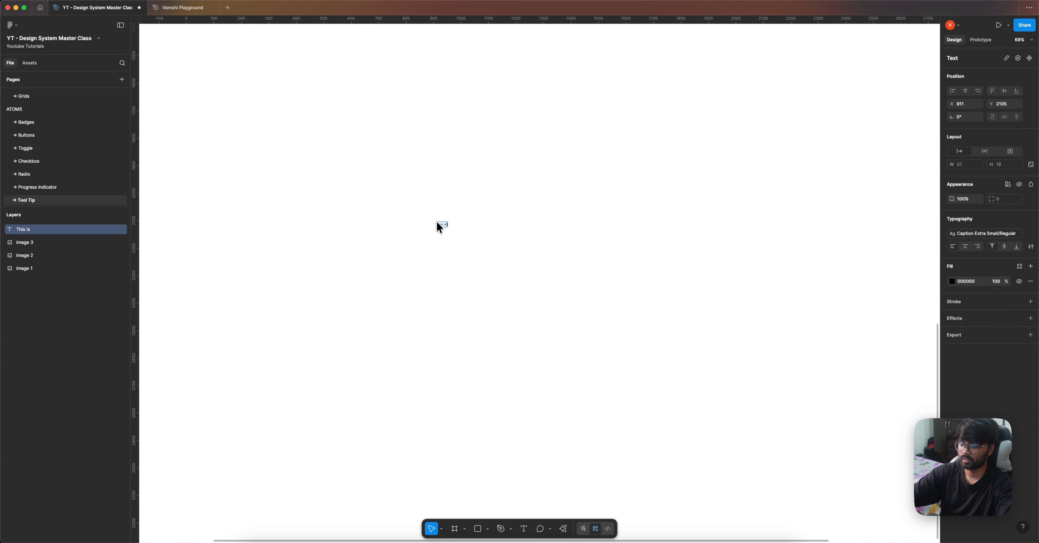
text(This is a Tool Tip)
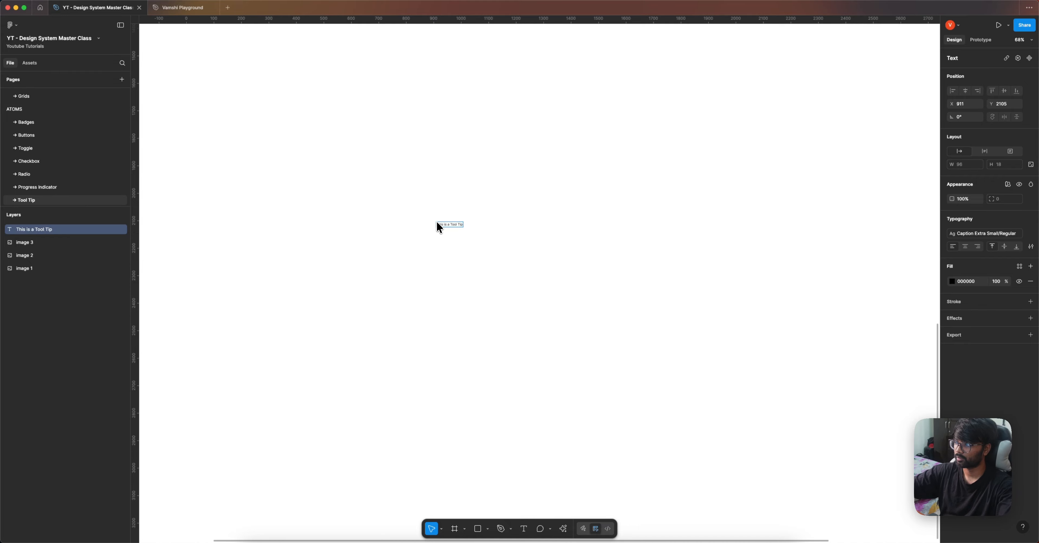
key(Escape)
- Apply the Caption Base Regular 16/150 text style to the "This is a Tool Tip" text
click(970, 235)
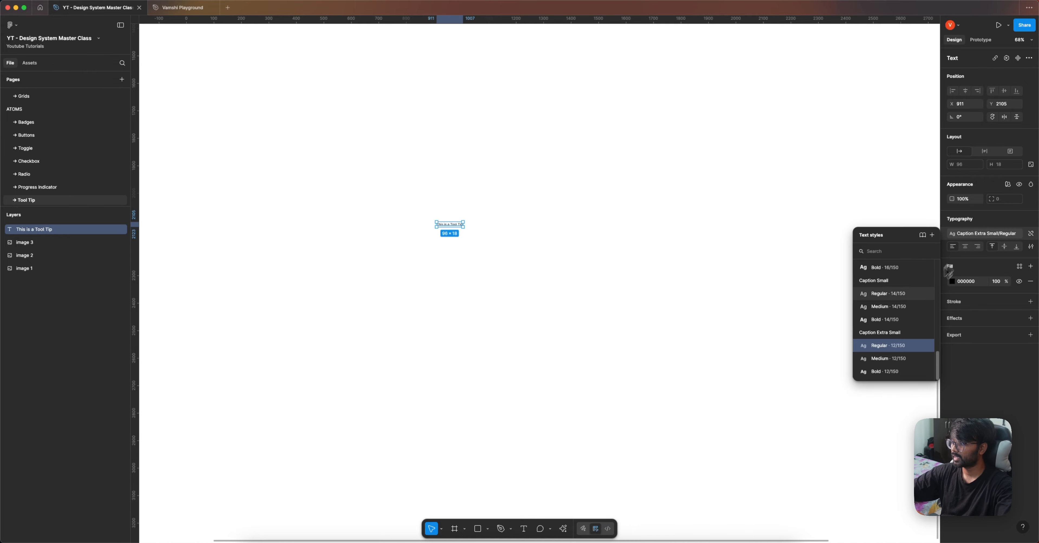
scroll(890, 338, up, 1)
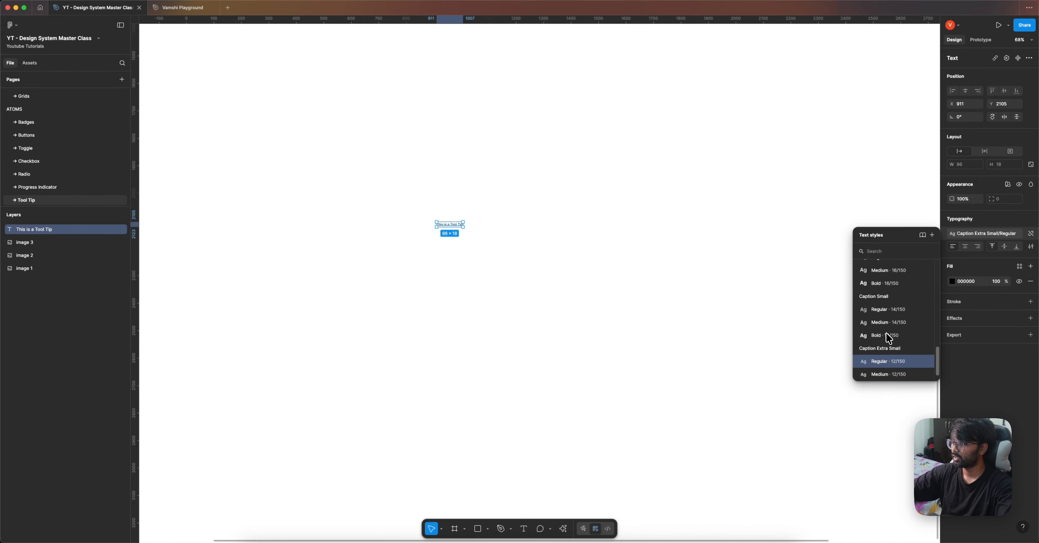
click(890, 309)
scroll(451, 231, up, 10)
scroll(451, 230, up, 4)
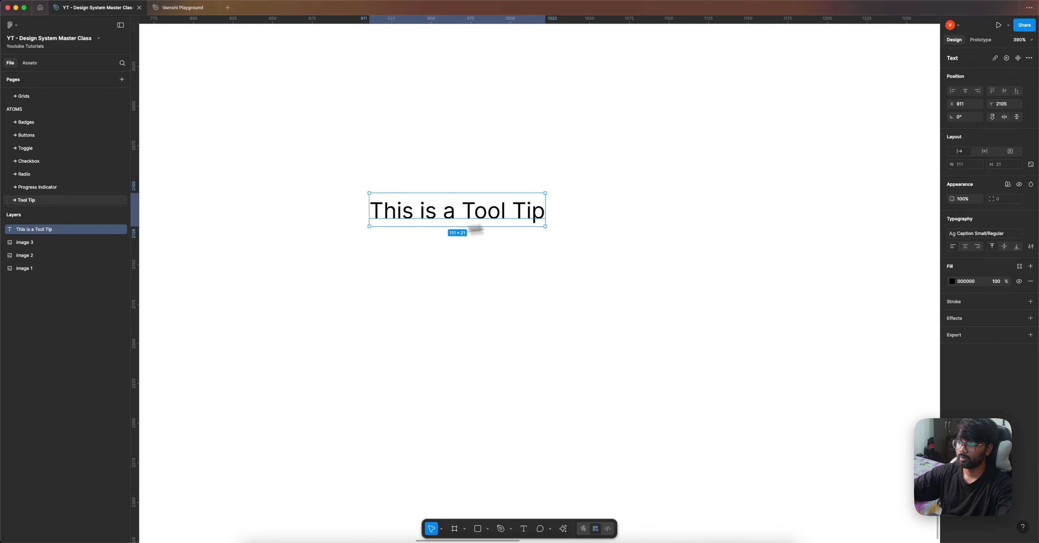
click(962, 233)
scroll(923, 283, up, 2)
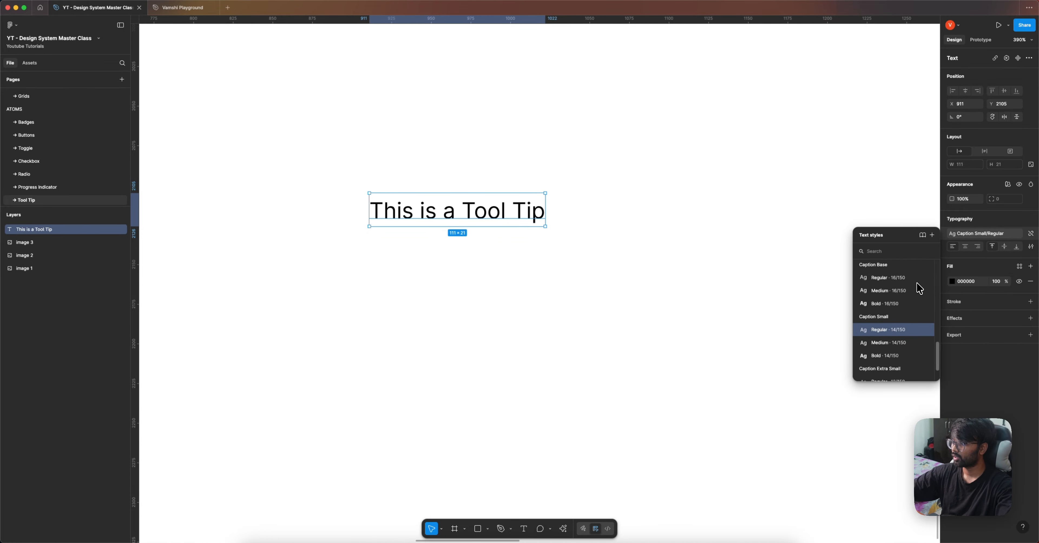
click(905, 286)
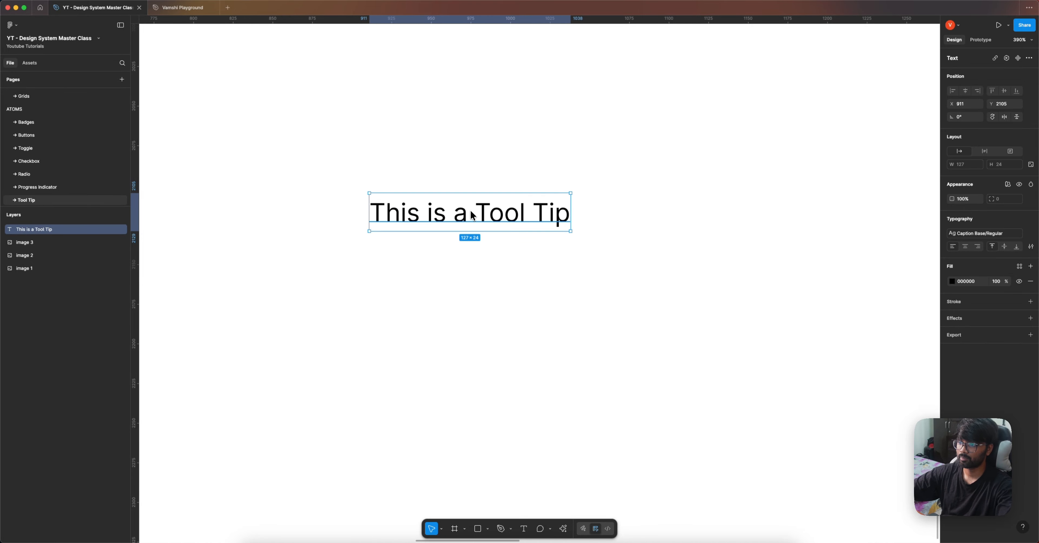
- Duplicate the "This is a Tool Tip" text directly below the original
drag(476, 218, 474, 264)
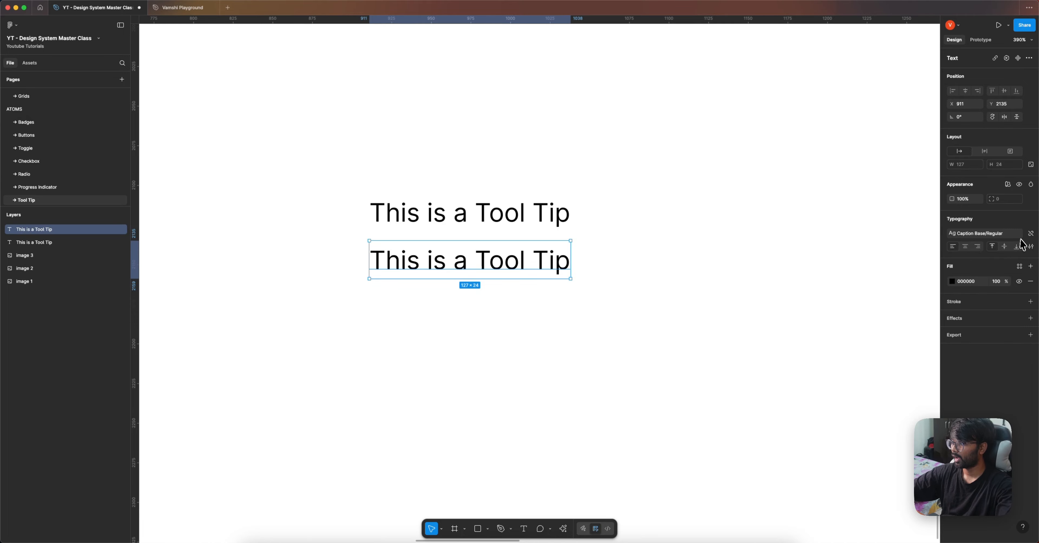
click(1019, 266)
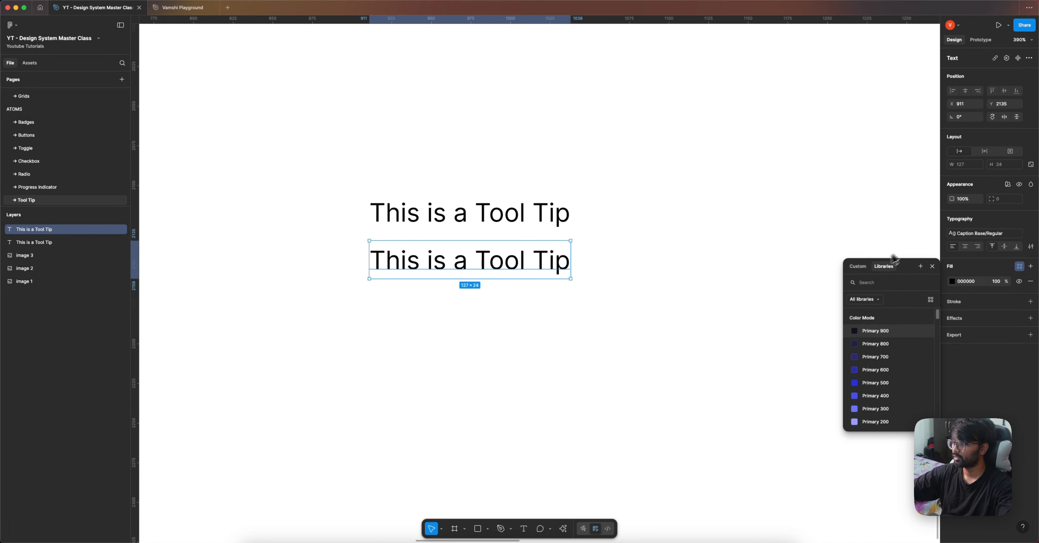
click(628, 237)
click(405, 262)
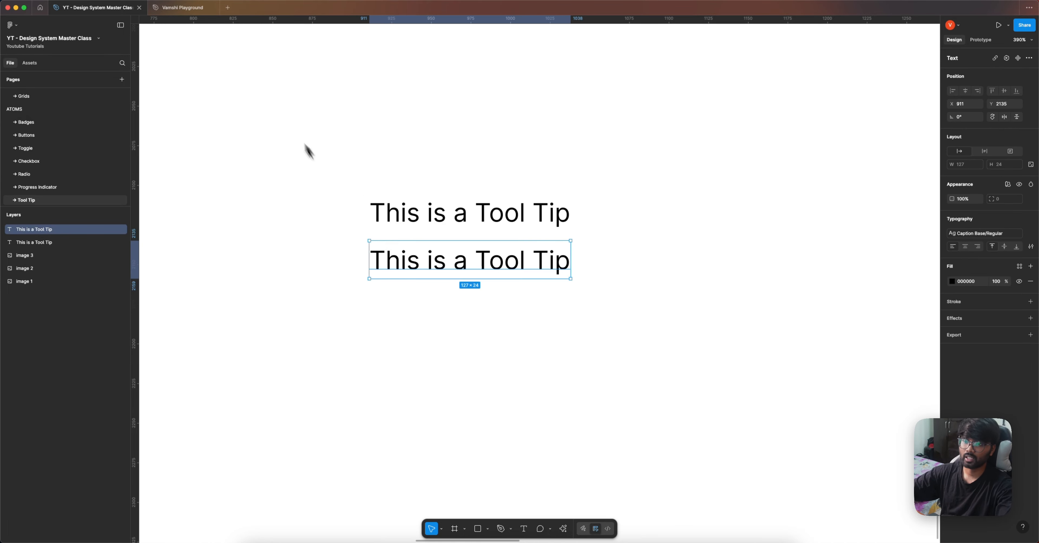
- Copy the supporting text "Helpful hints that appear when you hover over an element." from the Playground file's Arrow Right tooltip and return to the design system file
click(182, 7)
click(513, 142)
scroll(513, 148, up, 5)
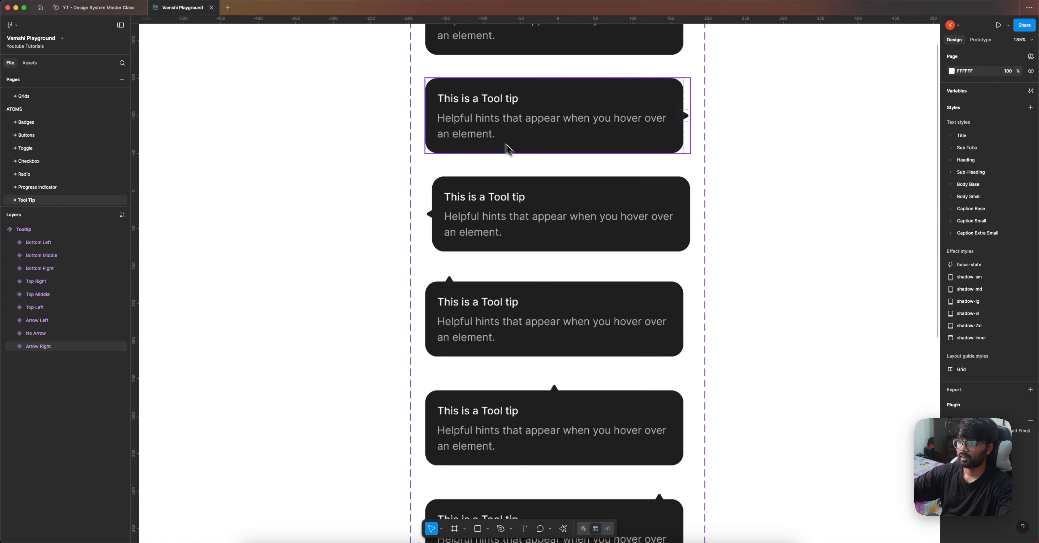
double_click(477, 134)
key(super+c)
right_click(480, 128)
mouse_move(558, 166)
key(Escape)
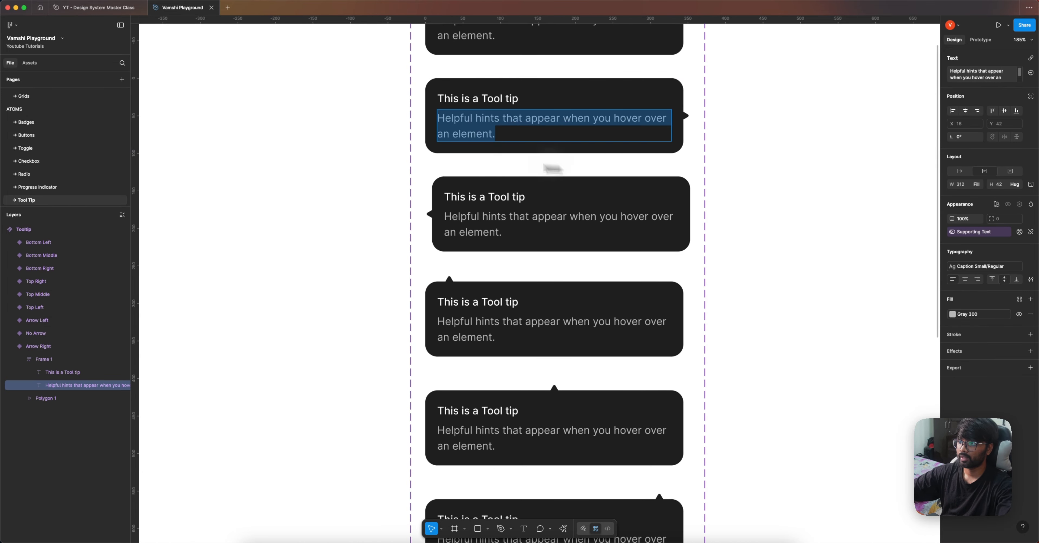
key(Escape)
click(117, 9)
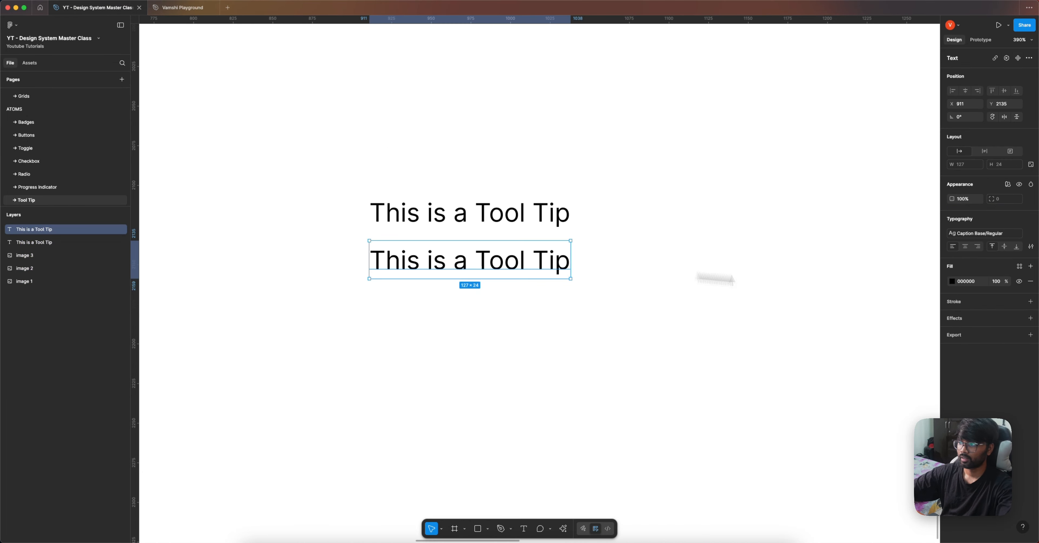
- Apply the Caption Small Regular 14/150 text style to the duplicated lower text and replace its content with the copied supporting text
click(980, 233)
scroll(920, 322, down, 1)
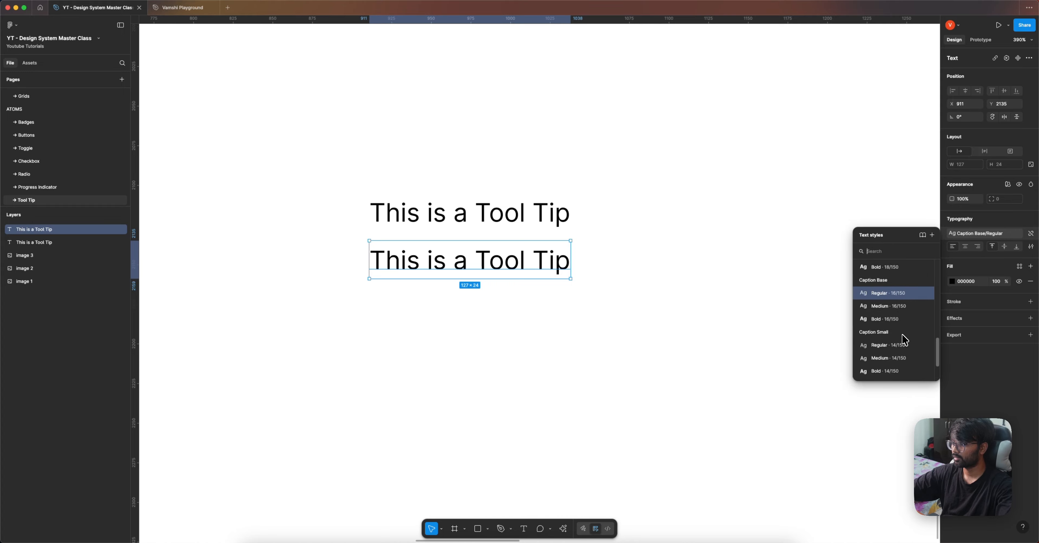
click(912, 343)
double_click(513, 253)
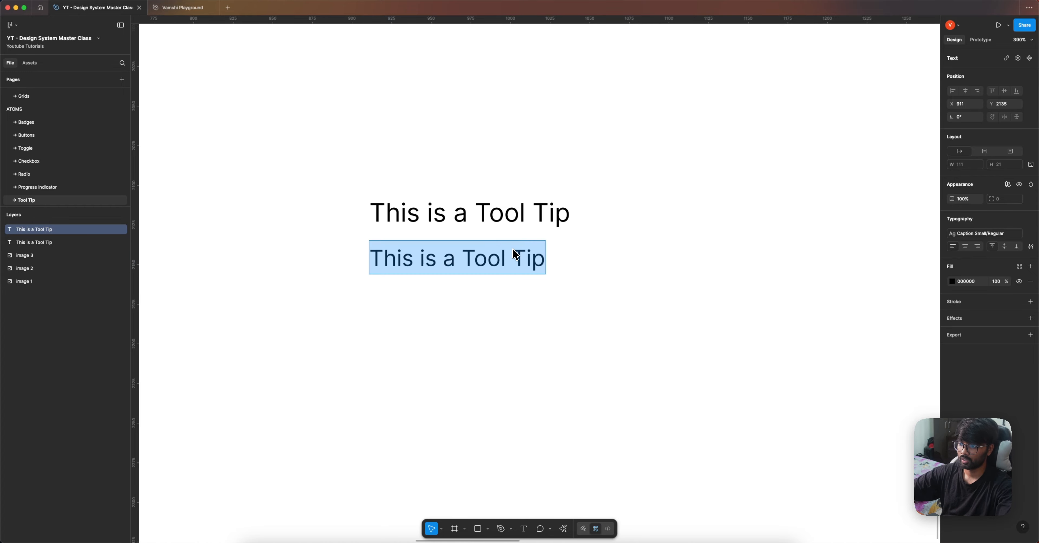
key(super+v)
key(Escape)
- Narrow the supporting text box to about 272 wide so that it wraps onto two lines
scroll(338, 300, down, 5)
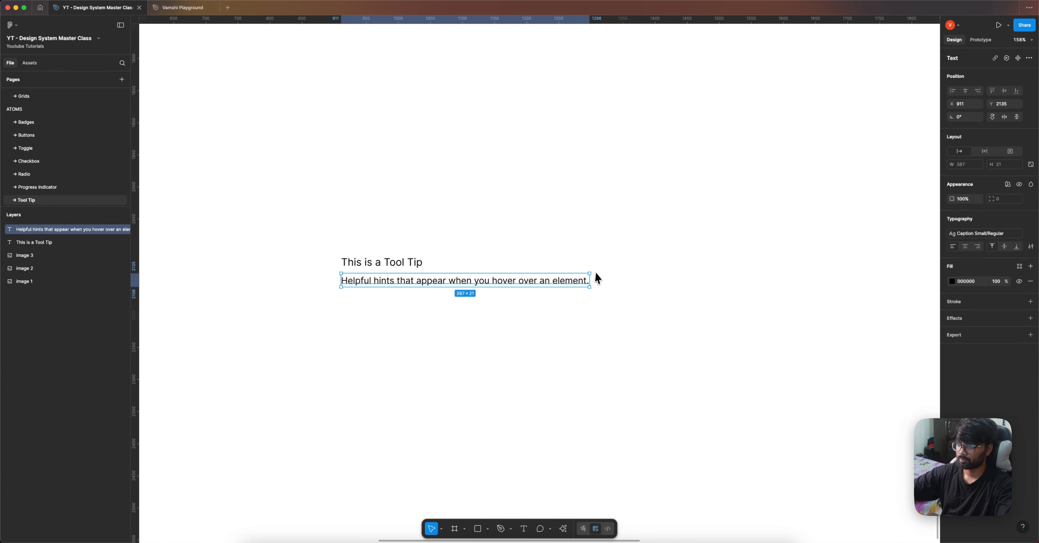
drag(590, 278, 517, 296)
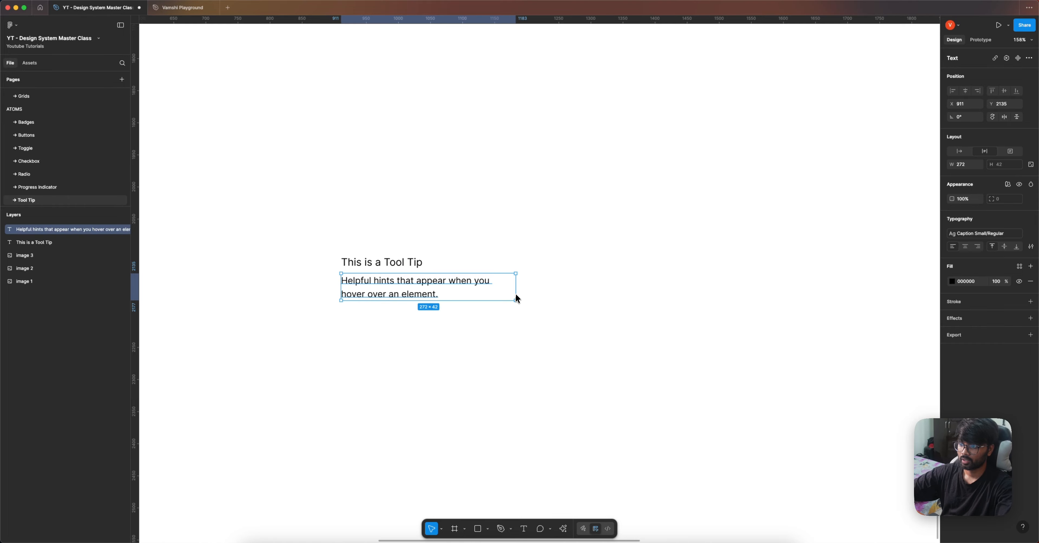
click(518, 299)
- Wrap the title and the supporting text together in a vertical auto layout frame
click(475, 280)
shift+click(406, 264)
key(shift+a)
scroll(379, 272, up, 5)
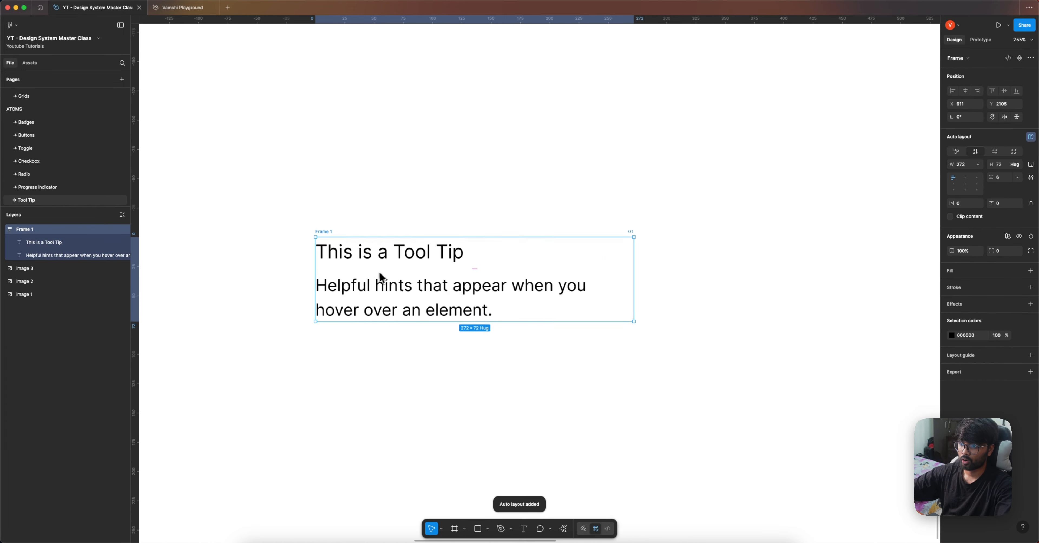
- Bind the gap between the frame's two texts to the Spacing - 4 variable
click(1017, 179)
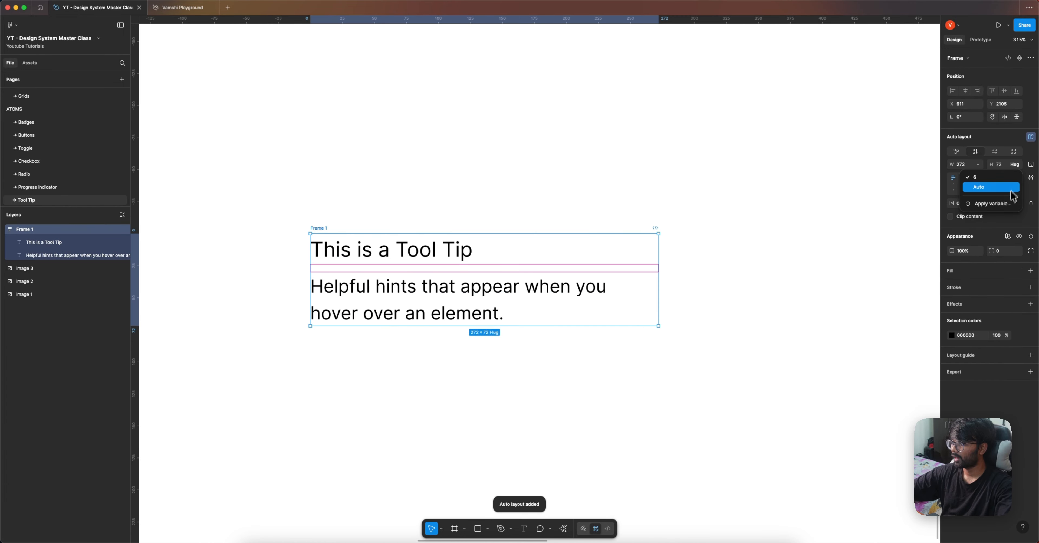
click(1006, 203)
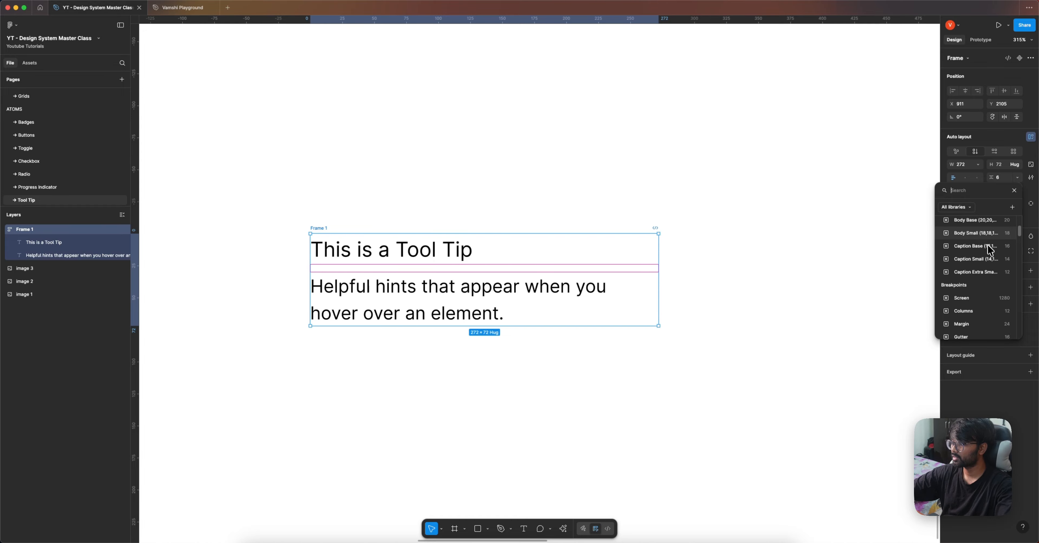
text(spa)
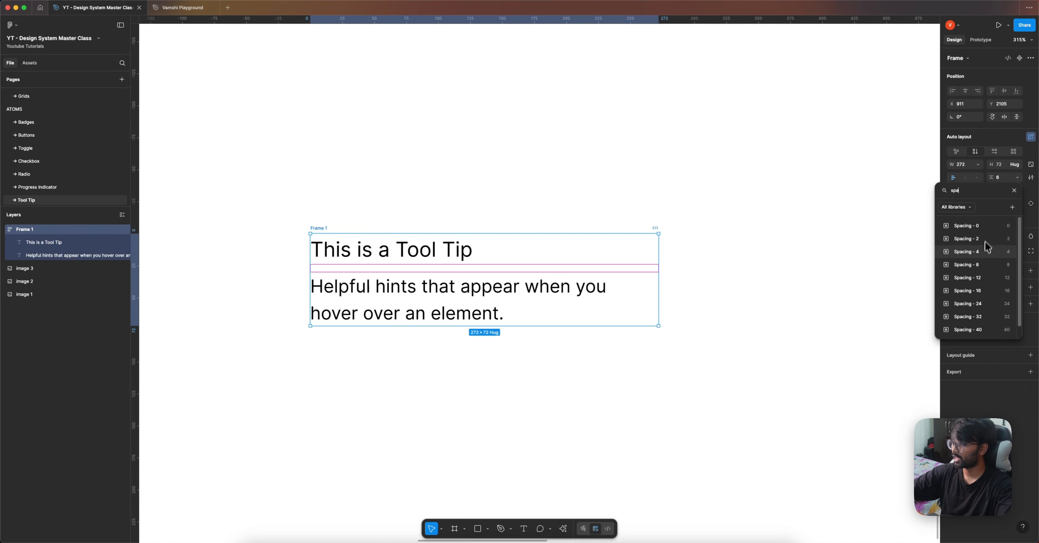
click(984, 252)
click(367, 202)
click(326, 226)
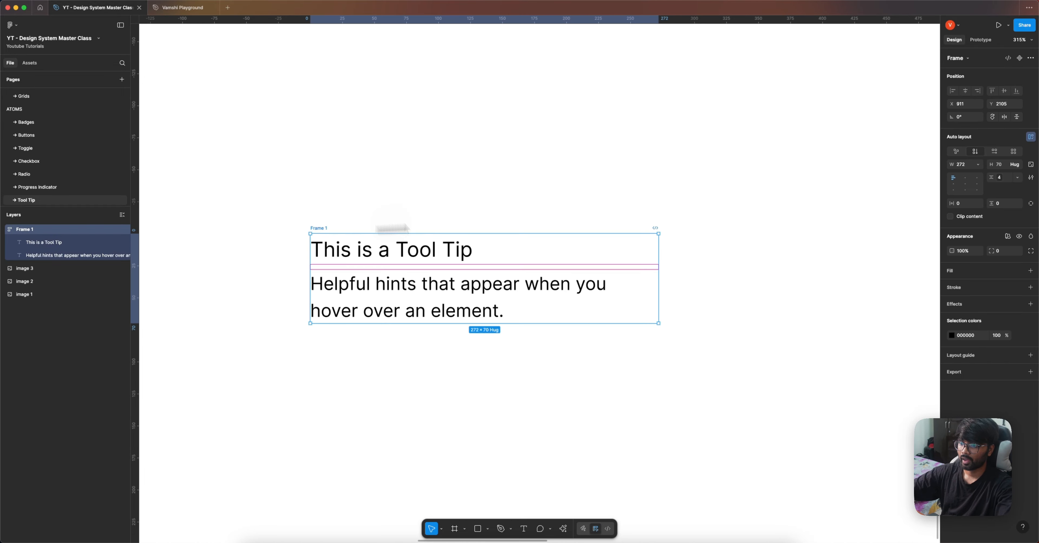
- Bind the frame's horizontal padding to the Spacing - 24 variable and set its width to hug contents
click(978, 203)
scroll(950, 305, down, 10)
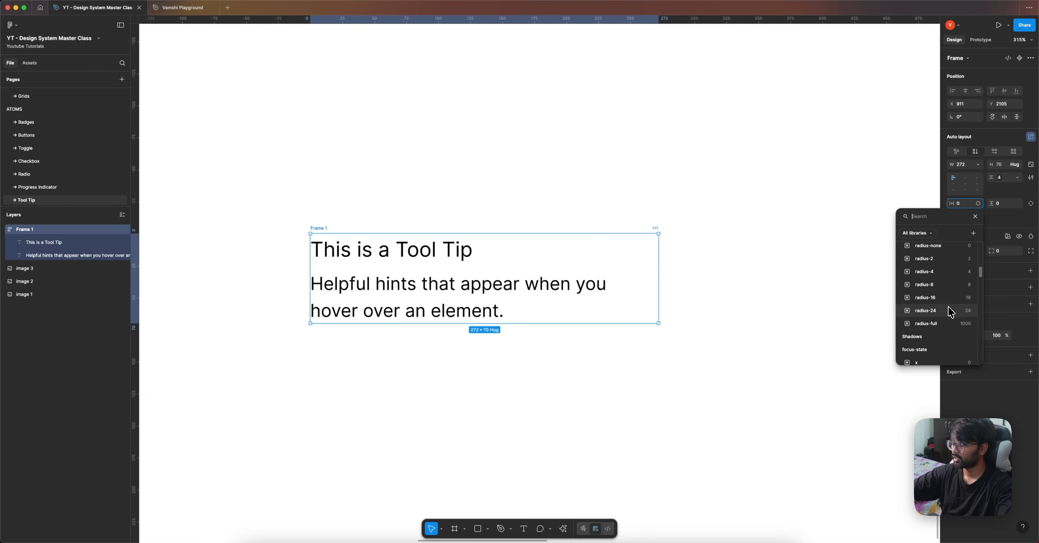
text(spa)
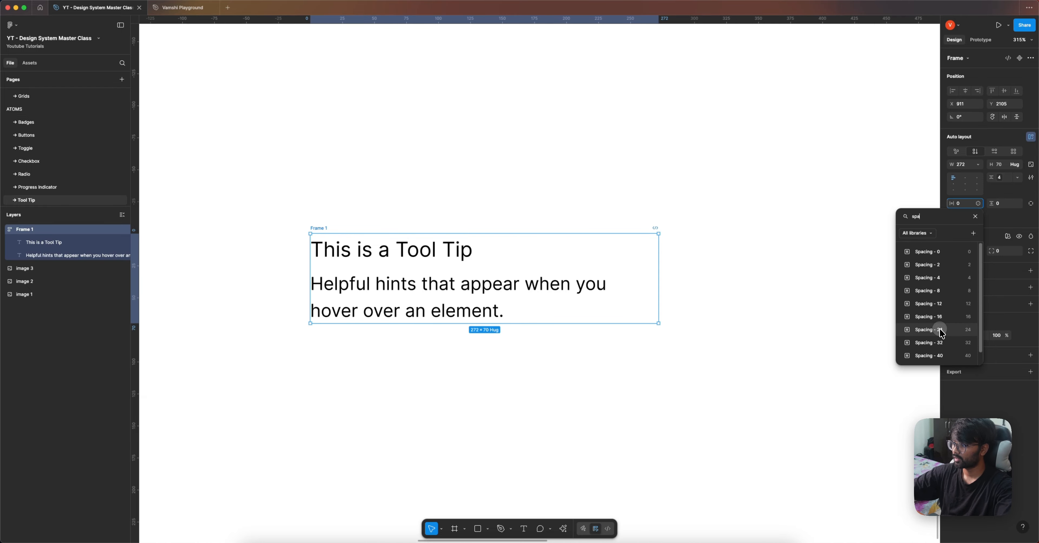
click(941, 330)
click(977, 165)
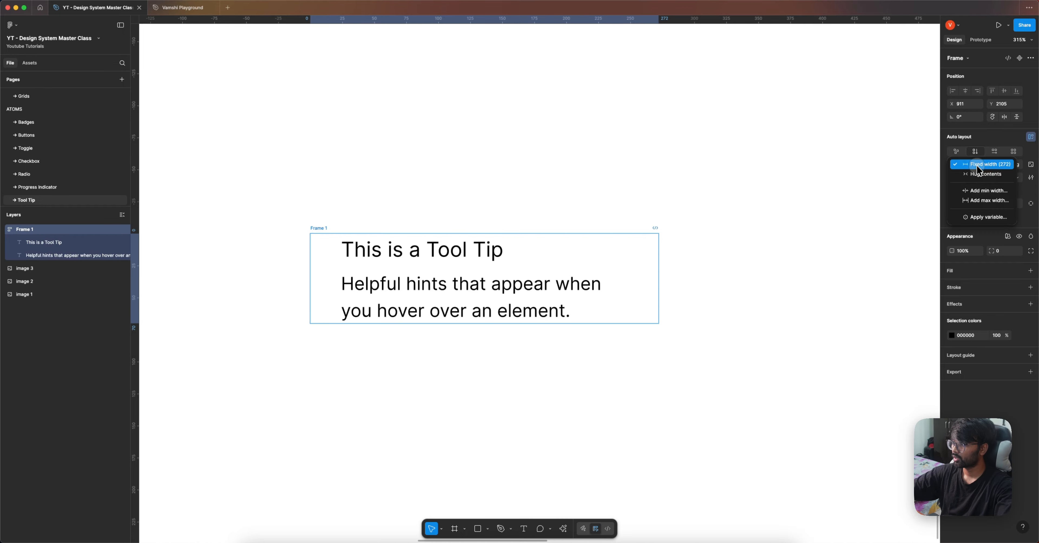
click(981, 174)
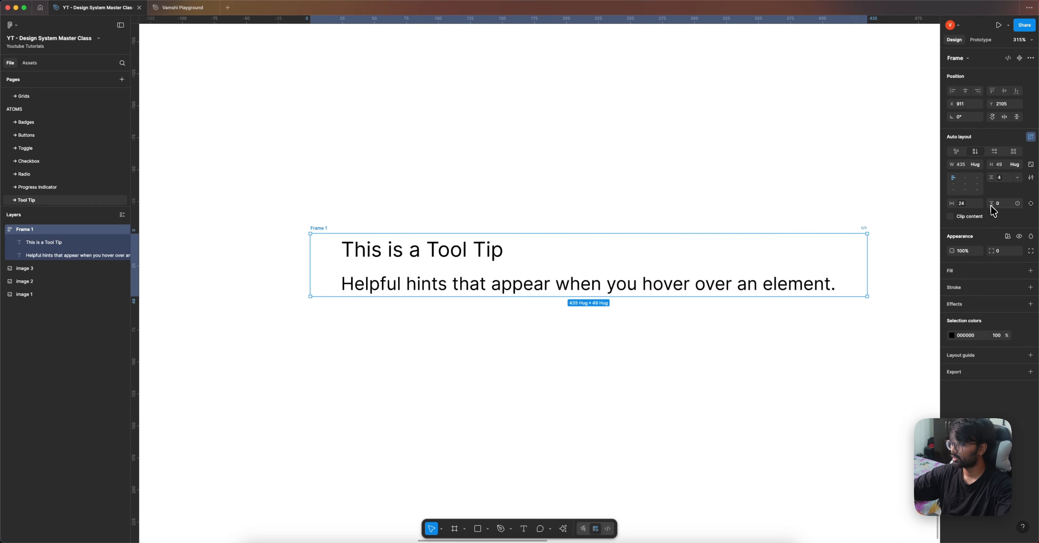
- Bind both the vertical and the horizontal padding of the frame to the Spacing - 16 variable
click(1017, 203)
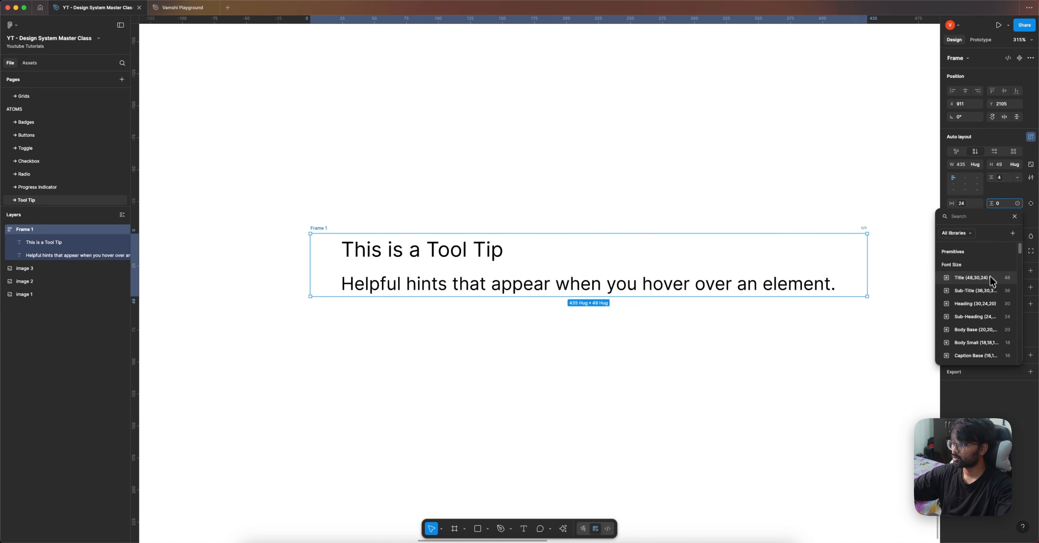
text(spa)
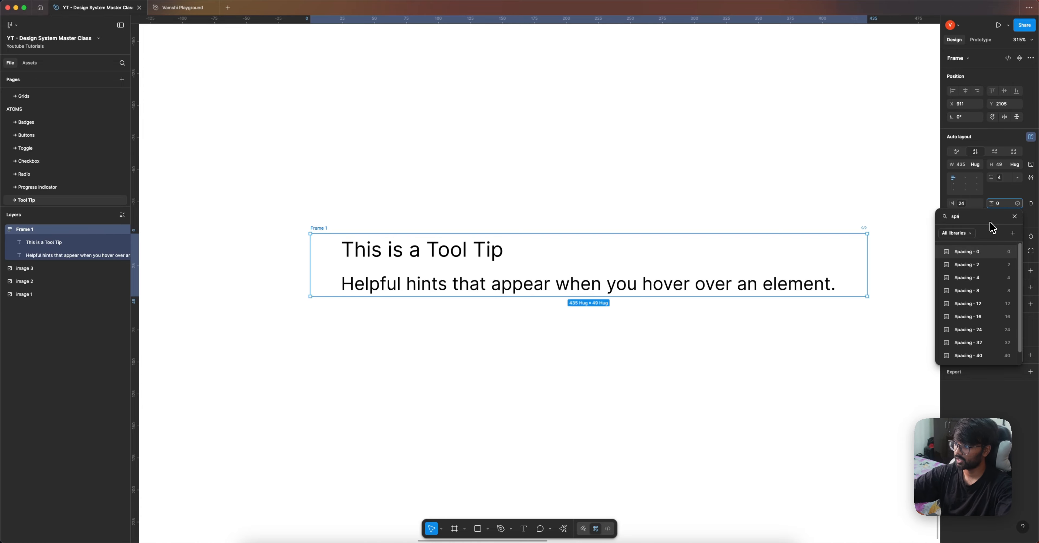
click(980, 316)
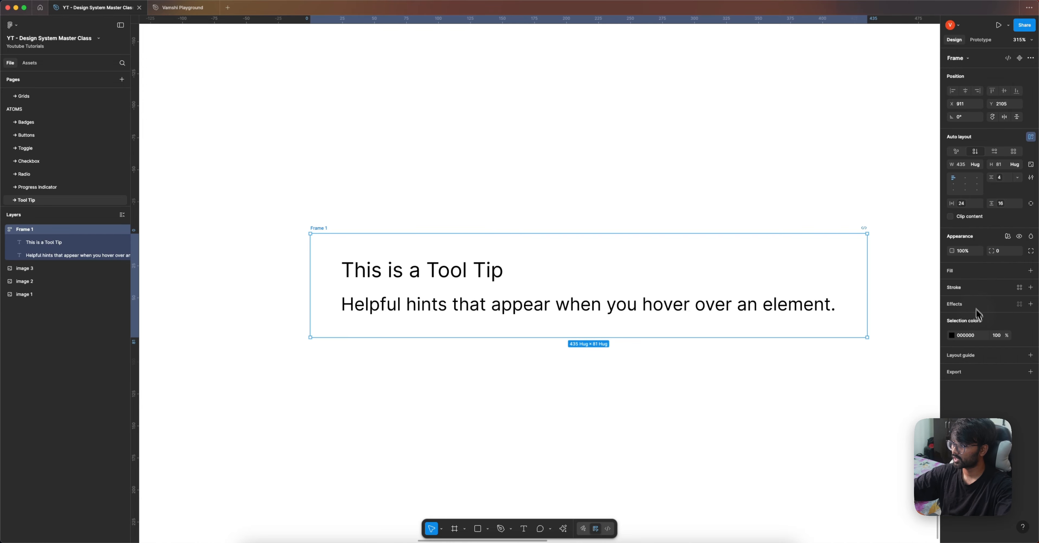
click(964, 205)
text(spa)
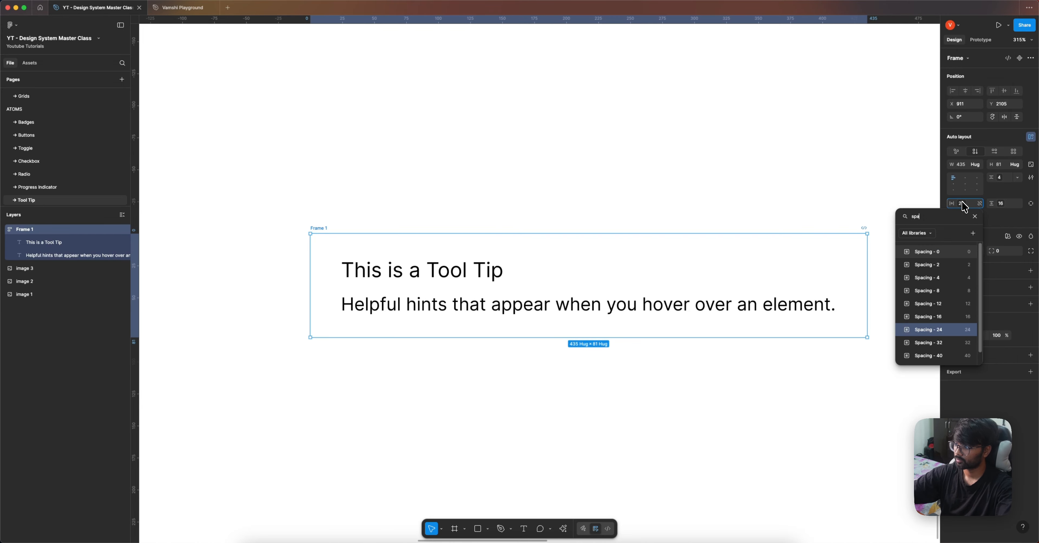
click(949, 316)
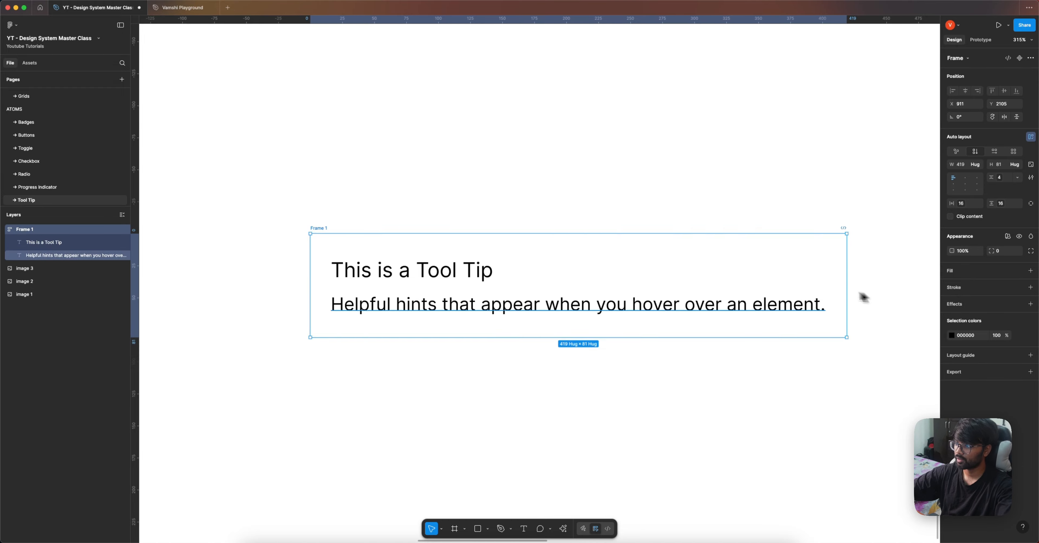
- Resize the tooltip frame to 320 wide and give it the Gray 900 library fill
drag(846, 284, 722, 285)
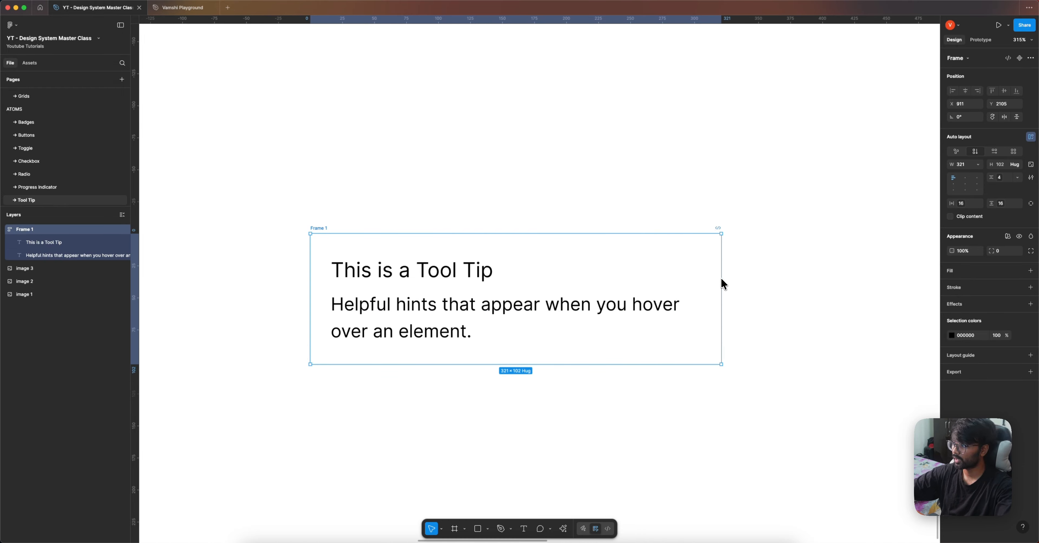
drag(720, 279, 720, 279)
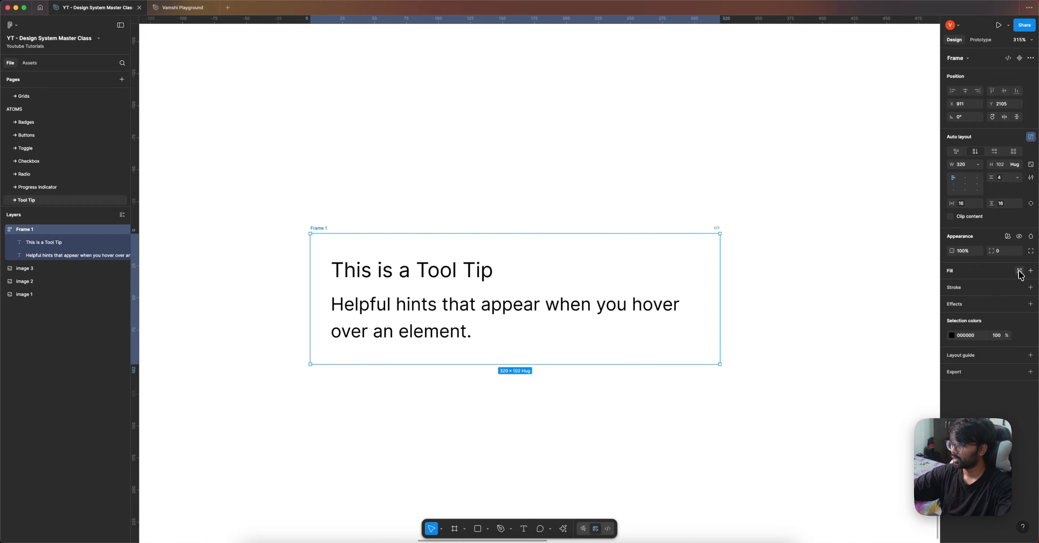
click(1019, 271)
text(gray)
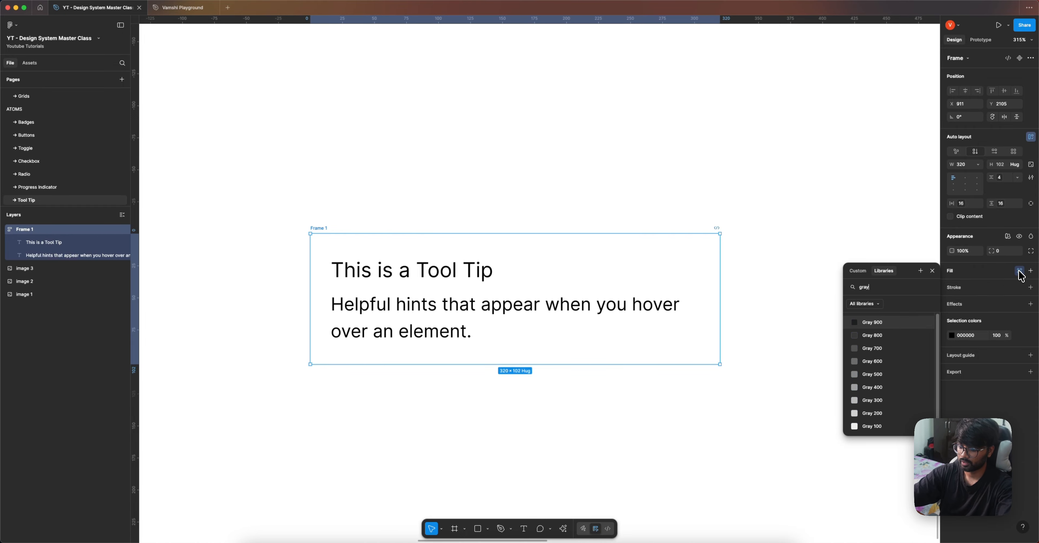
click(906, 323)
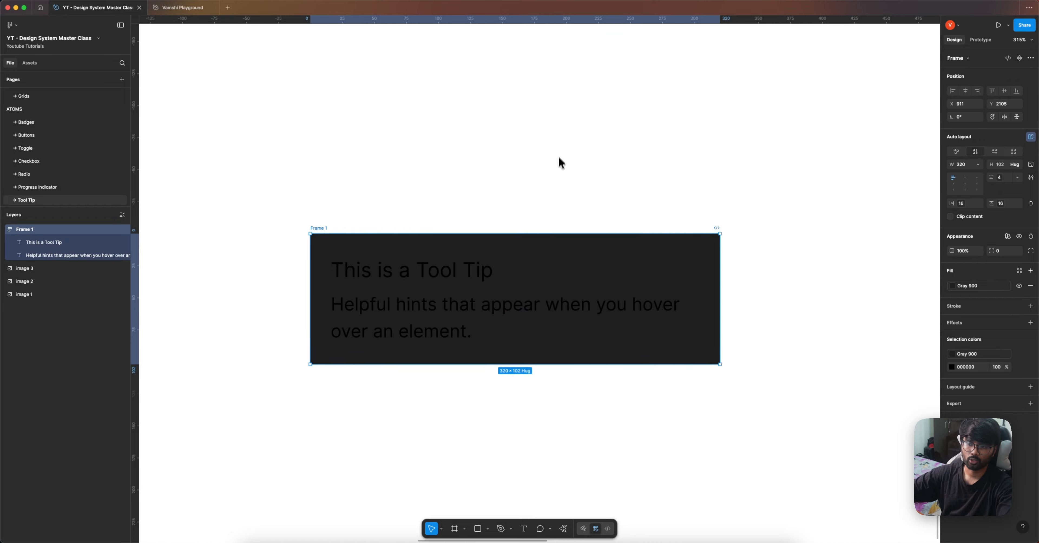
- Examine the dark tooltip's text and background in the Deposit ETH reference screenshot
scroll(559, 163, down, 10)
scroll(582, 329, up, 10)
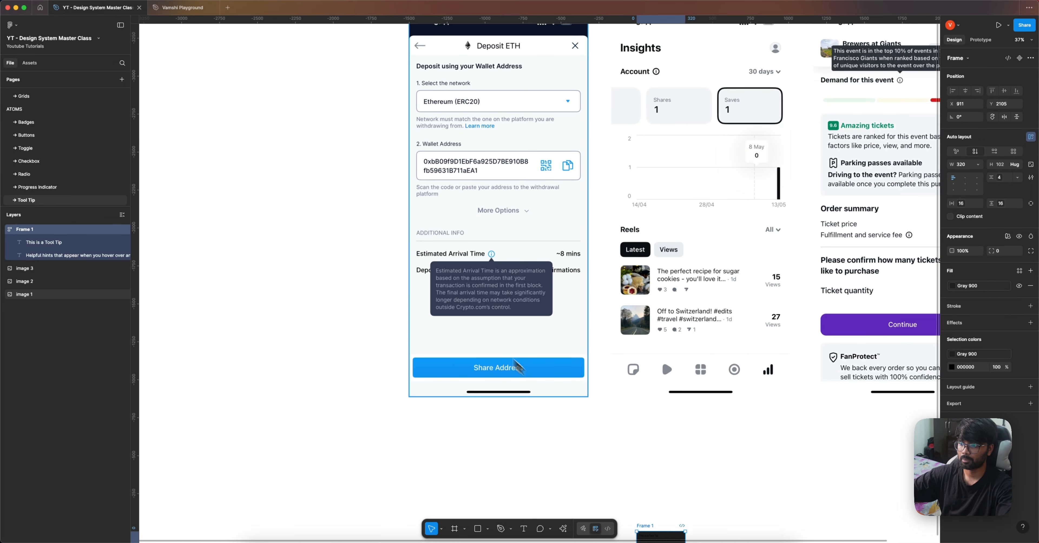
scroll(456, 310, up, 5)
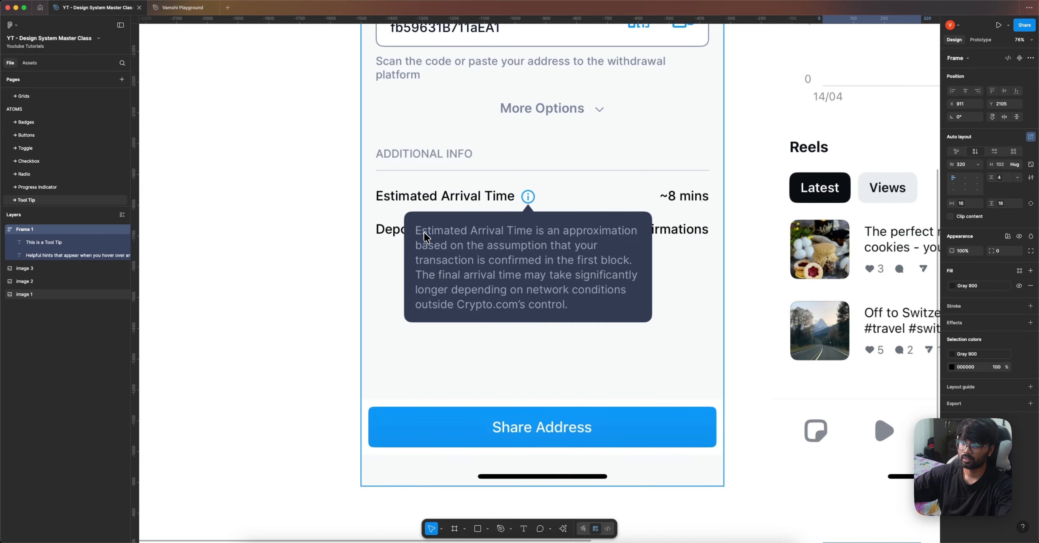
scroll(428, 252, down, 7)
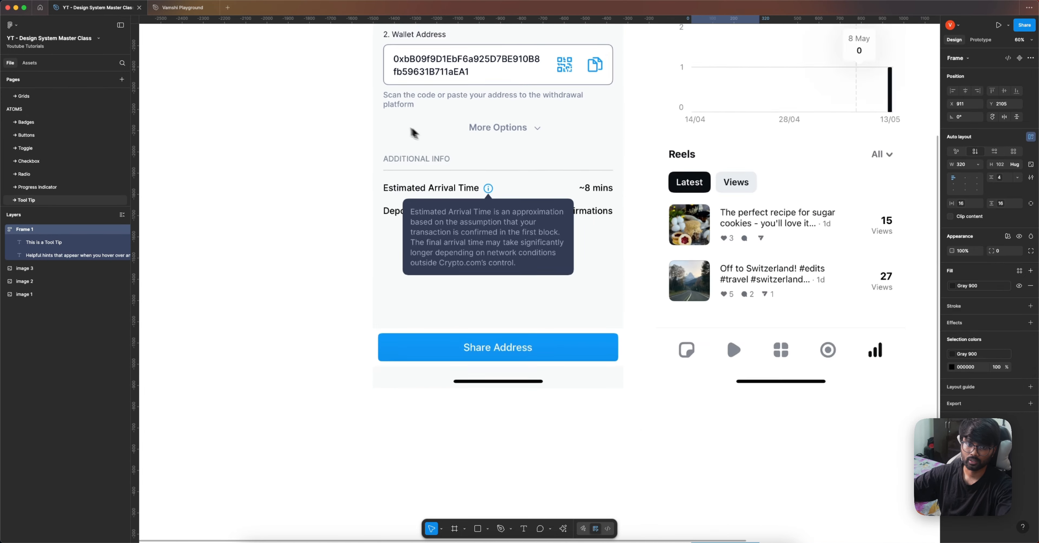
scroll(521, 313, up, 10)
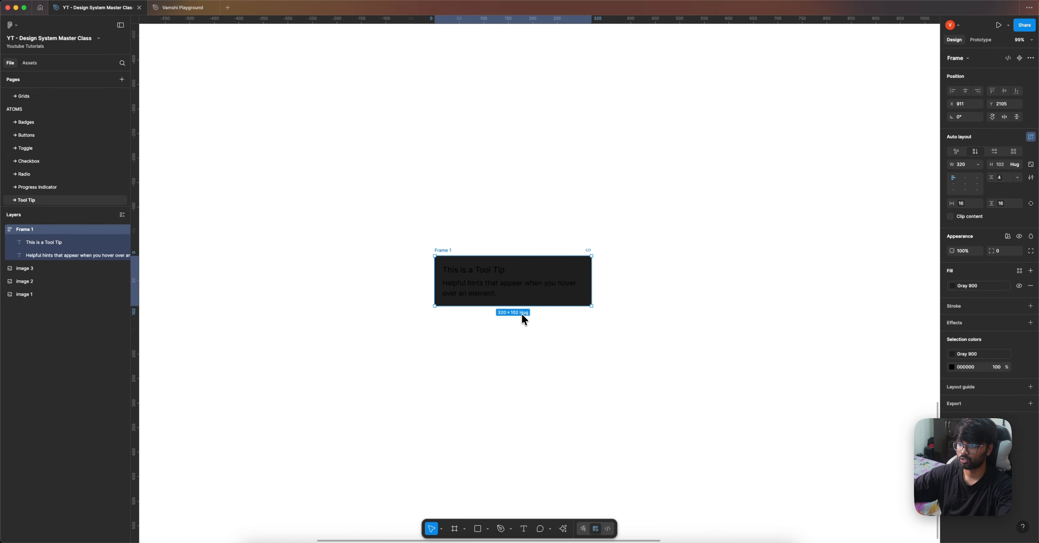
- Apply the Gray 0 library colour to the "This is a Tool Tip" title
click(460, 285)
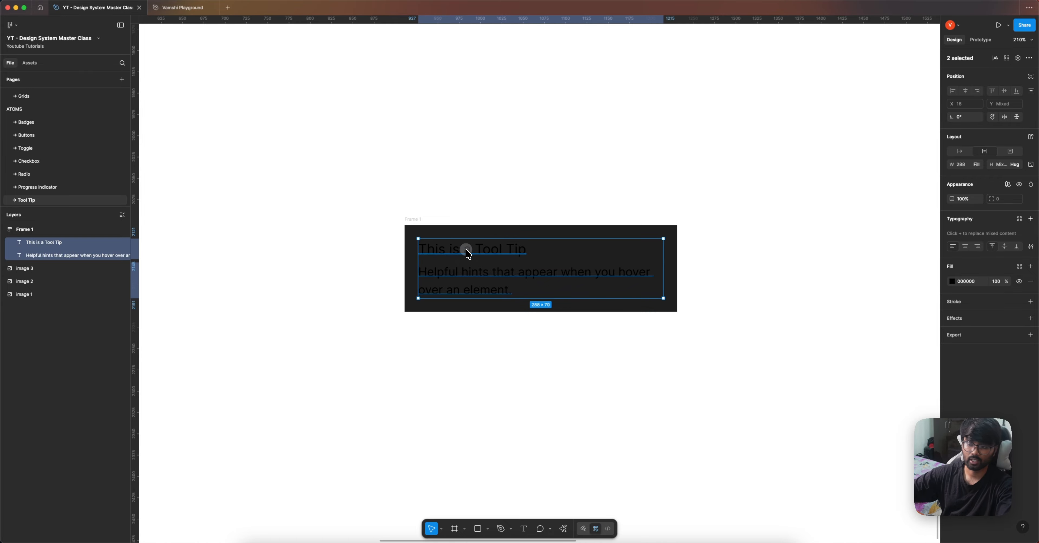
click(467, 251)
click(1019, 266)
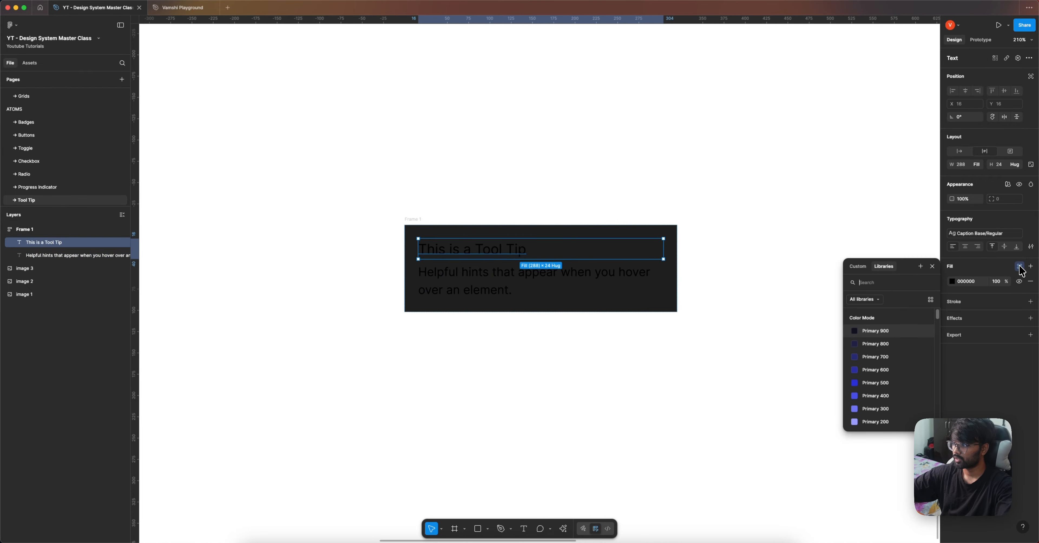
text(gra)
scroll(932, 371, down, 2)
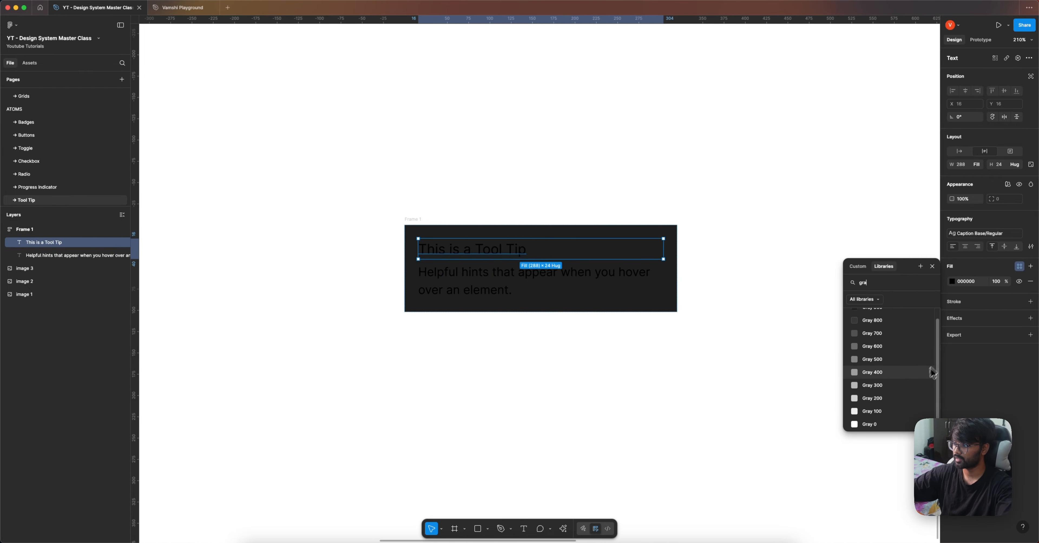
click(890, 422)
- Apply the Gray 200 library colour to the supporting text below the title
click(611, 278)
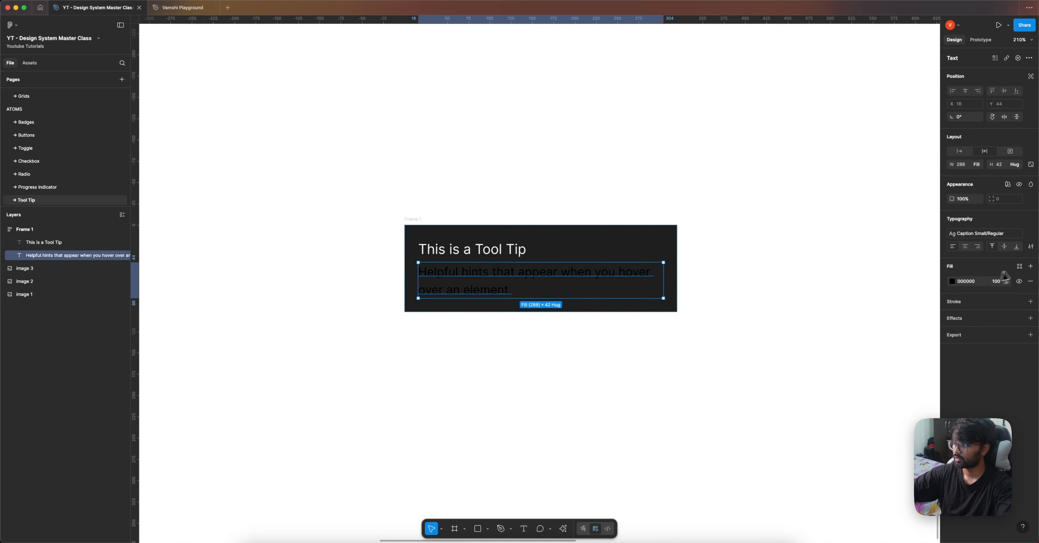
click(1019, 267)
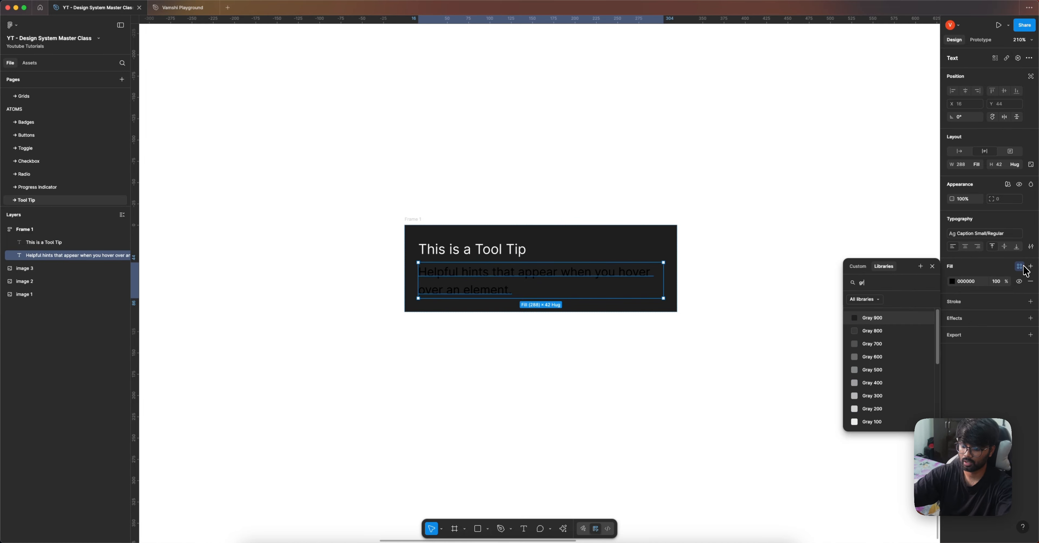
text(gray)
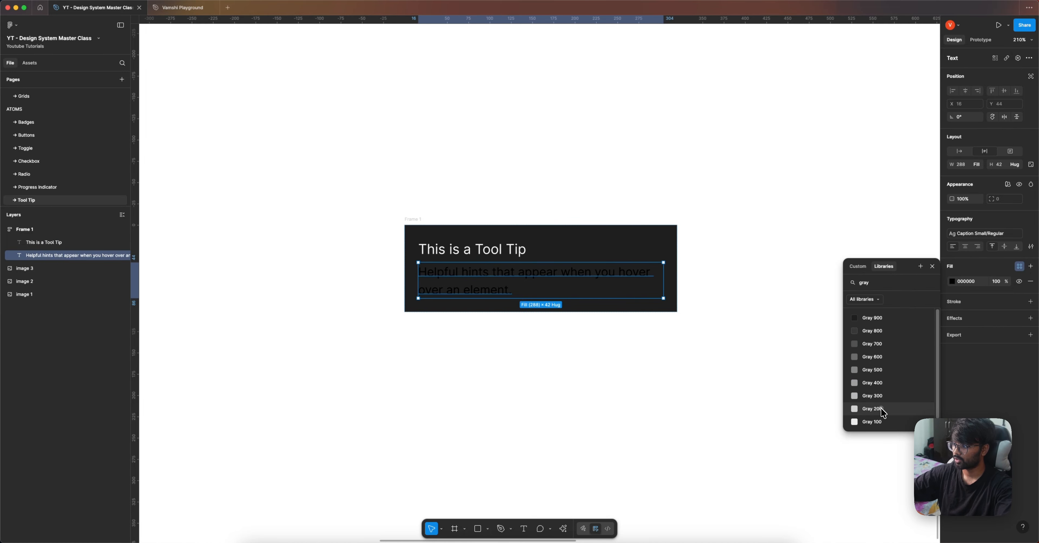
click(884, 409)
click(645, 369)
- Apply the radius-16 library variable to the tooltip frame's corners
click(425, 226)
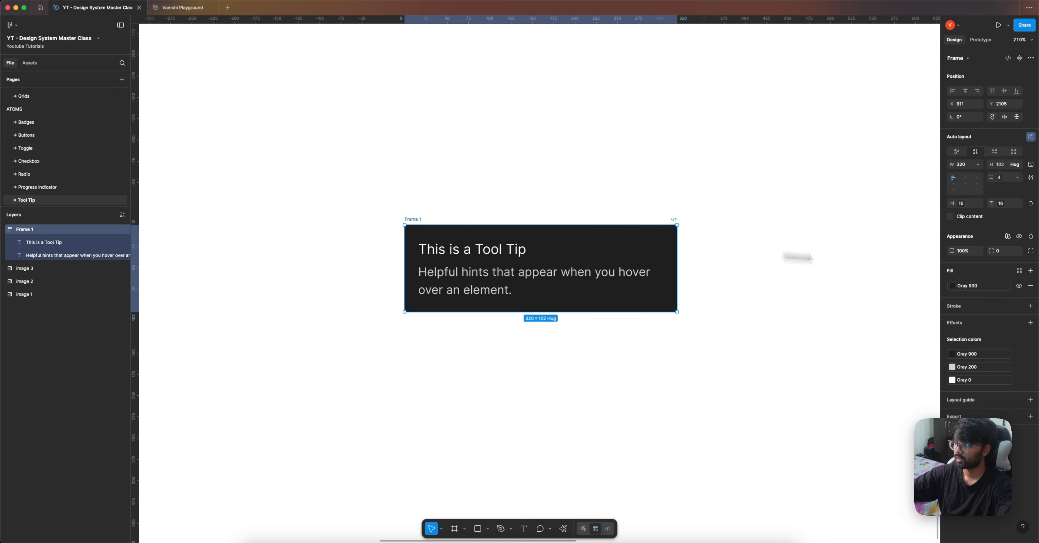
click(1018, 252)
scroll(989, 331, down, 5)
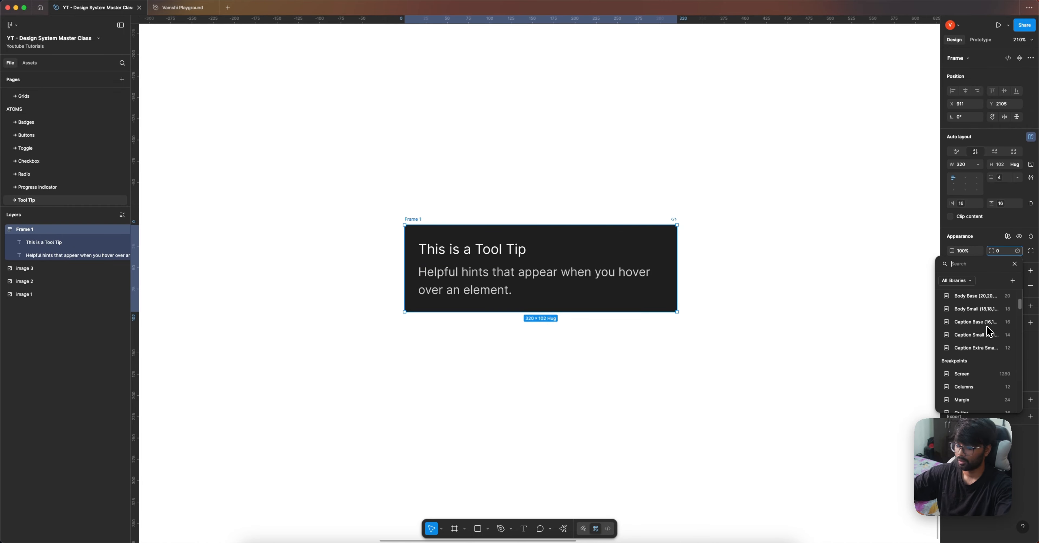
text(rad)
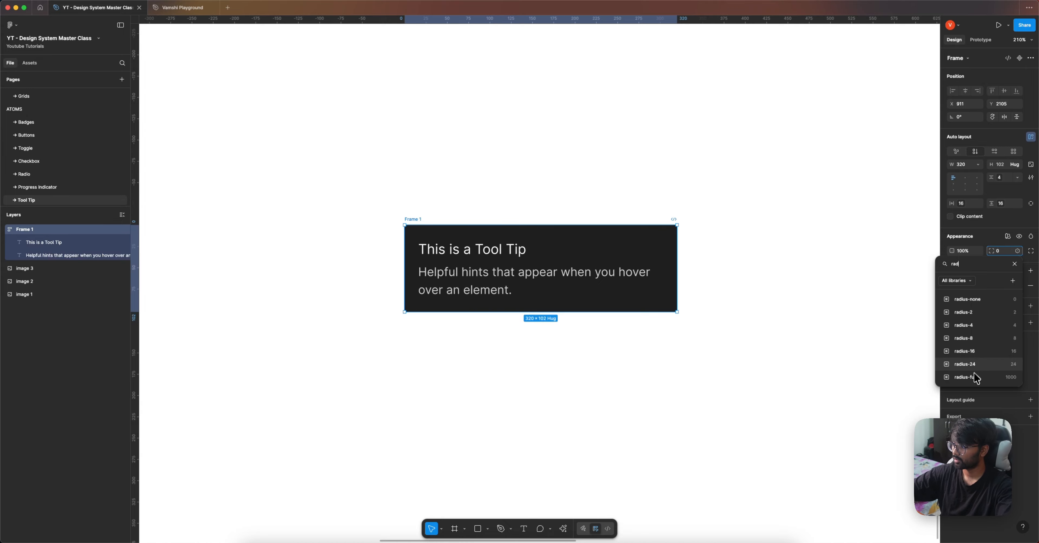
click(978, 350)
click(725, 263)
- Examine the tooltip designs and their pointers in the three mobile reference screenshots, comparing them with the new tooltip
scroll(641, 193, down, 3)
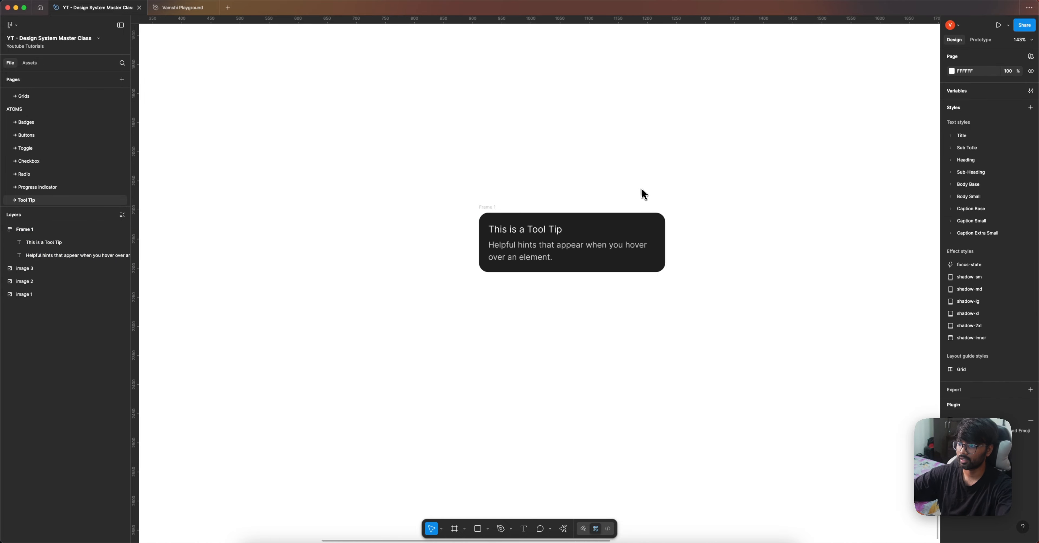
scroll(457, 242, down, 3)
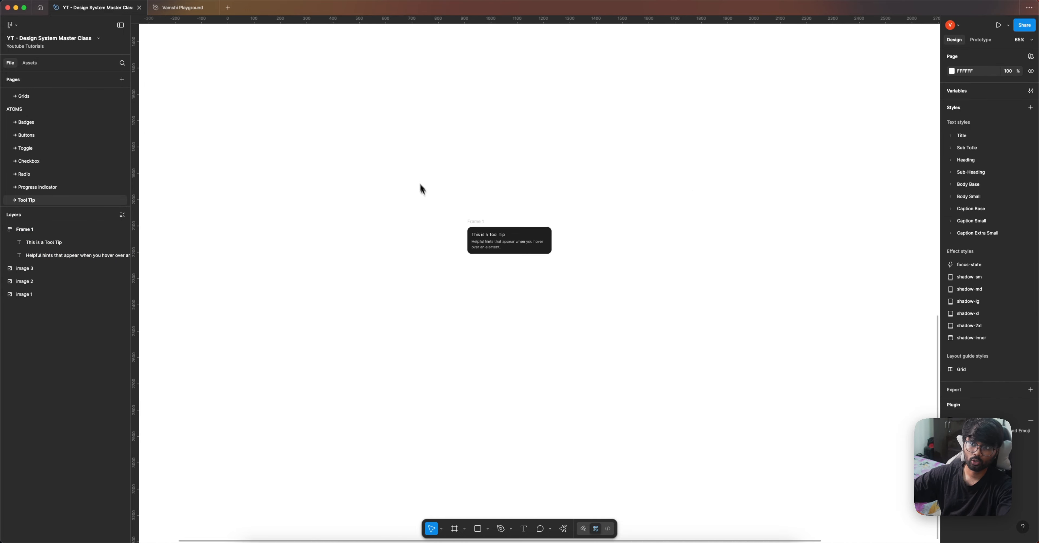
scroll(420, 186, left, 10)
scroll(436, 127, down, 5)
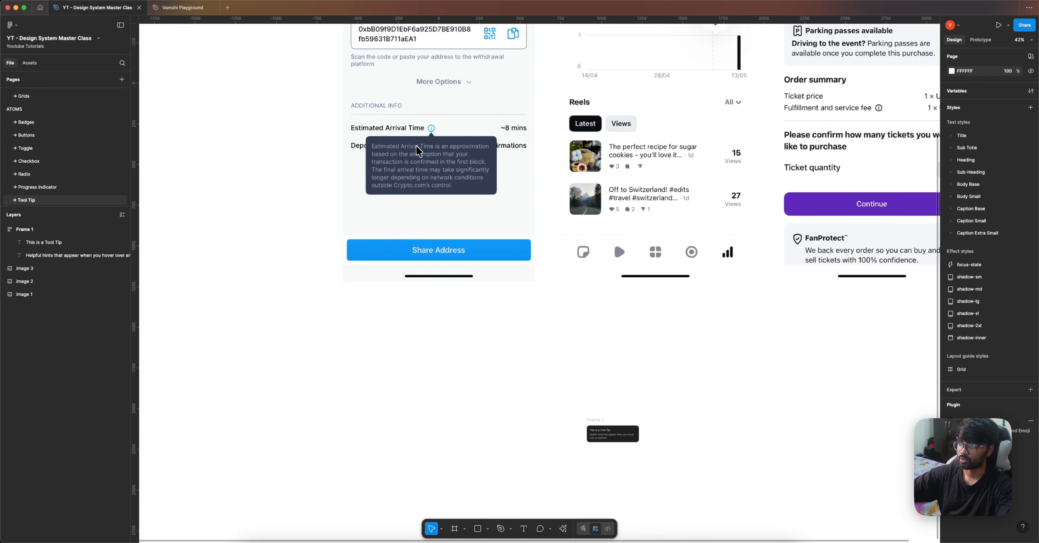
scroll(524, 207, up, 5)
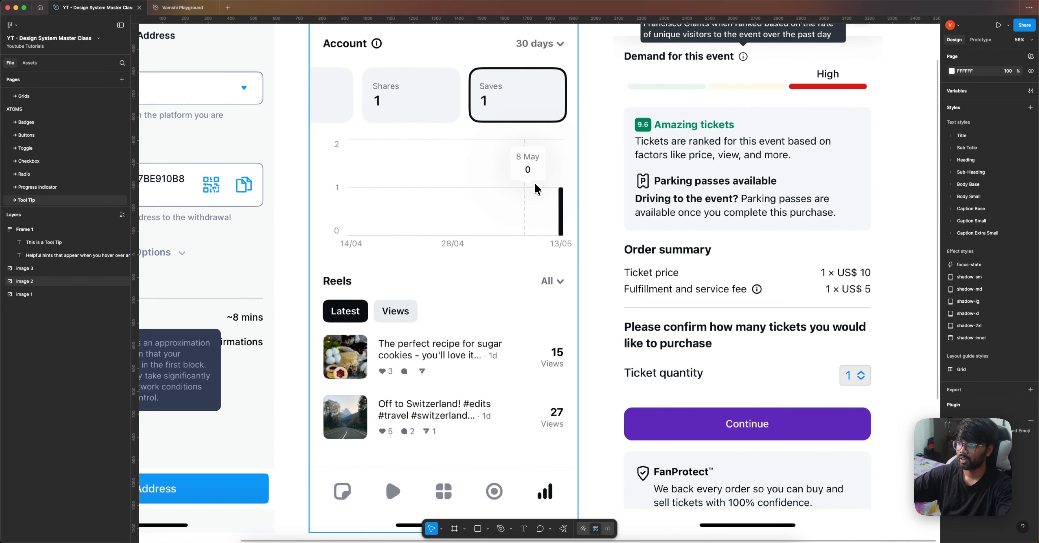
scroll(531, 208, down, 2)
scroll(653, 113, down, 4)
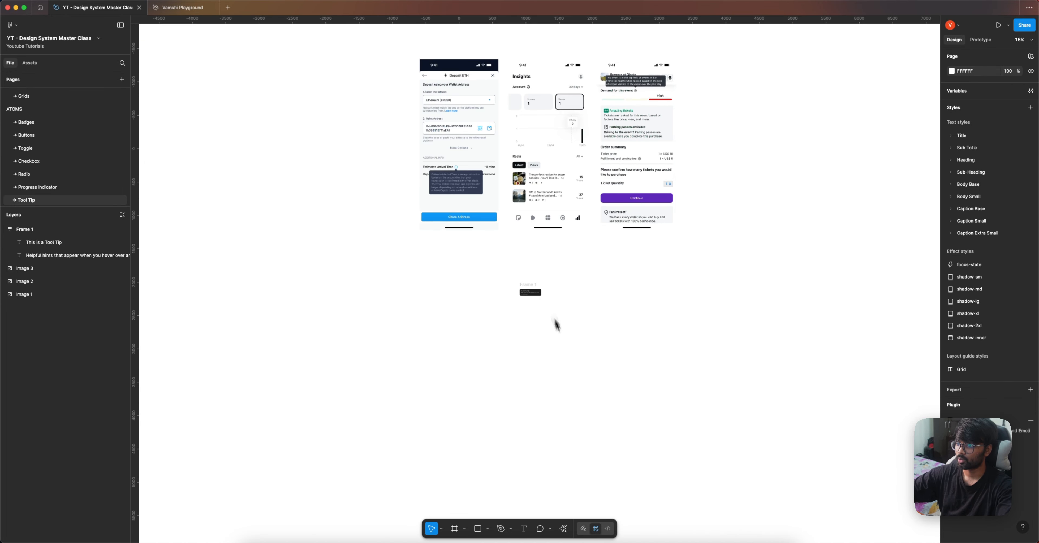
scroll(501, 262, up, 5)
scroll(498, 255, down, 4)
scroll(554, 281, up, 4)
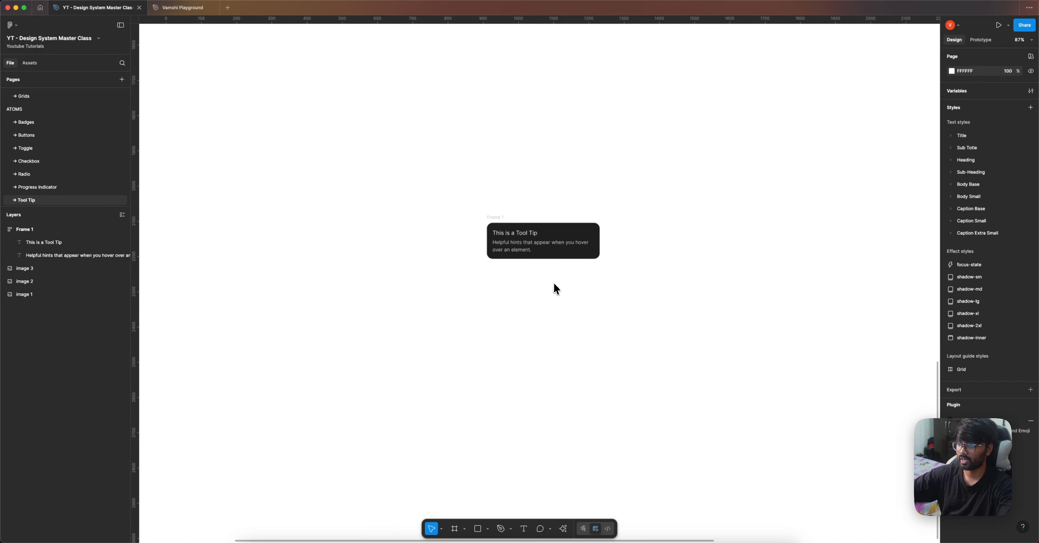
- Duplicate the tooltip frame below the original and draw an 18 × 18 triangle rotated -90° beside the copy's right edge
scroll(512, 237, up, 3)
drag(484, 221, 484, 290)
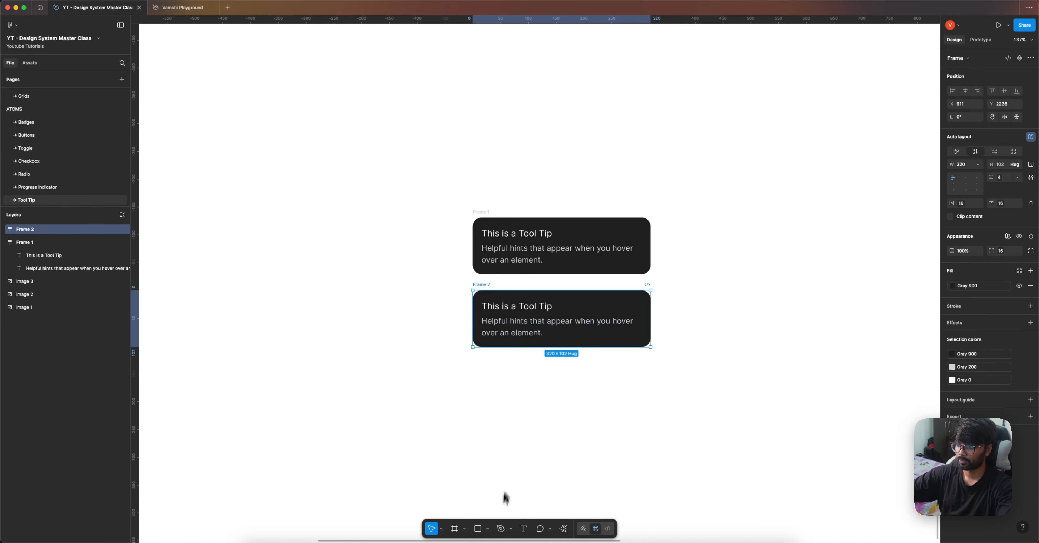
click(488, 528)
click(496, 491)
scroll(633, 355, up, 5)
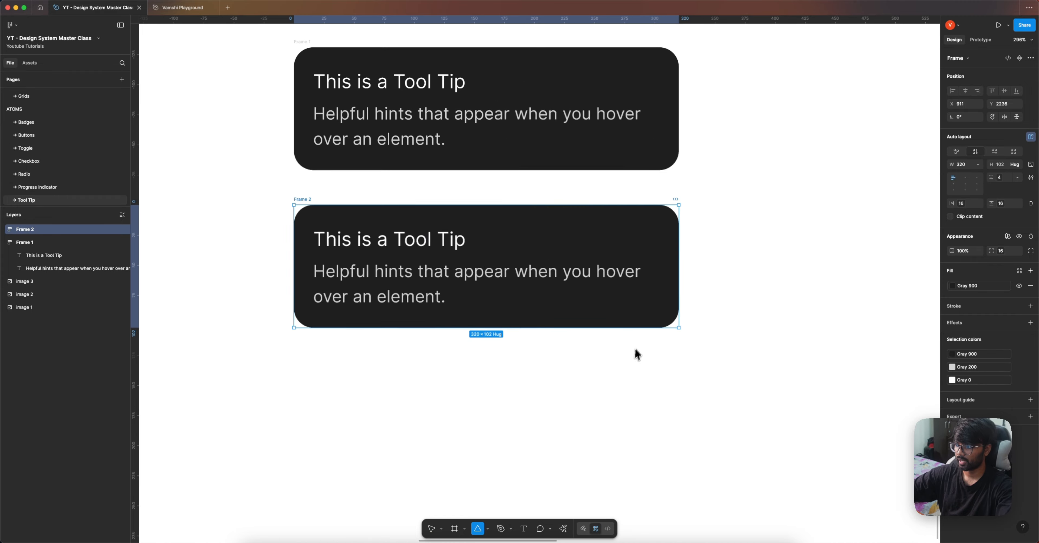
mouse_move(640, 338)
mouse_down()
mouse_move(664, 366)
mouse_move(657, 340)
mouse_move(697, 273)
mouse_up()
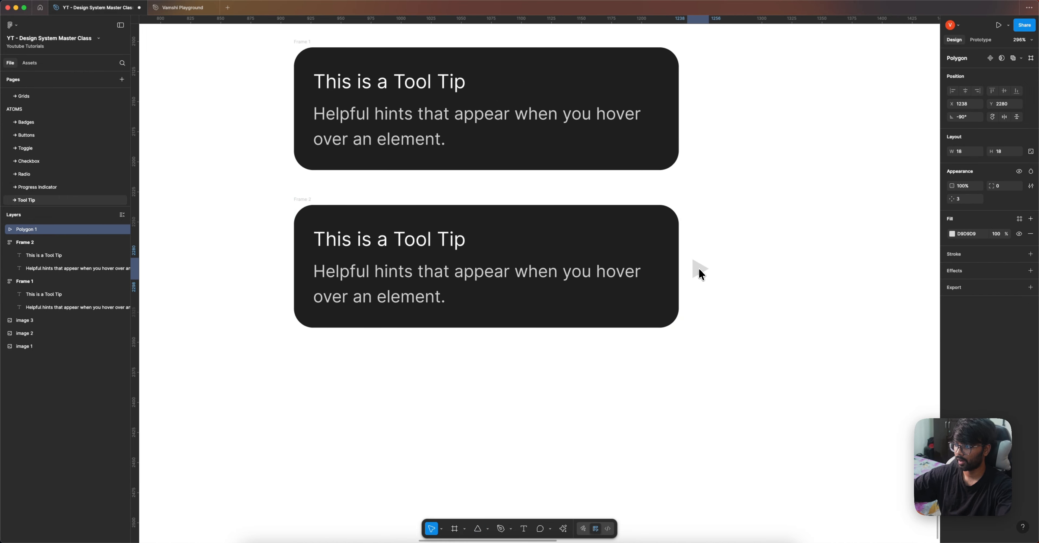
- Give the triangle the Gray 900 library fill and the radius-2 corner variable
click(1019, 219)
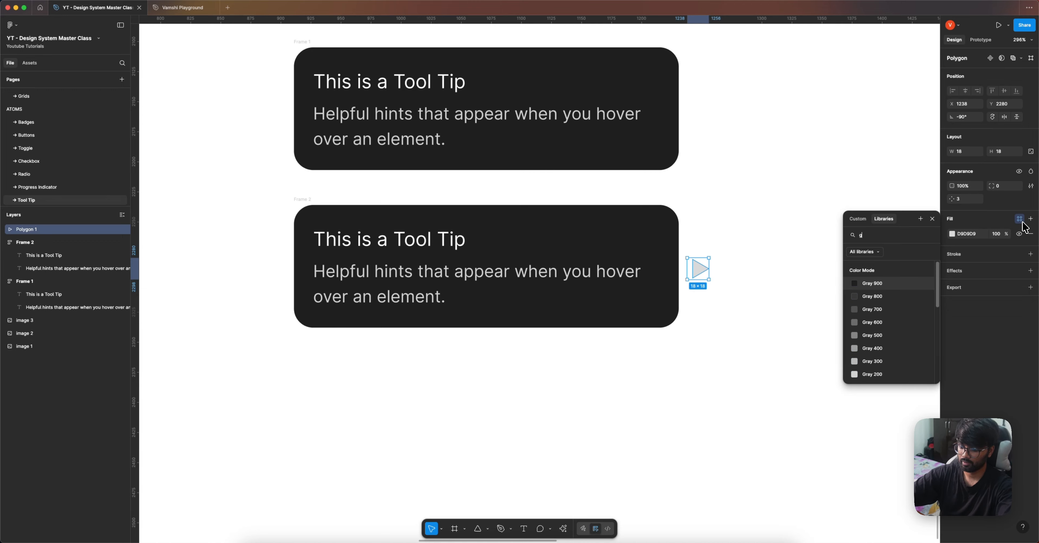
text(gray)
click(887, 271)
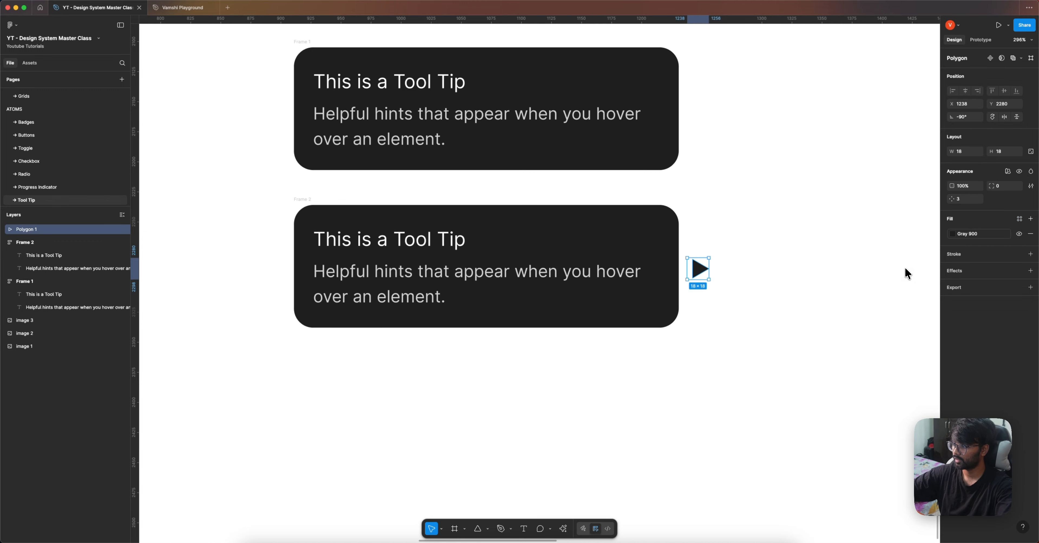
click(1018, 186)
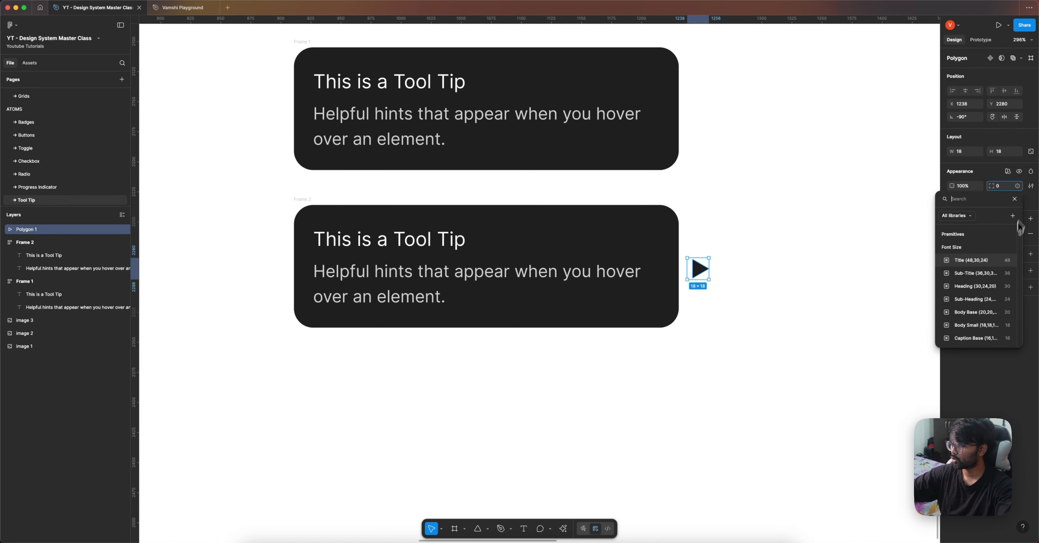
text(rad)
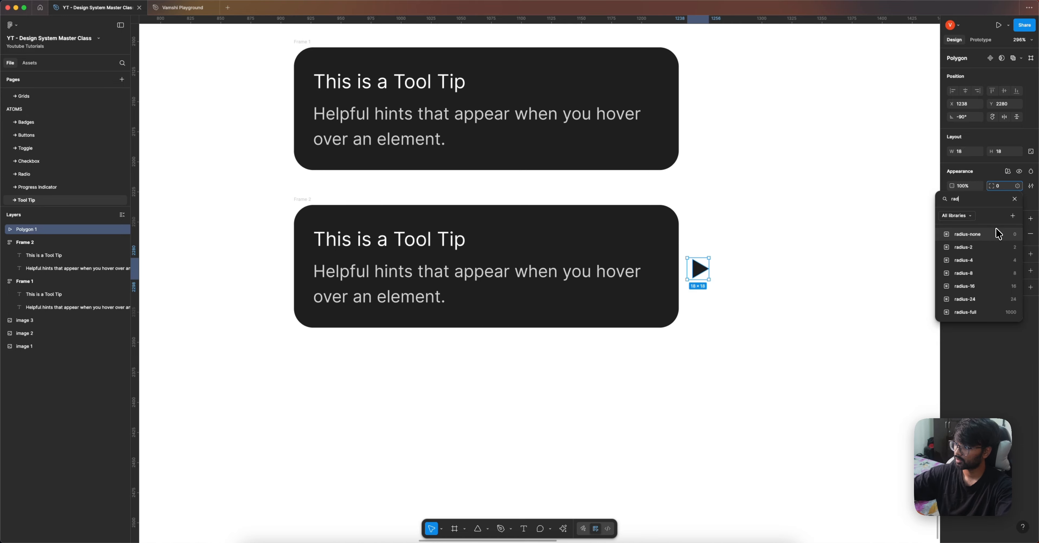
click(965, 298)
click(719, 278)
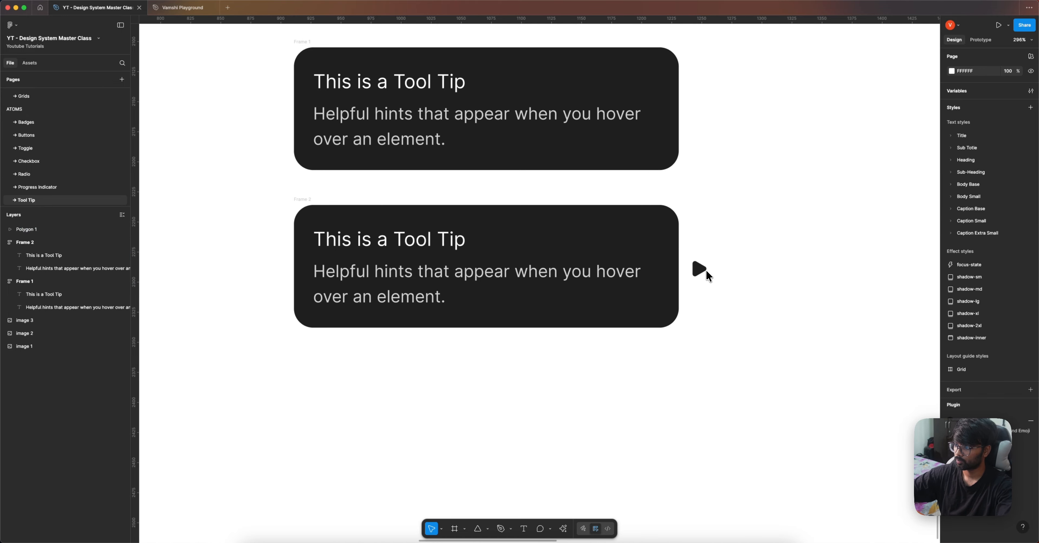
- Flatten the rounded triangle into a vector path
click(705, 270)
right_click(705, 269)
mouse_move(713, 305)
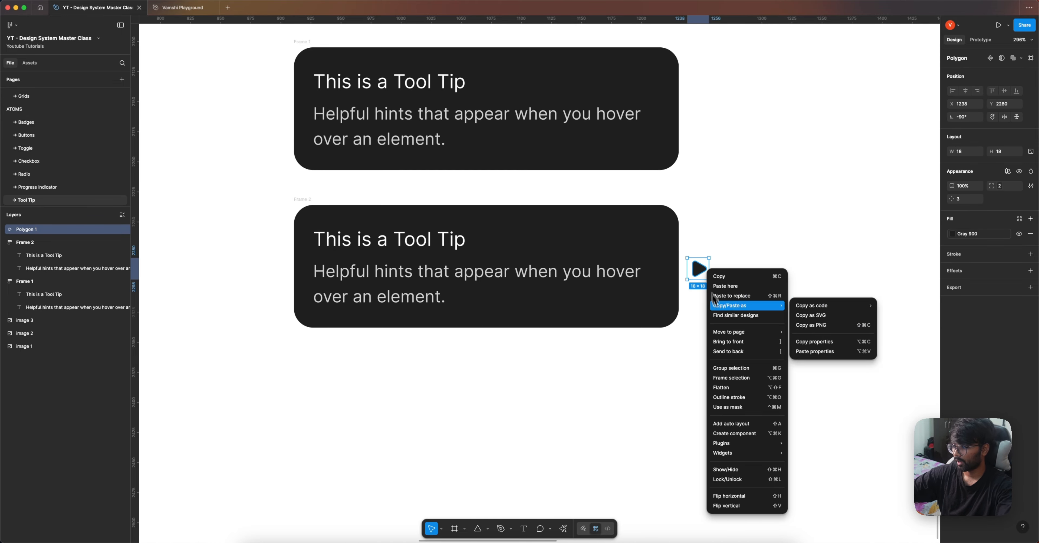
click(739, 387)
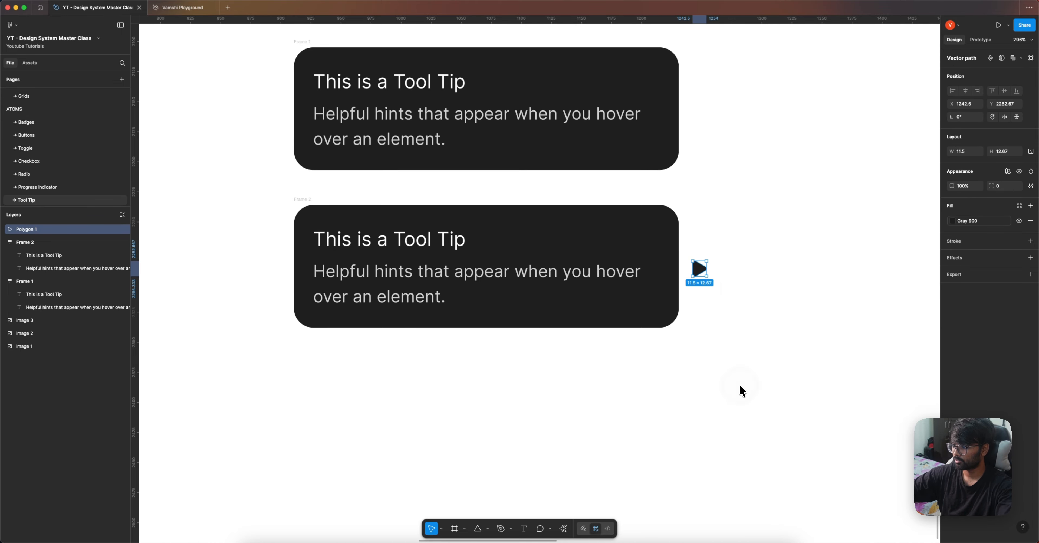
- Combine the second tooltip and the triangle in a horizontal auto layout with a gap of -4
shift+click(302, 205)
key(shift+a)
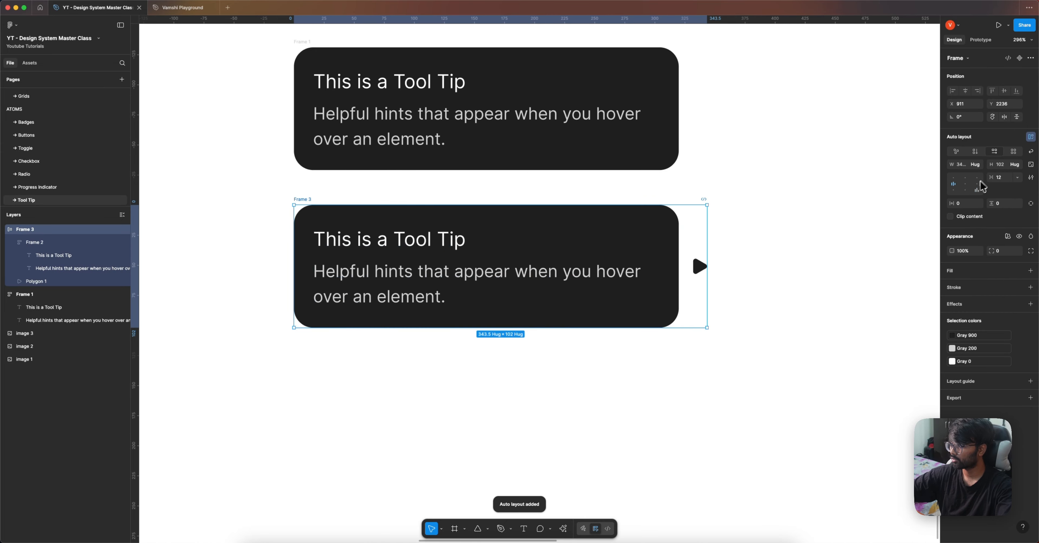
drag(995, 183, 981, 177)
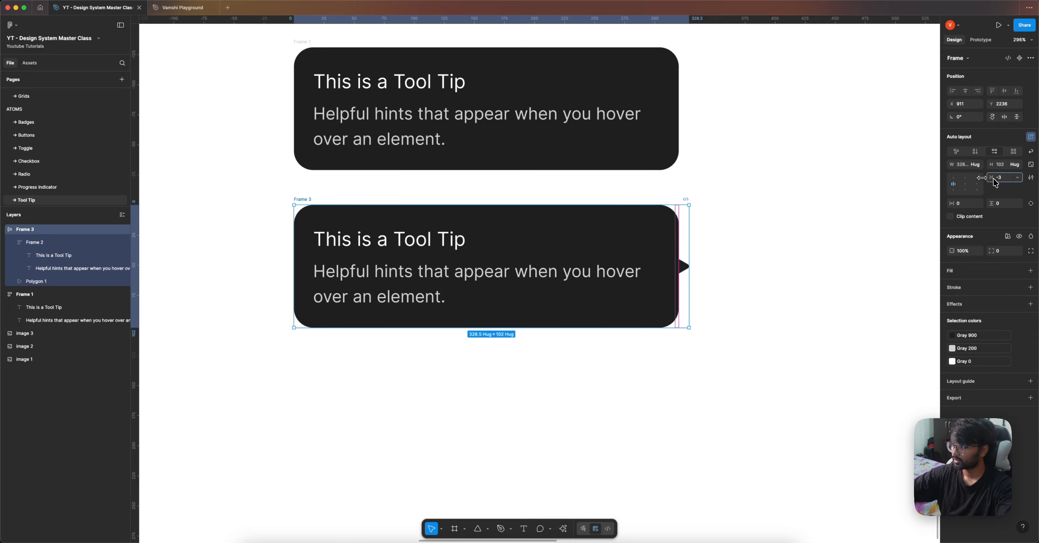
click(832, 210)
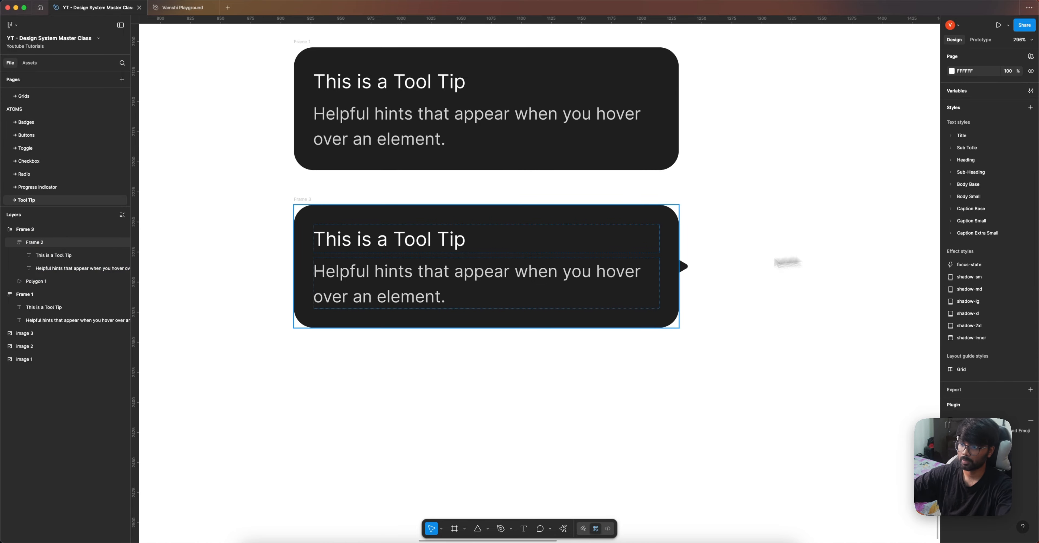
- Duplicate the tooltip with the pointer below itself and move the copy's triangle to its left edge
scroll(529, 211, down, 3)
drag(433, 202, 425, 288)
scroll(581, 322, up, 5)
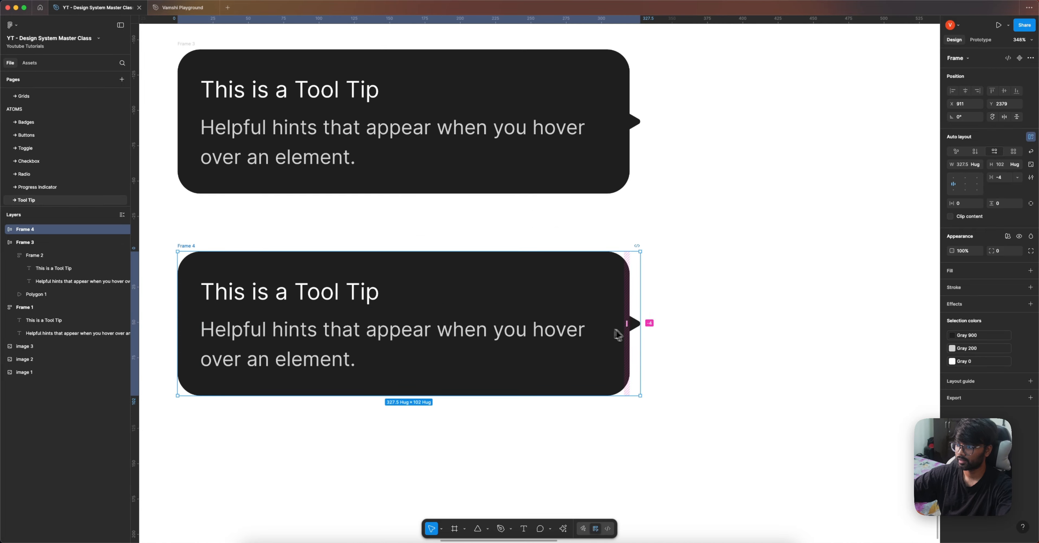
click(635, 332)
scroll(632, 326, up, 5)
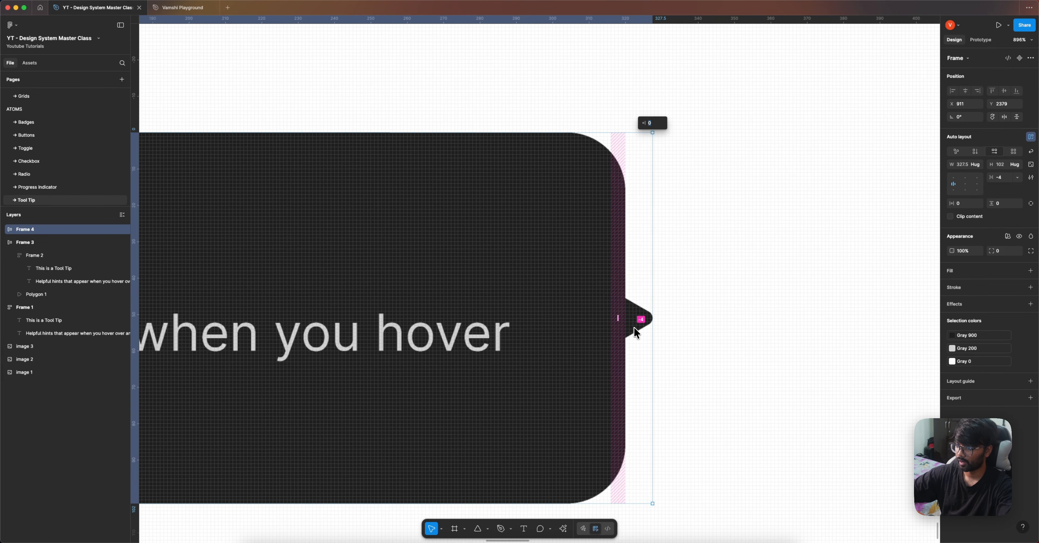
click(635, 325)
click(694, 308)
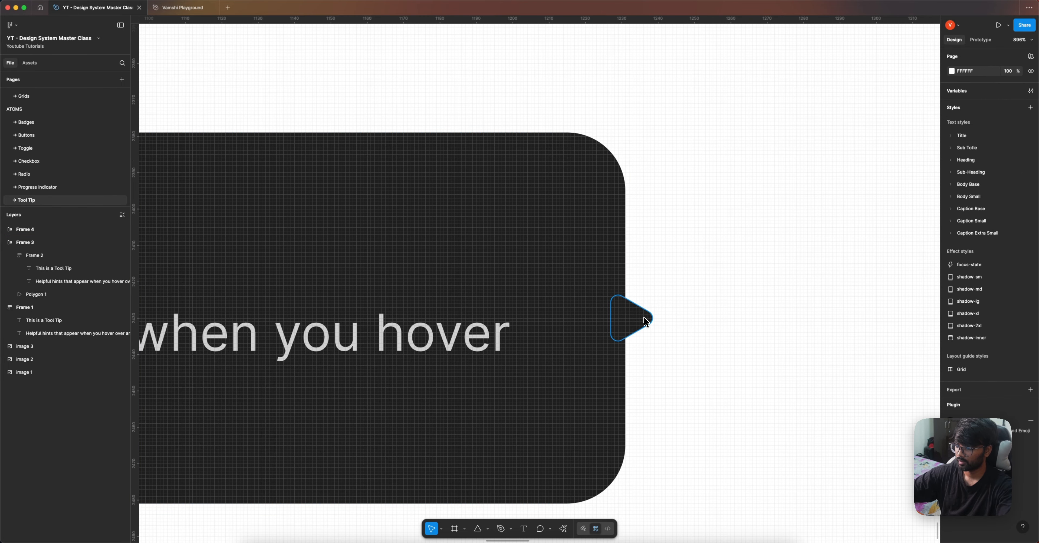
click(642, 319)
key(Left)
- Rotate the third tooltip's triangle to 180° so it points outward
scroll(644, 318, down, 2)
scroll(645, 322, down, 5)
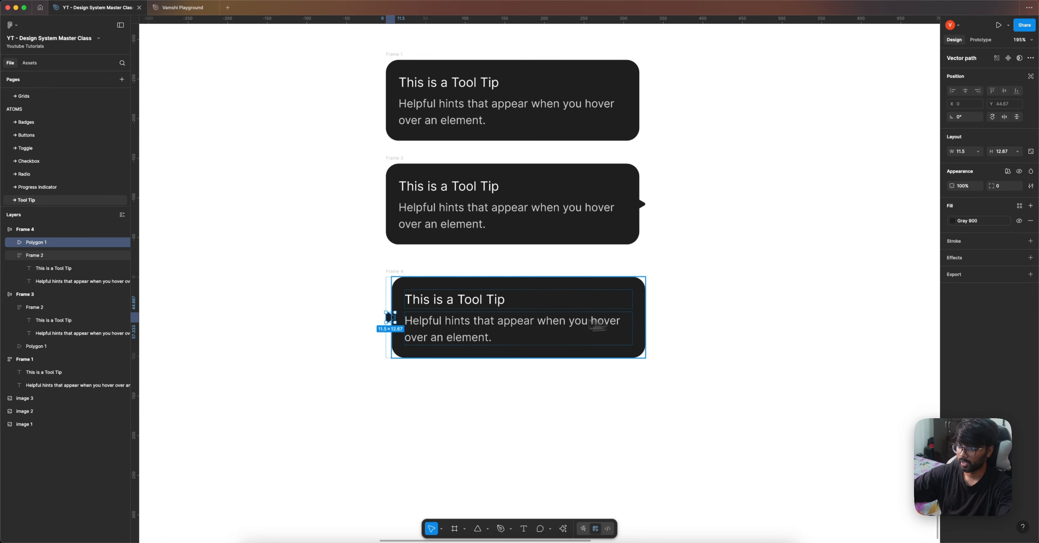
scroll(383, 313, up, 8)
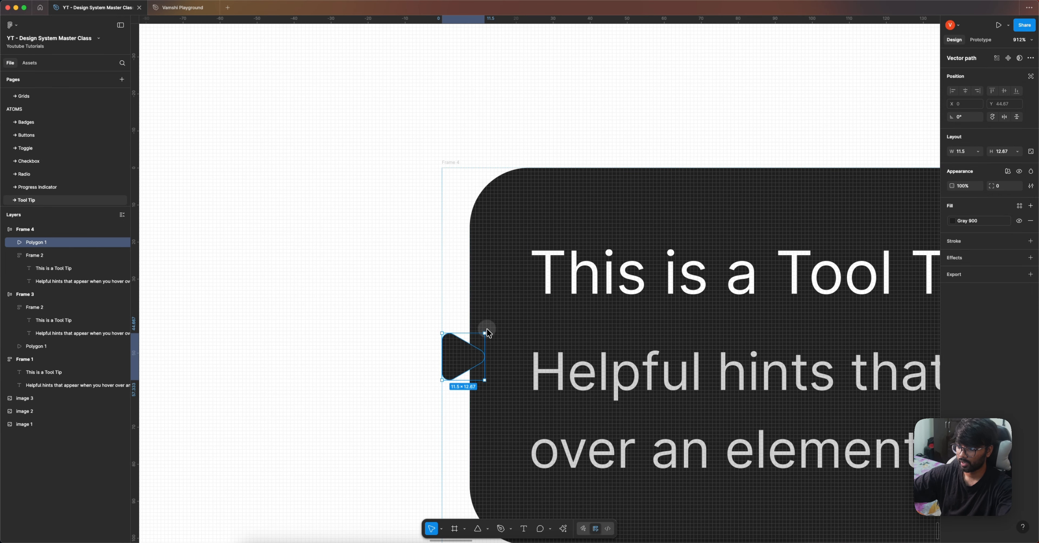
drag(488, 332, 440, 386)
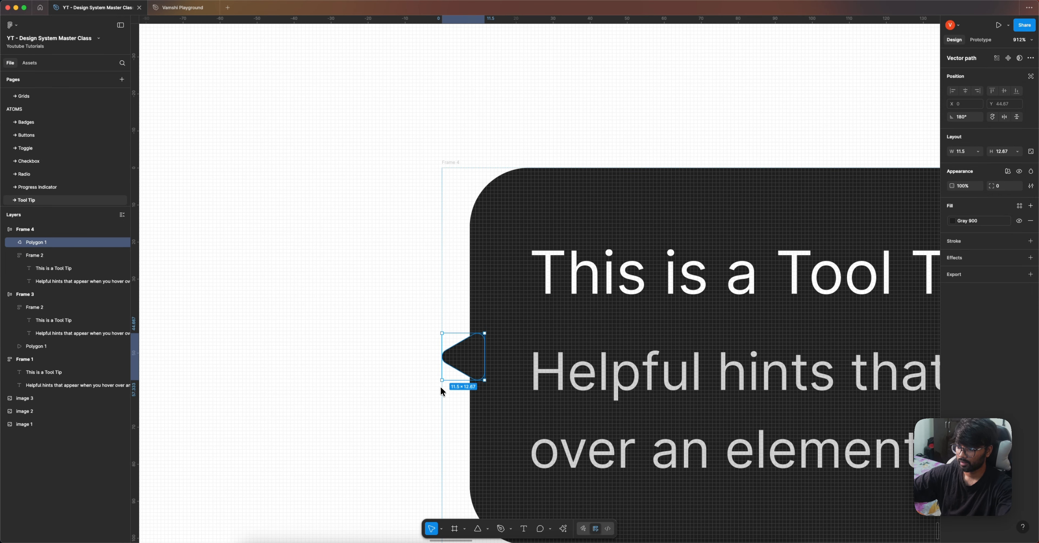
click(396, 343)
- Duplicate the left-pointing tooltip below itself and change the copy's auto layout to vertical
scroll(396, 343, down, 10)
drag(414, 219, 412, 309)
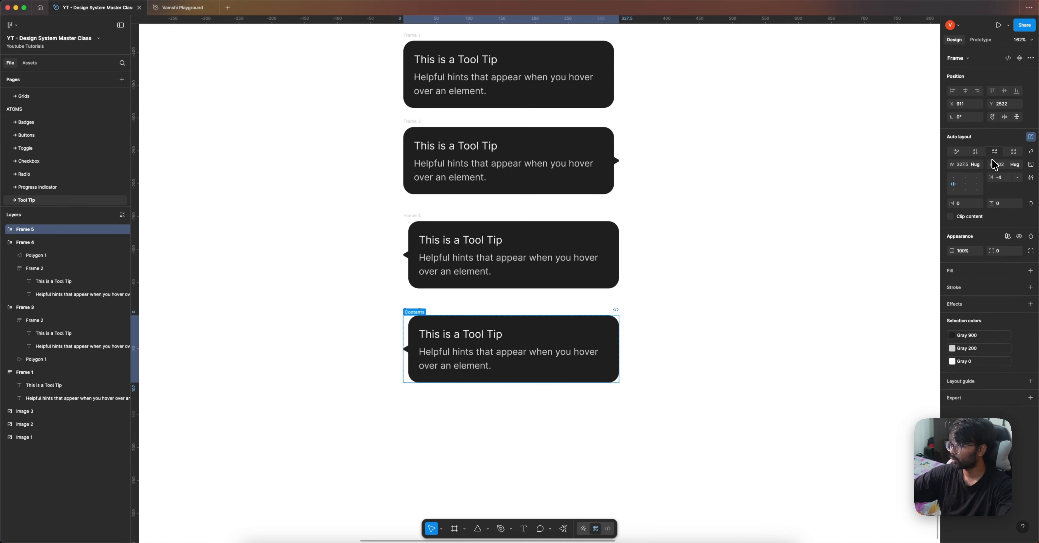
click(974, 151)
- Rotate the fourth tooltip's triangle to 90° so it points upward
scroll(458, 344, up, 1)
scroll(403, 316, up, 5)
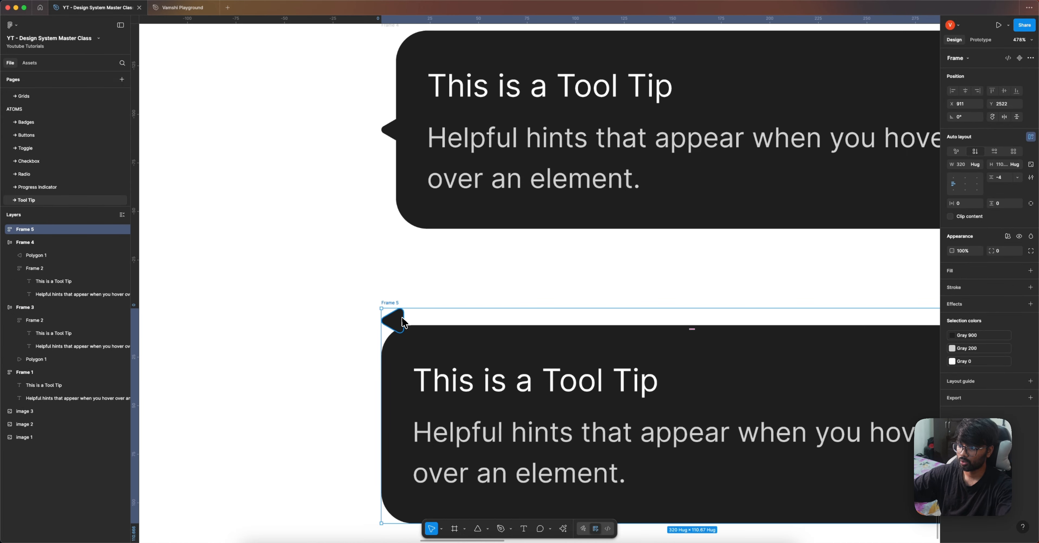
click(402, 316)
drag(408, 309, 408, 331)
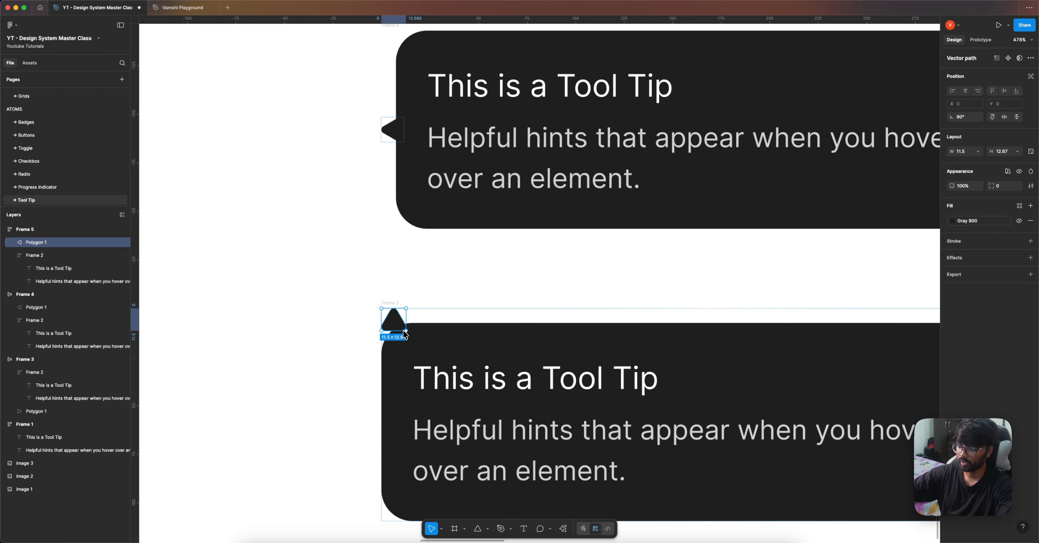
click(419, 301)
- Wrap the upward triangle in its own auto layout frame with the Spacing - 24 variable as horizontal padding
click(401, 324)
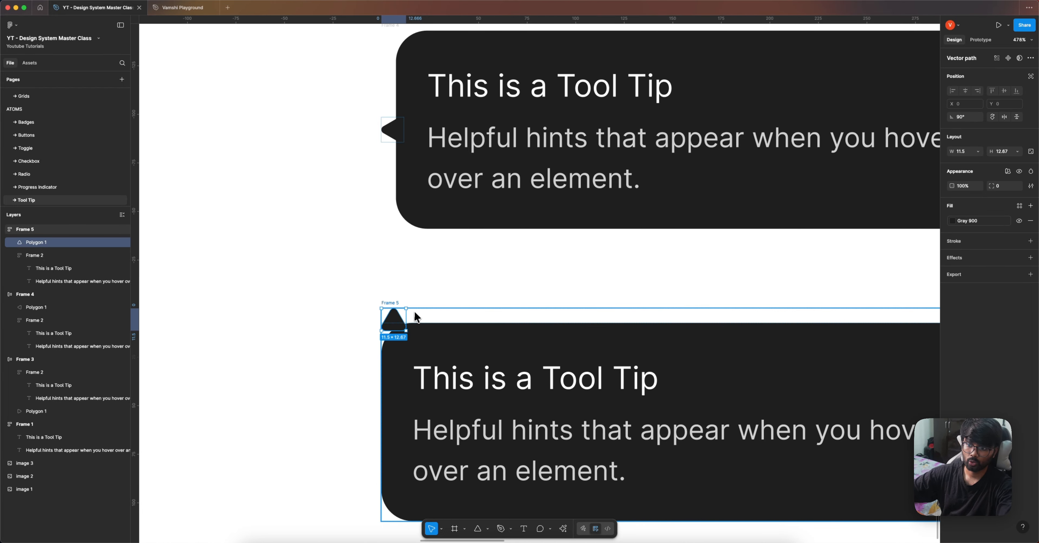
key(shift+a)
click(978, 203)
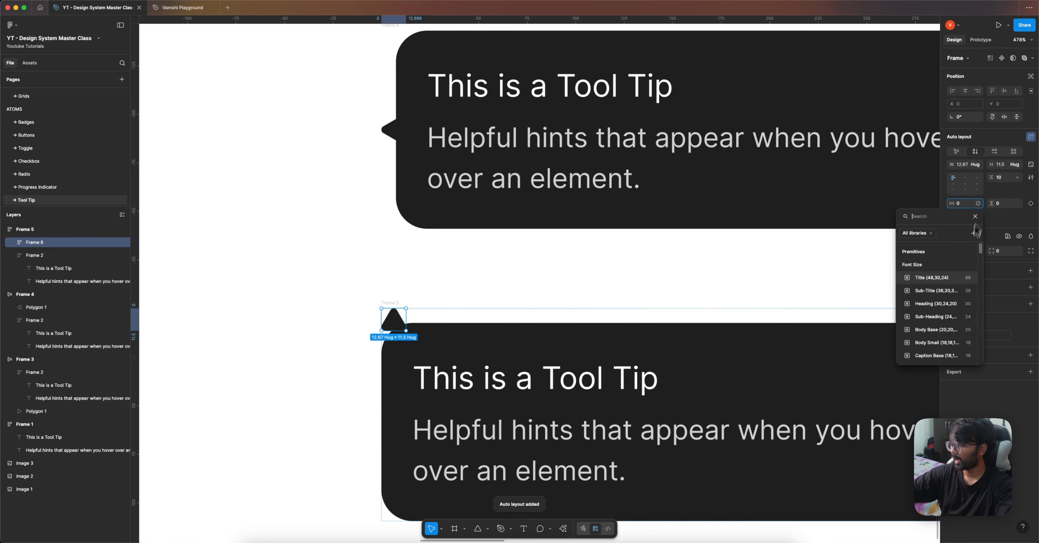
text(spa)
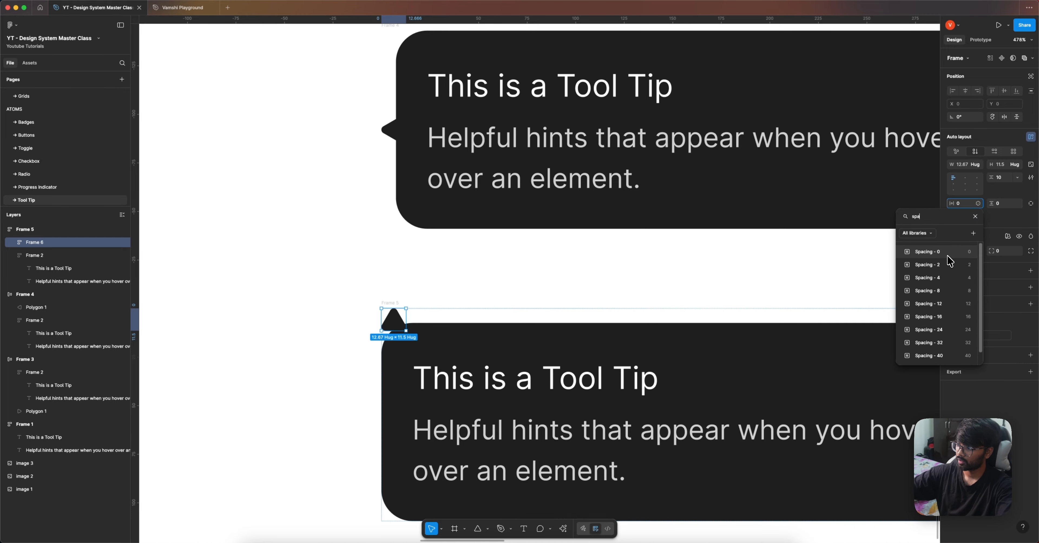
click(945, 329)
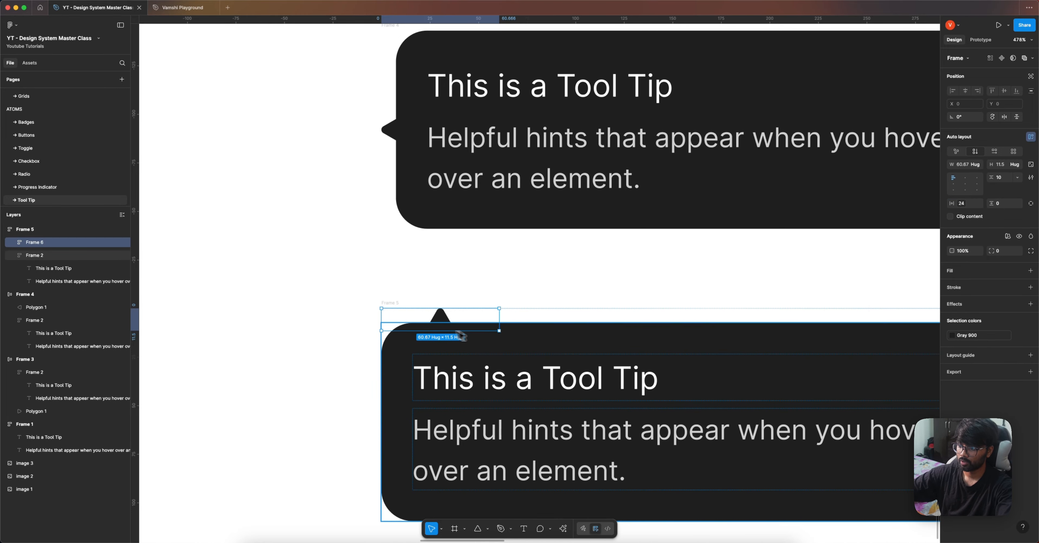
- Duplicate the upward-pointing tooltip below itself and center-align the copy's auto layout so its pointer sits in the middle
scroll(442, 306, down, 5)
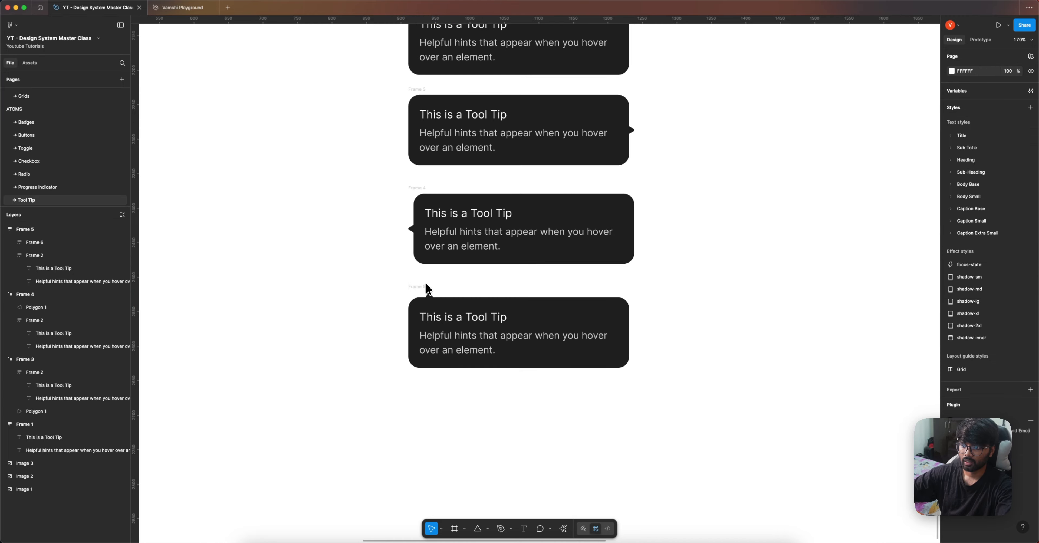
click(427, 286)
drag(427, 291, 427, 395)
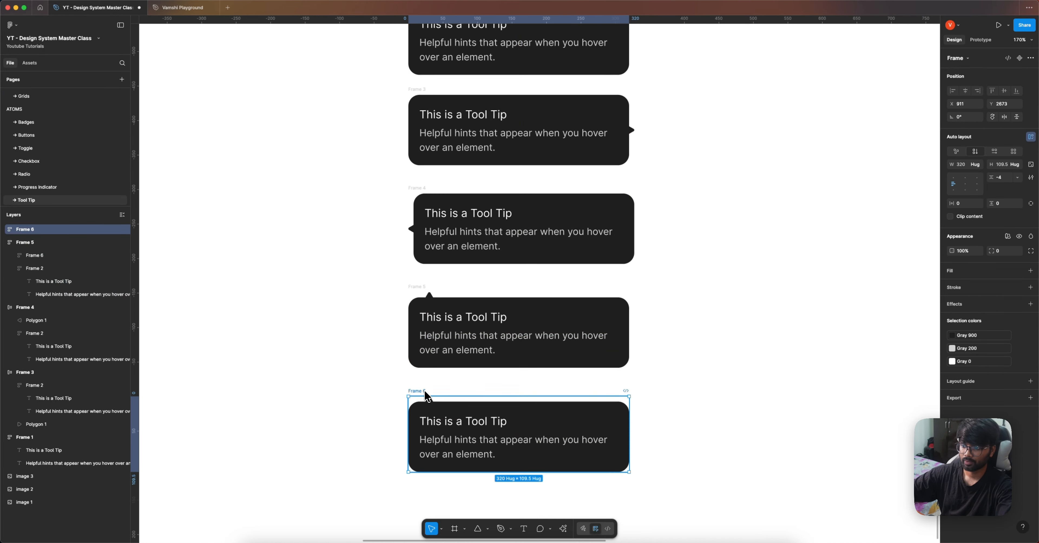
click(965, 184)
- Duplicate the top-middle pointer tooltip below itself and align the copy's auto layout to the right
scroll(786, 288, down, 5)
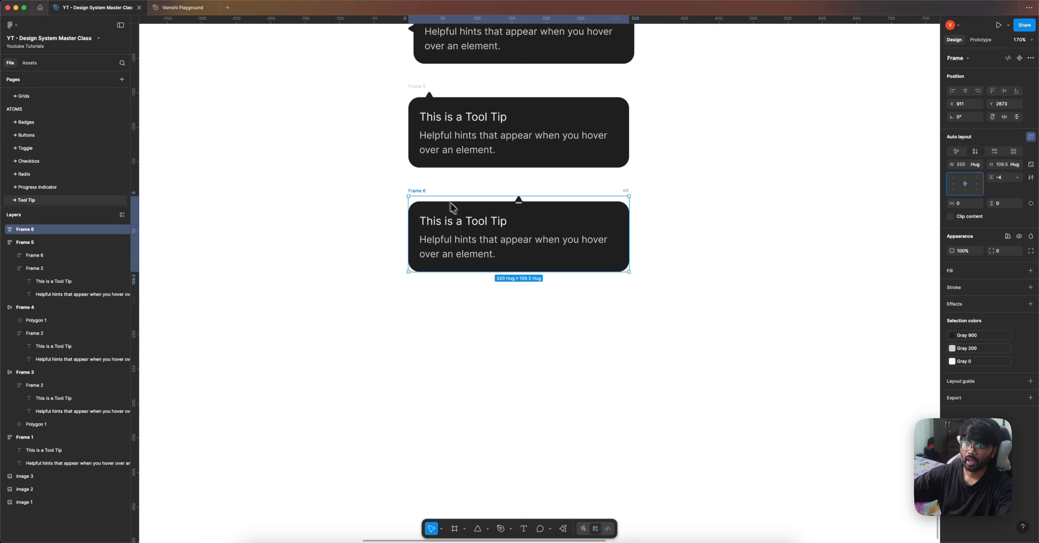
drag(427, 194, 427, 294)
click(973, 184)
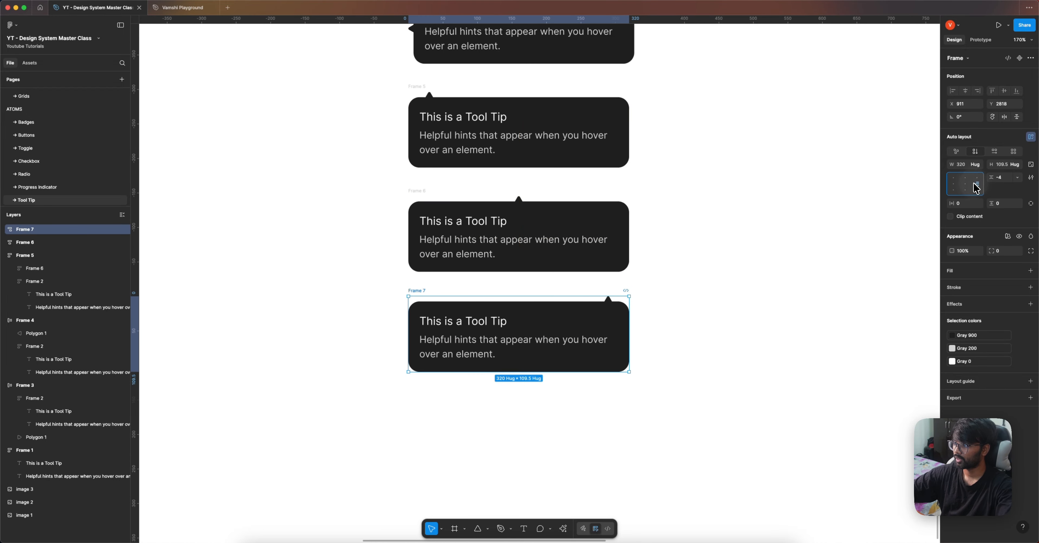
- Duplicate the top-right pointer tooltip below itself and reorder the copy so its body sits above the pointer frame
scroll(628, 326, down, 1)
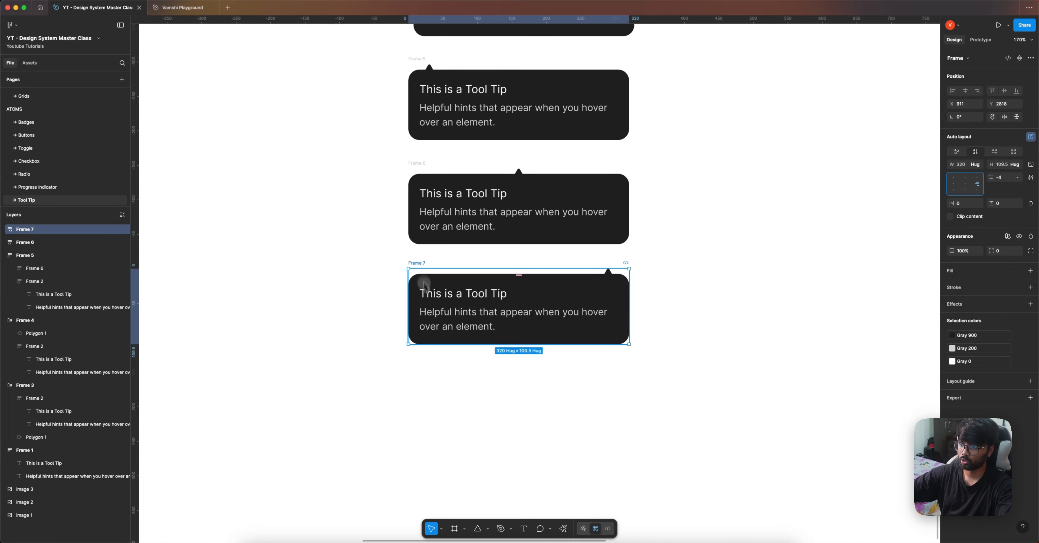
drag(427, 271, 428, 369)
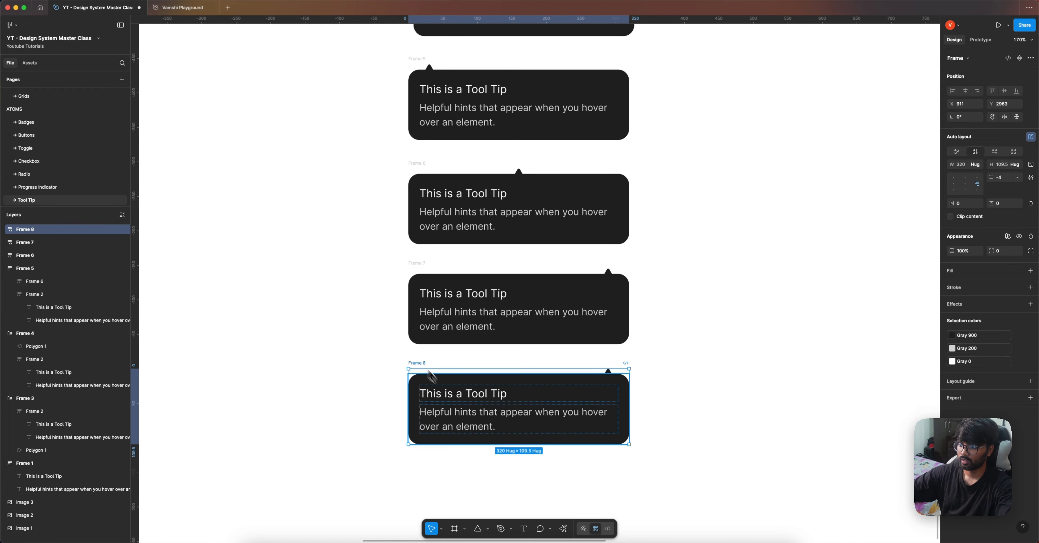
click(475, 425)
key(Up)
key(Down)
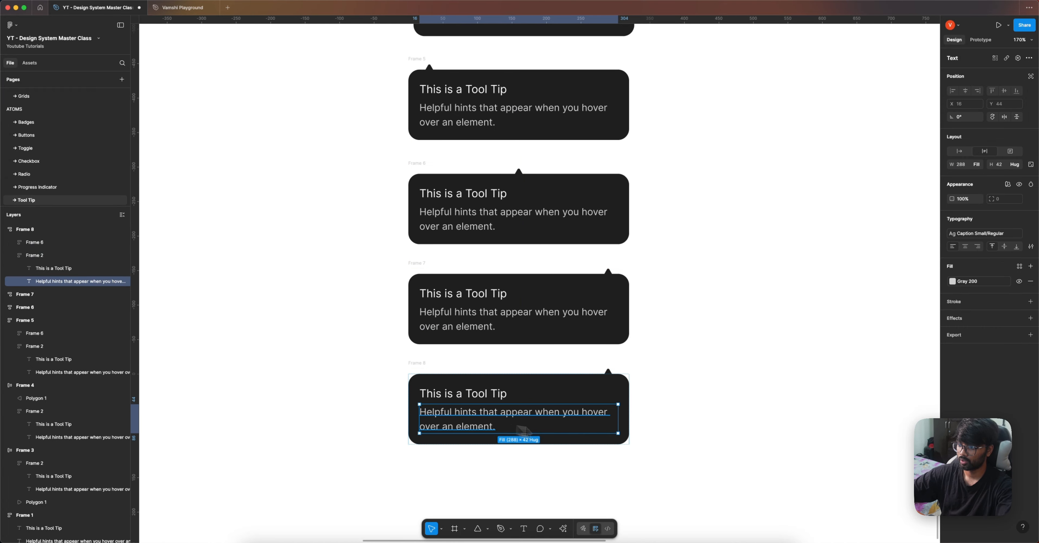
key(Escape)
key(Up)
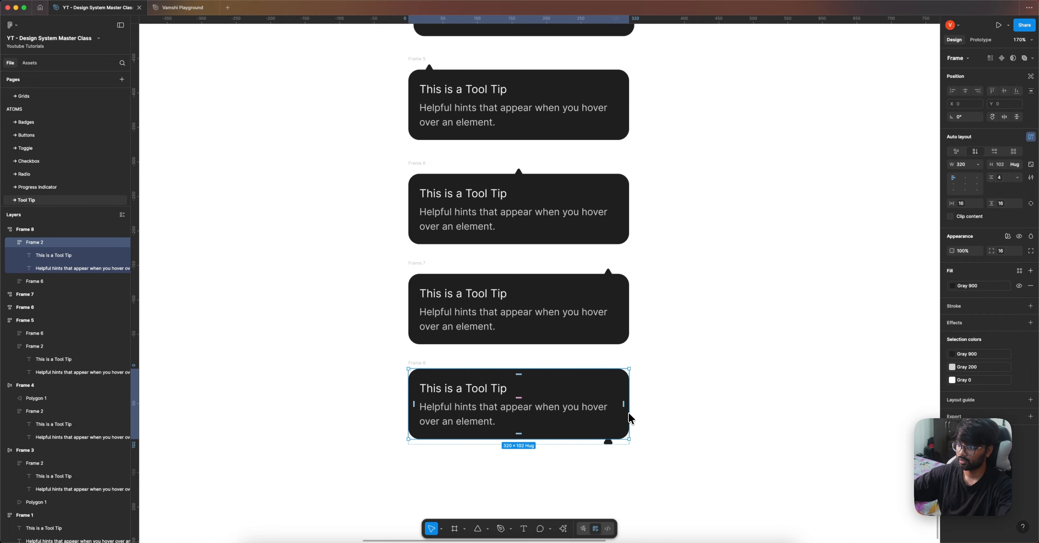
- Rotate the last tooltip's pointer frame to -180° so the triangle points downward
click(615, 436)
scroll(613, 437, up, 10)
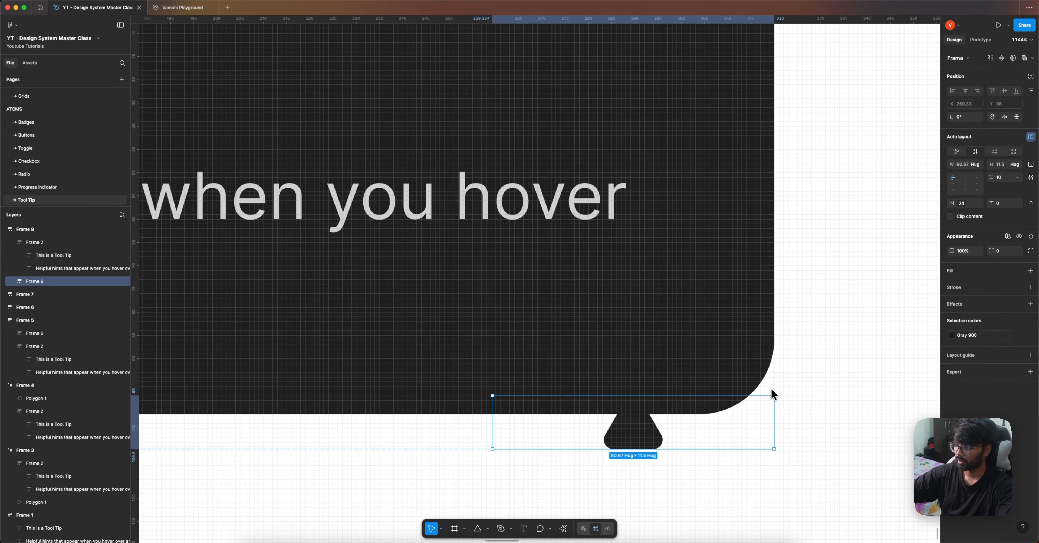
drag(779, 398, 504, 408)
scroll(504, 408, down, 10)
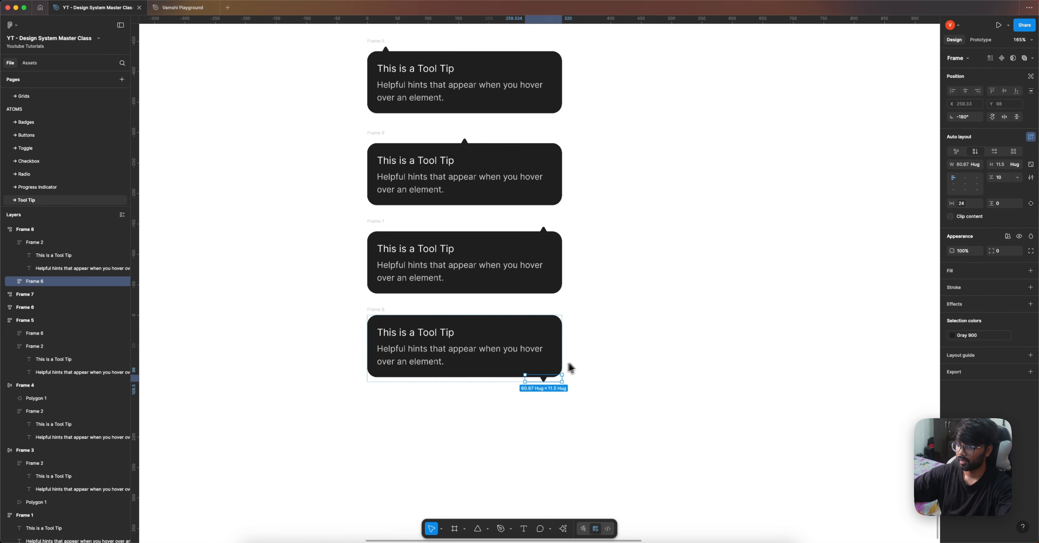
click(589, 359)
- Duplicate the downward-pointing tooltip twice below itself, aligning the first copy's pointer to the center and the second's to the left
drag(389, 315, 389, 396)
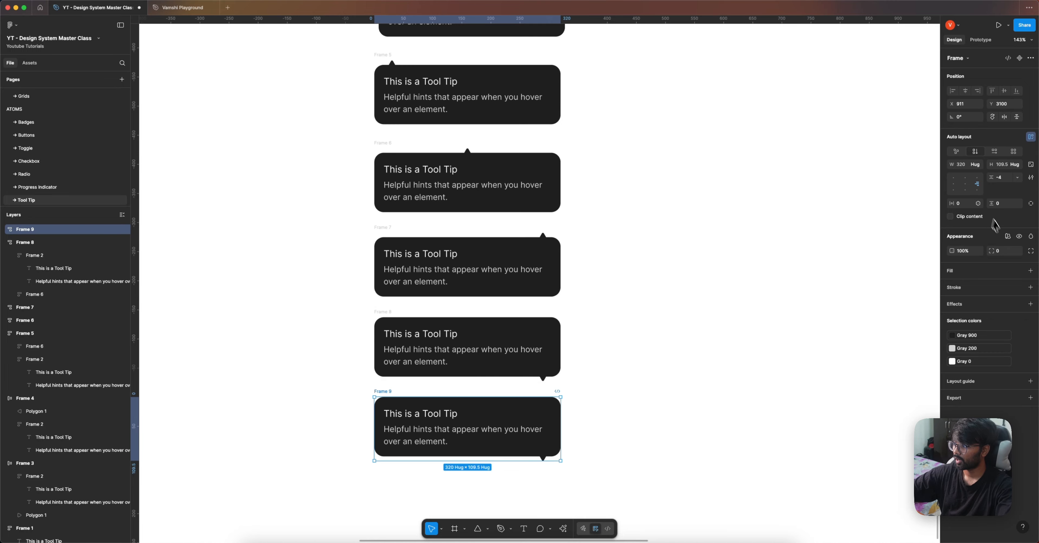
click(966, 185)
scroll(774, 274, down, 3)
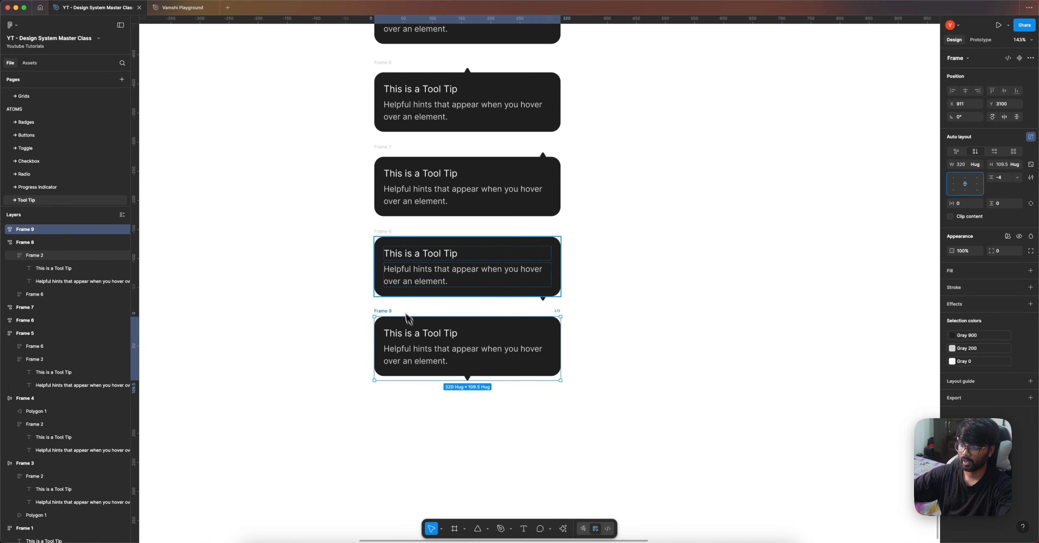
drag(393, 315, 391, 399)
click(953, 187)
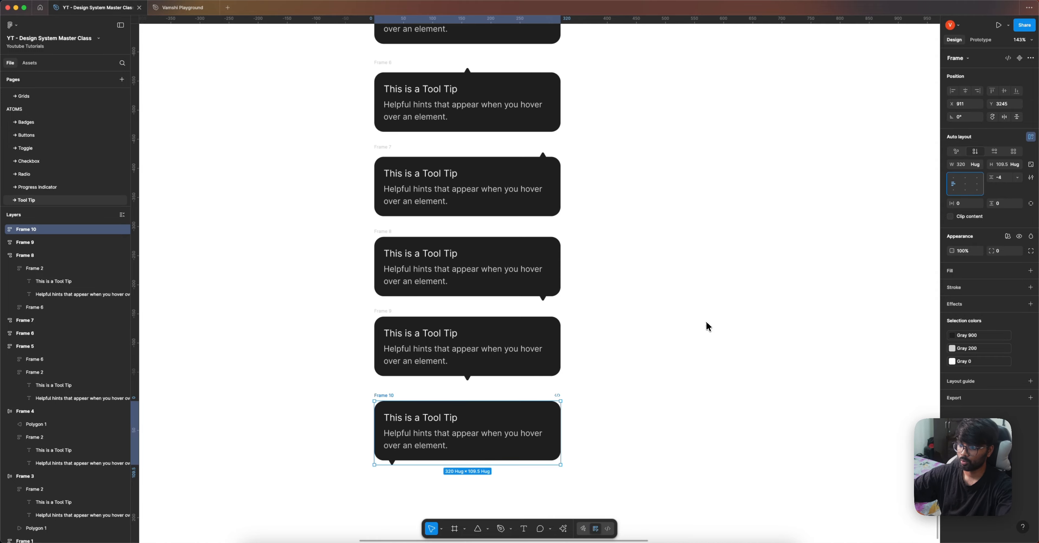
- Combine all nine tooltip frames into a component set and name it "Tool Tip"
click(686, 321)
scroll(663, 315, down, 6)
scroll(641, 297, down, 2)
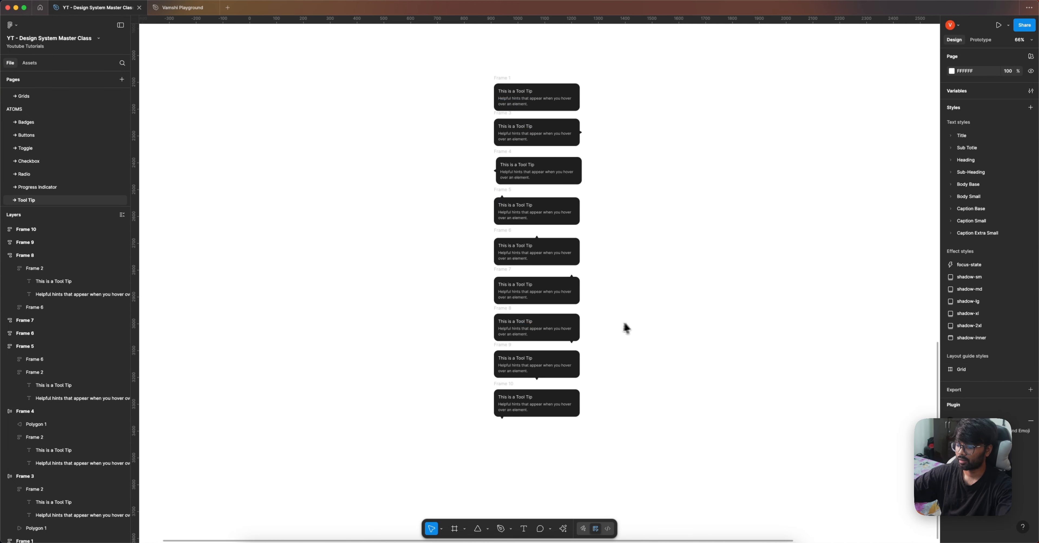
scroll(572, 340, up, 2)
scroll(467, 322, down, 3)
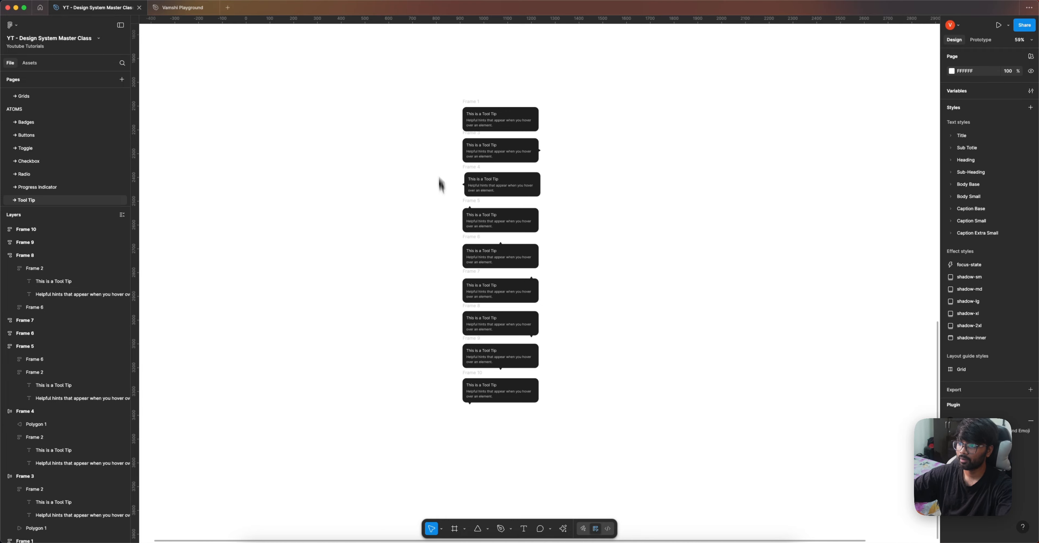
drag(446, 82, 605, 439)
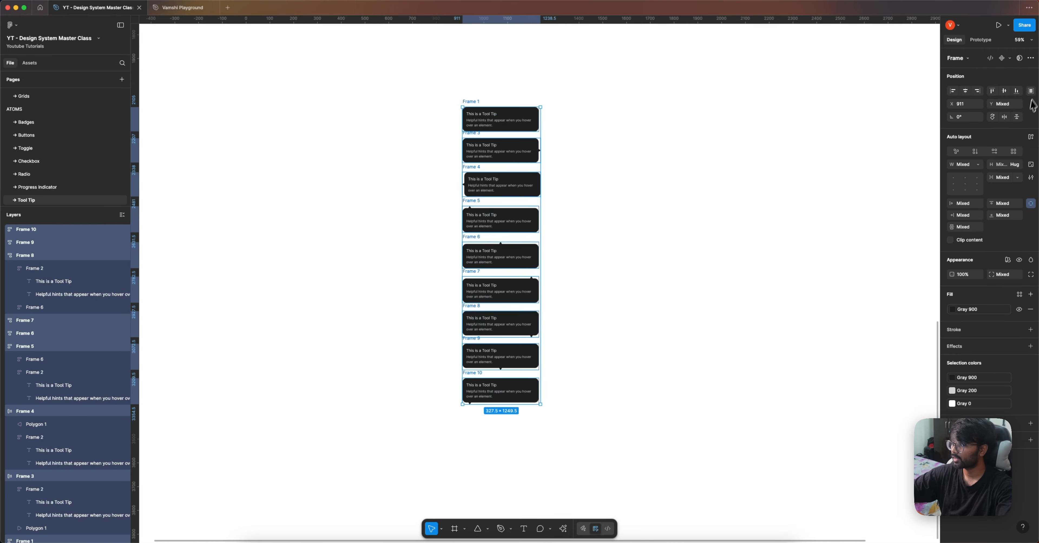
click(1010, 59)
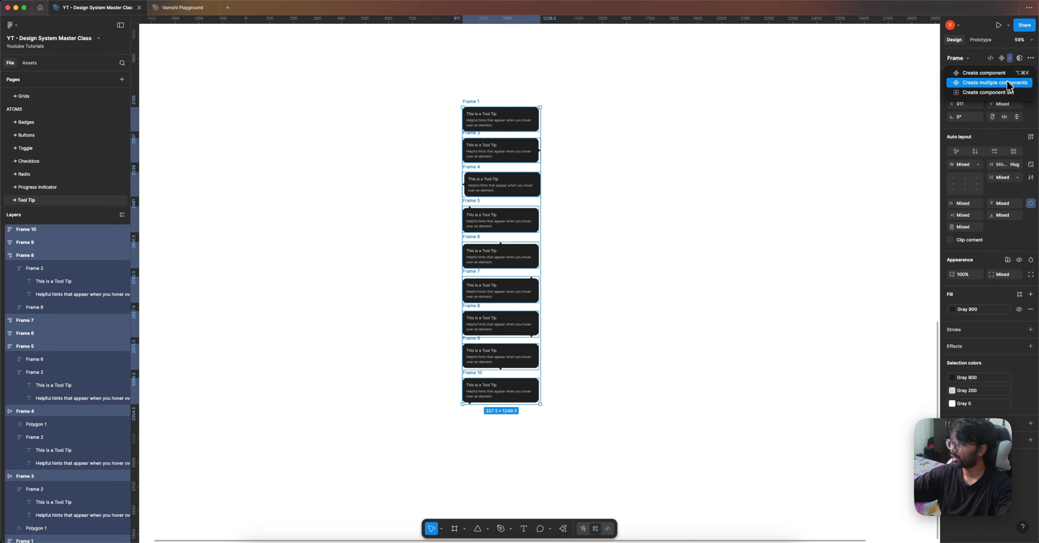
click(996, 90)
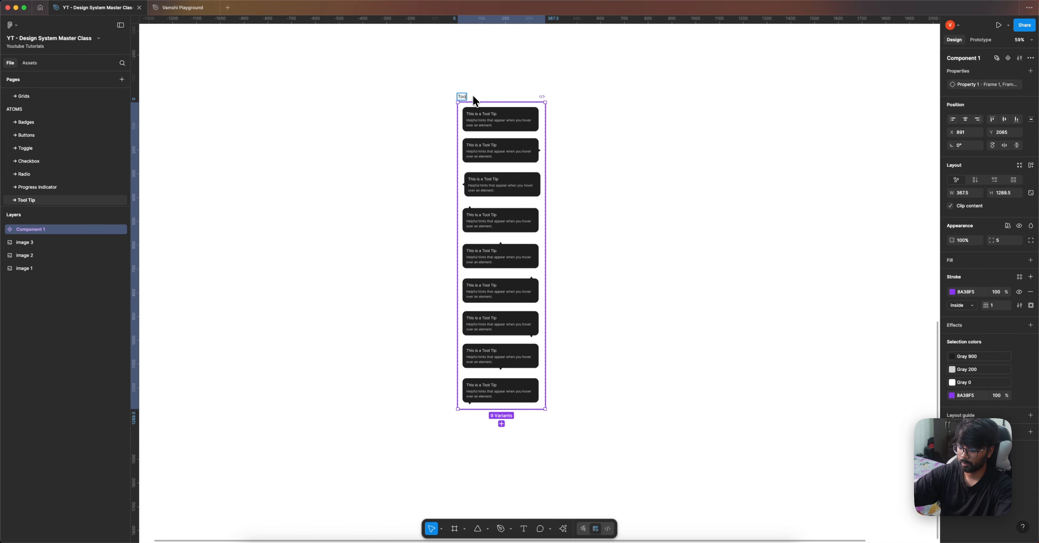
text(Tip)
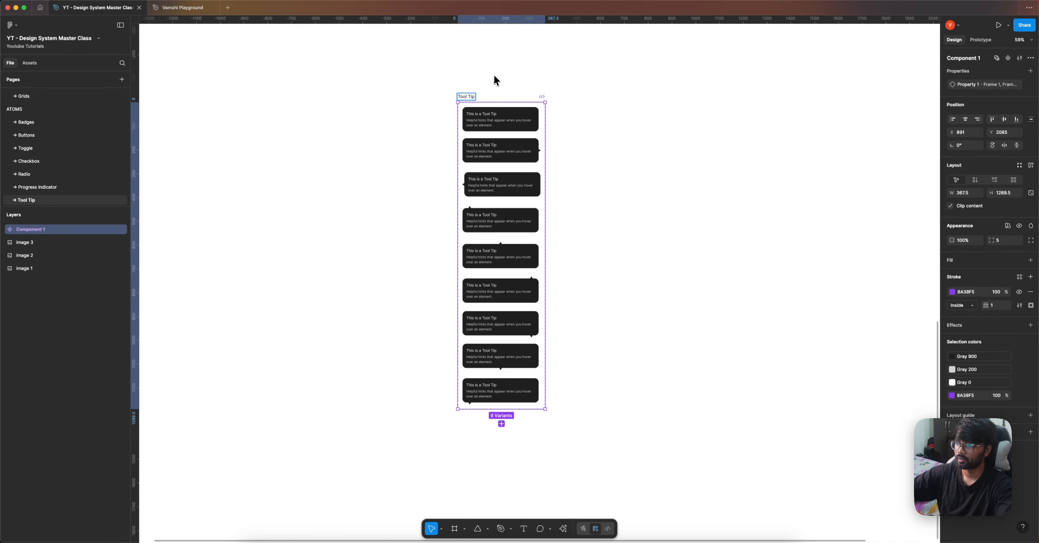
click(490, 78)
- Fill the Tool Tip component set's background with the Gray 0 library color
click(476, 96)
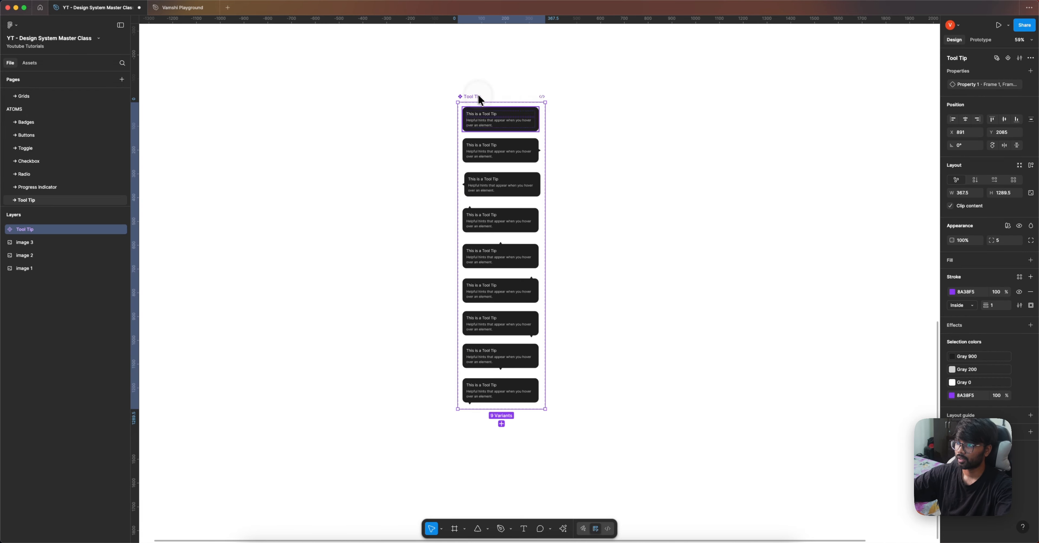
click(1019, 261)
text(gray)
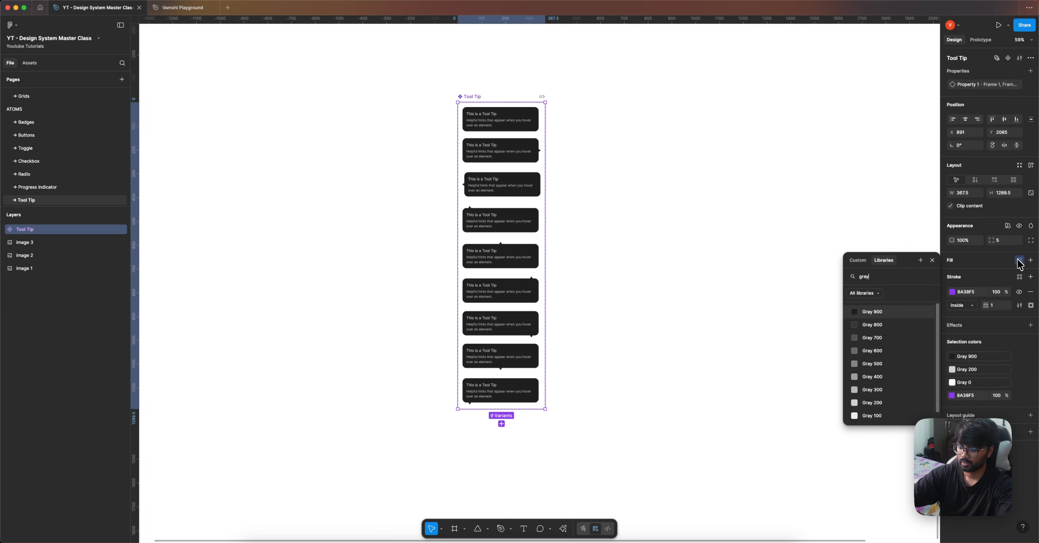
scroll(886, 399, down, 1)
click(873, 419)
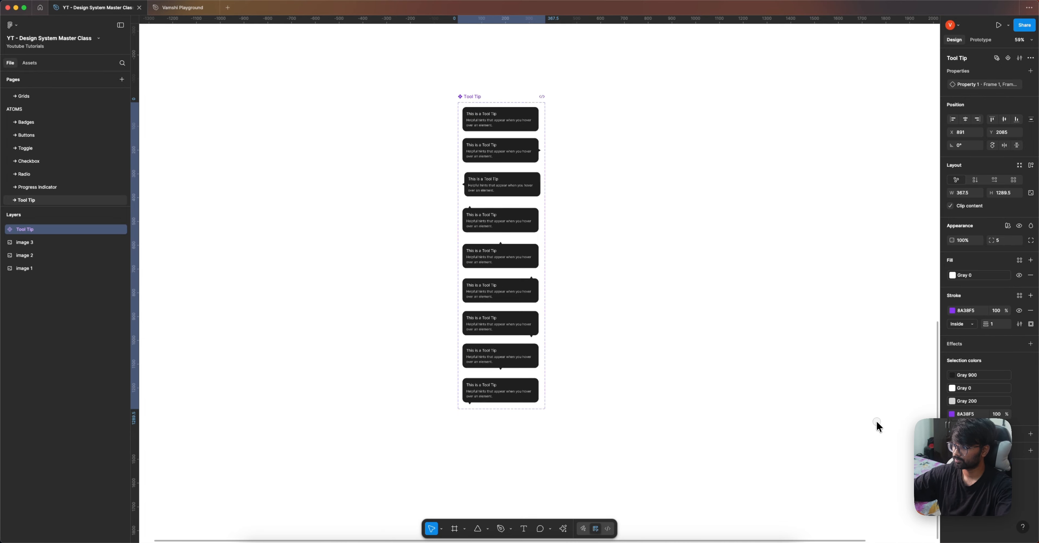
- Rename the variant property to "Arrow" and set the pointerless first variant's value to "No Arrow"
scroll(518, 123, up, 5)
click(519, 121)
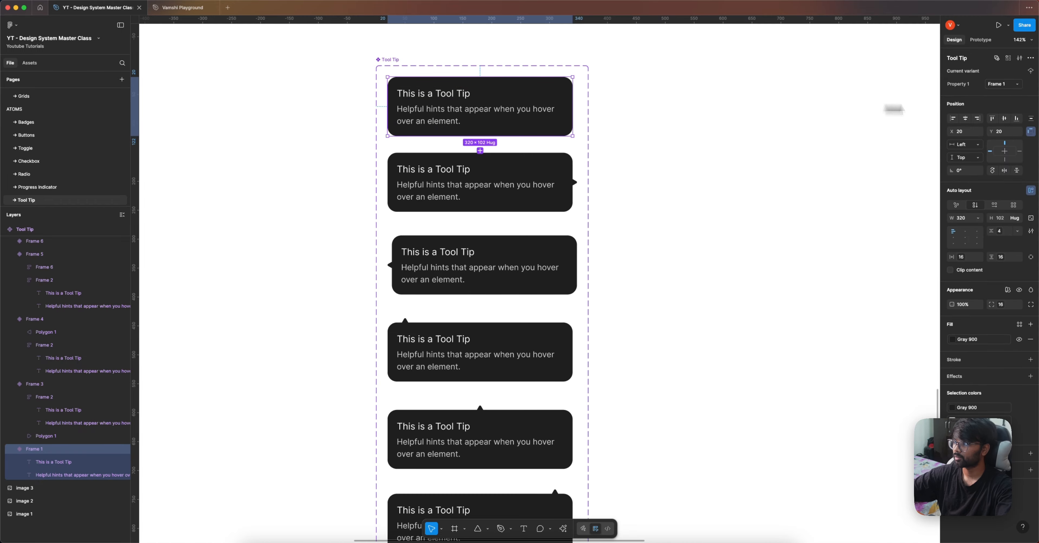
click(1000, 84)
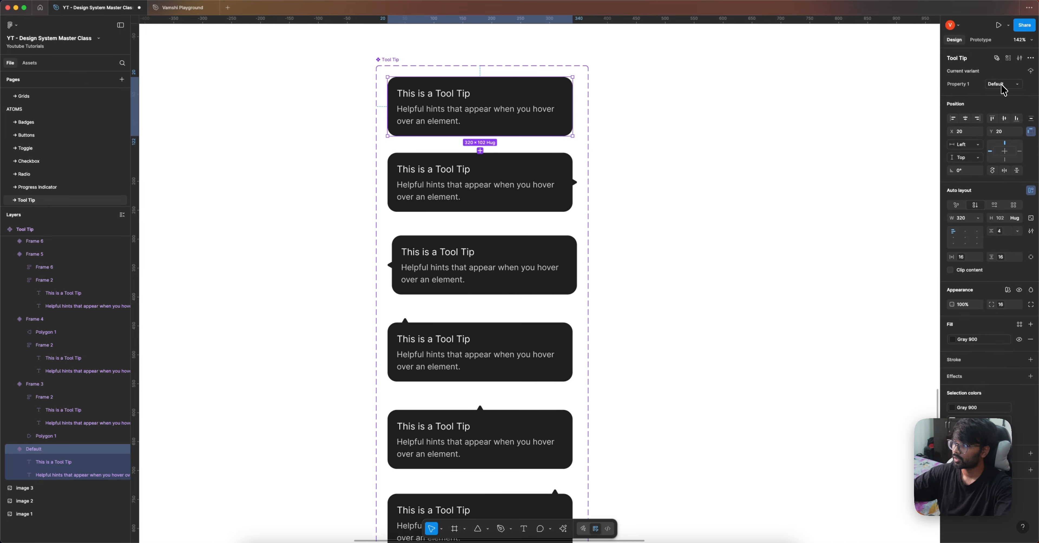
click(970, 84)
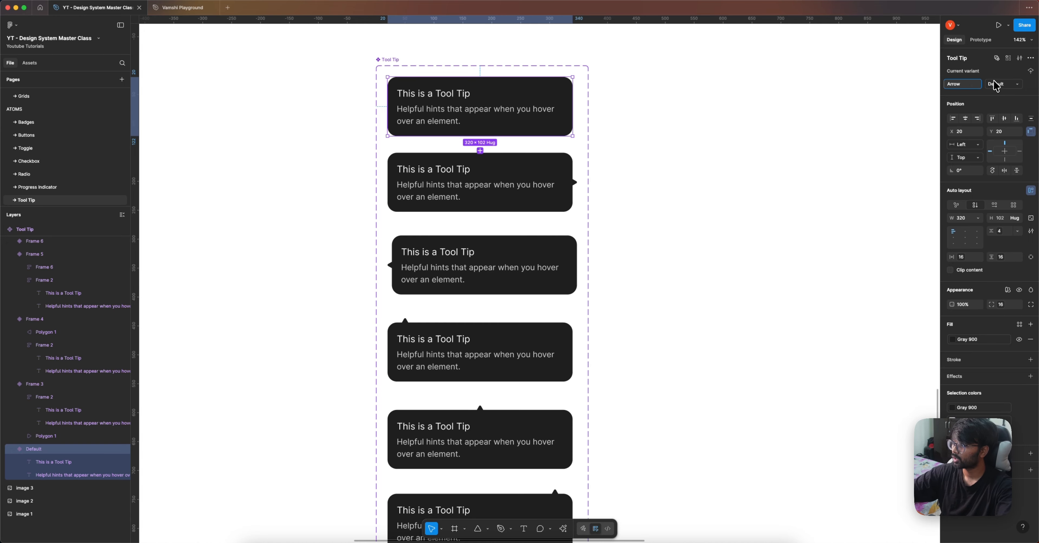
key(Return)
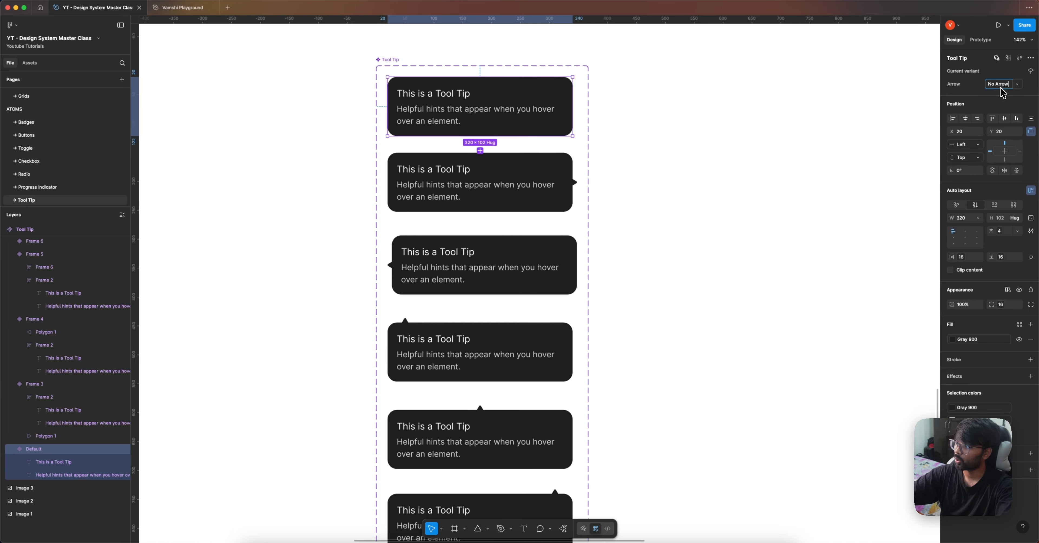
- Set the Arrow values of the second, third and fourth variants to "Arrow right", "Arrow left" and "Arrow top left"
key(Tab)
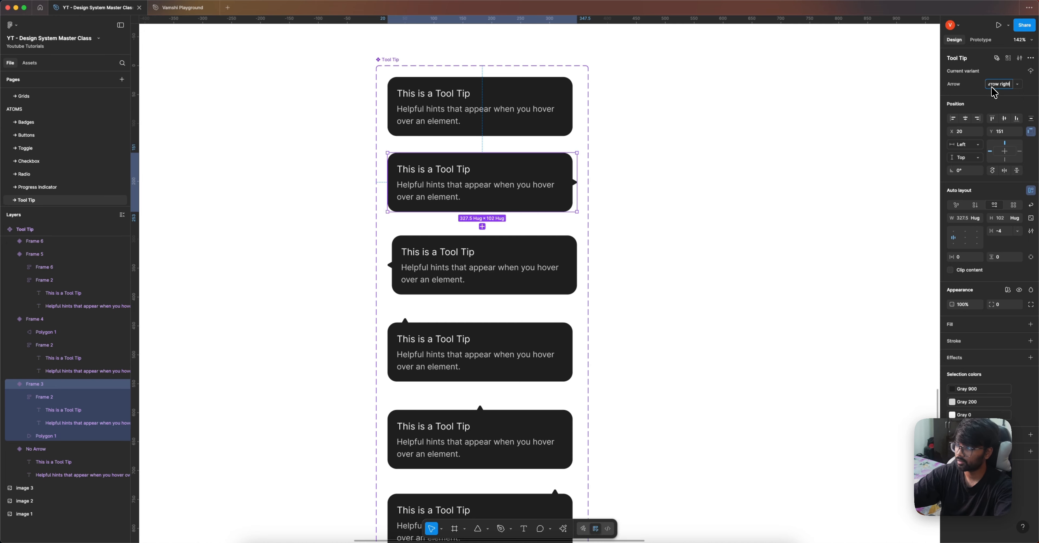
key(Tab)
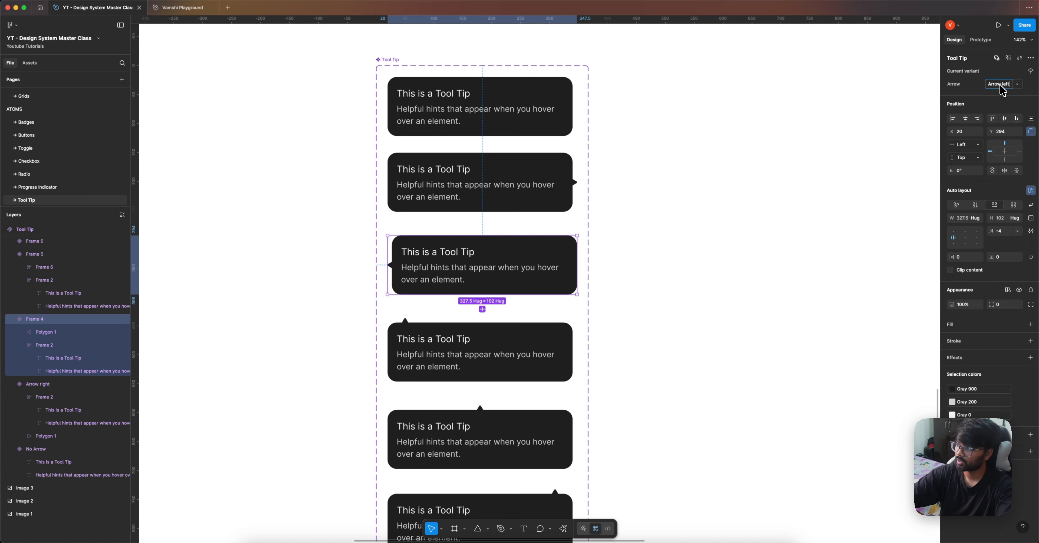
key(Tab)
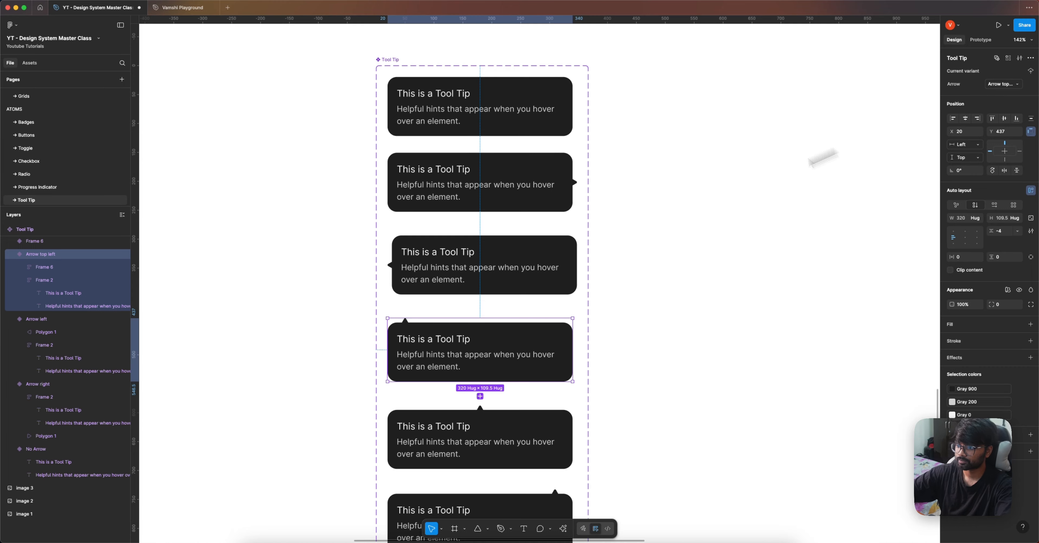
- Set the fifth variant's Arrow value to "Arrow top middle" and the sixth's to "Arrow top right"
scroll(587, 278, down, 4)
click(531, 320)
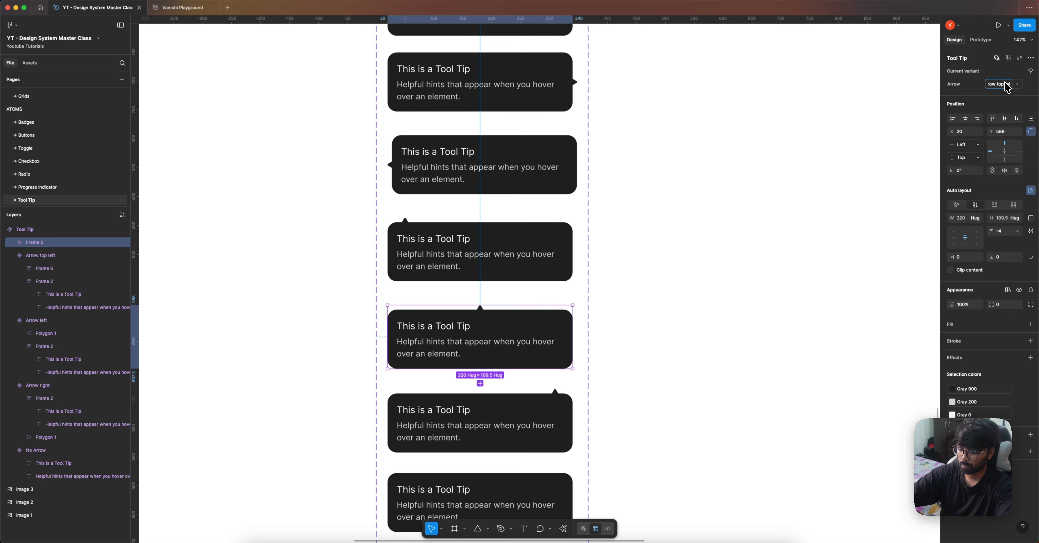
click(531, 394)
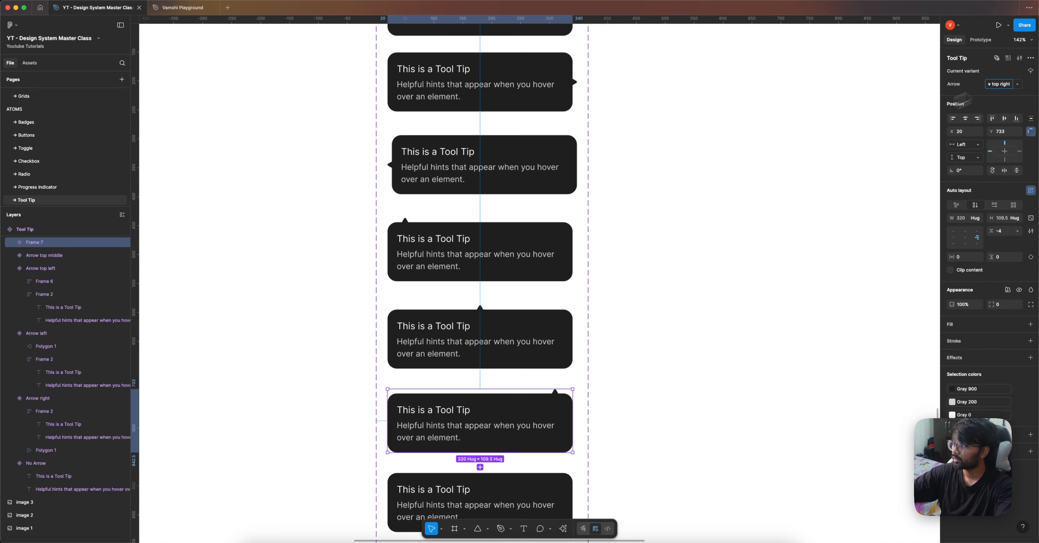
key(Return)
- Set the Arrow value of the seventh variant, with its pointer at the lower right, to "Arrow bottom right"
key(super+d)
scroll(672, 232, down, 2)
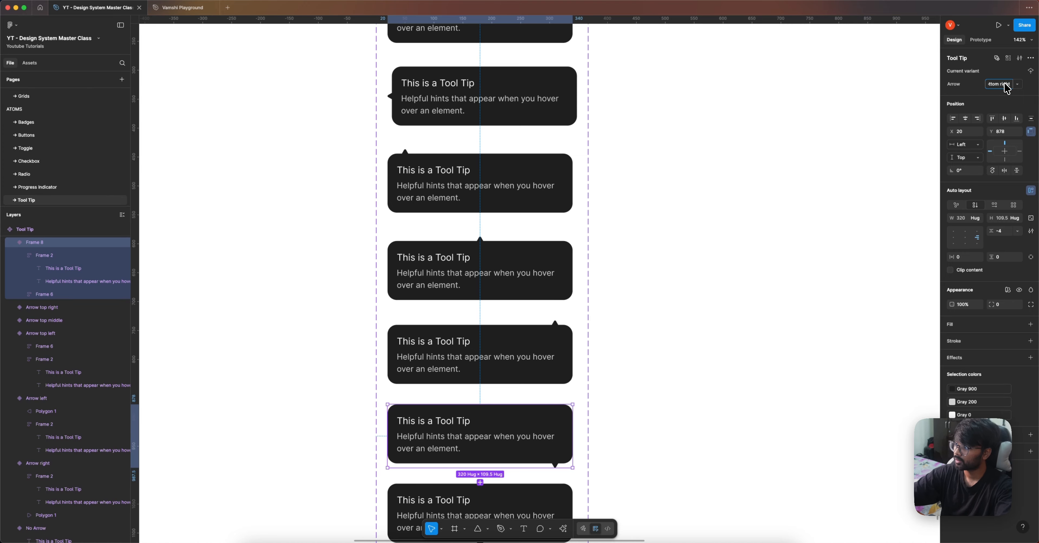
key(Return)
- Set the Arrow value of the eighth variant, with its pointer at the lower middle, to "Arrow bottom middle"
scroll(761, 186, down, 5)
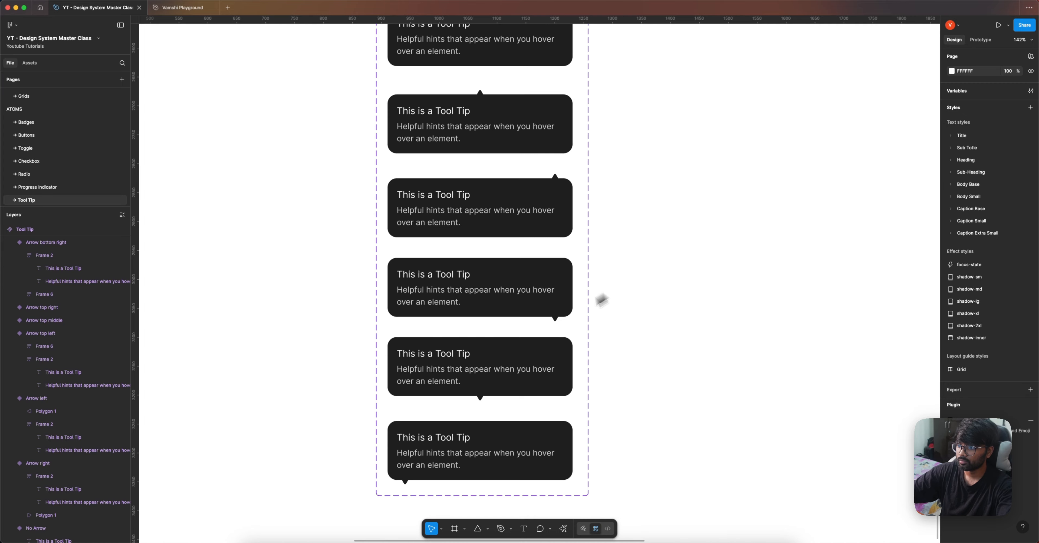
click(532, 299)
click(531, 352)
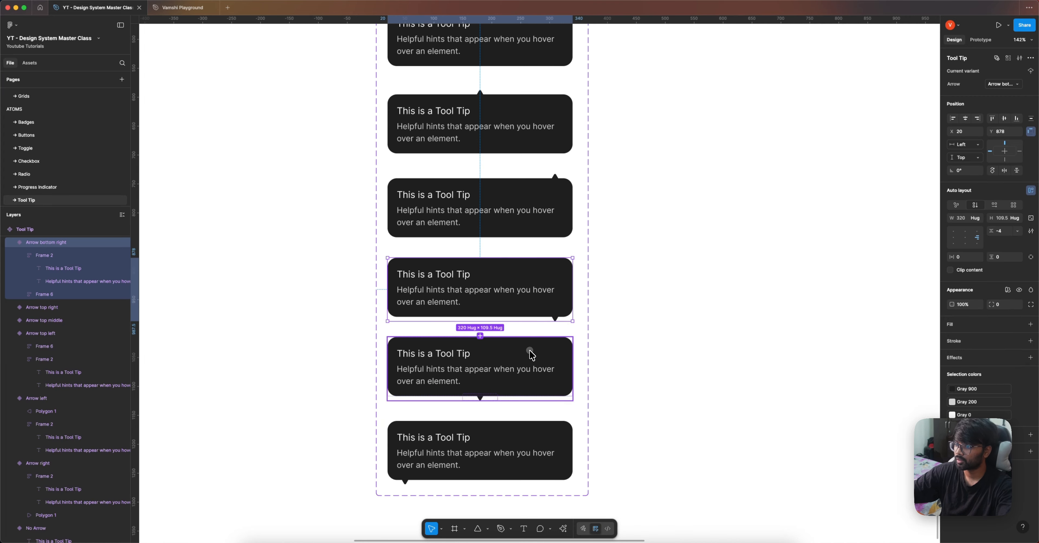
click(1004, 87)
text(Arrow bottom middl)
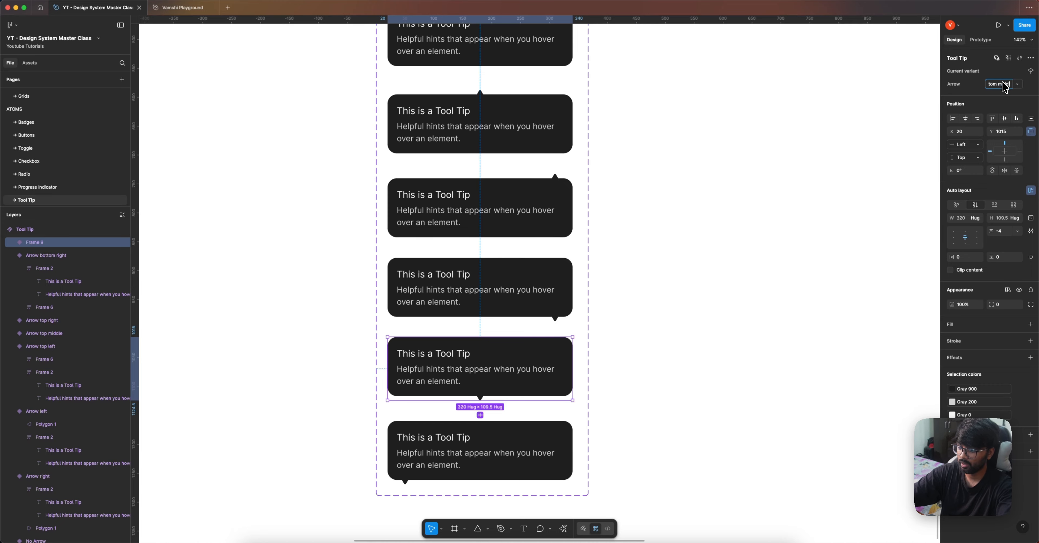
text(e)
key(Return)
- Set the Arrow value of the ninth variant, with its pointer at the lower left, to "Arrow bottom left"
click(536, 443)
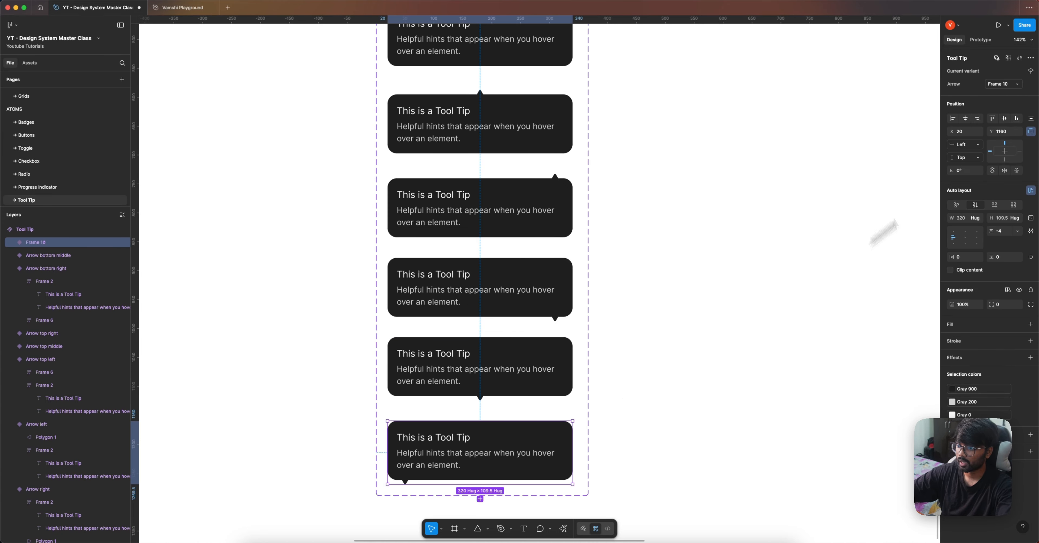
click(1000, 84)
text(Arrow left)
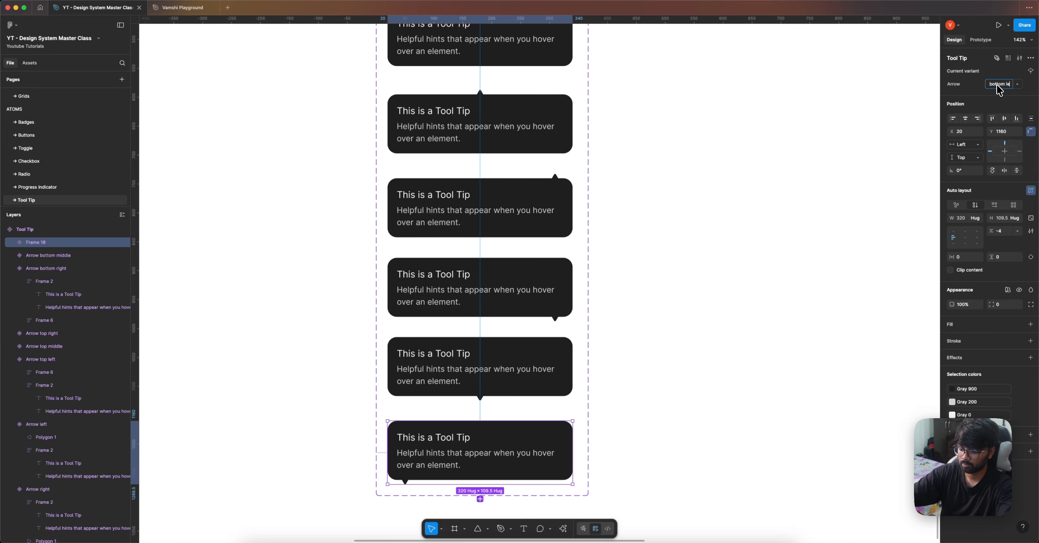
key(Return)
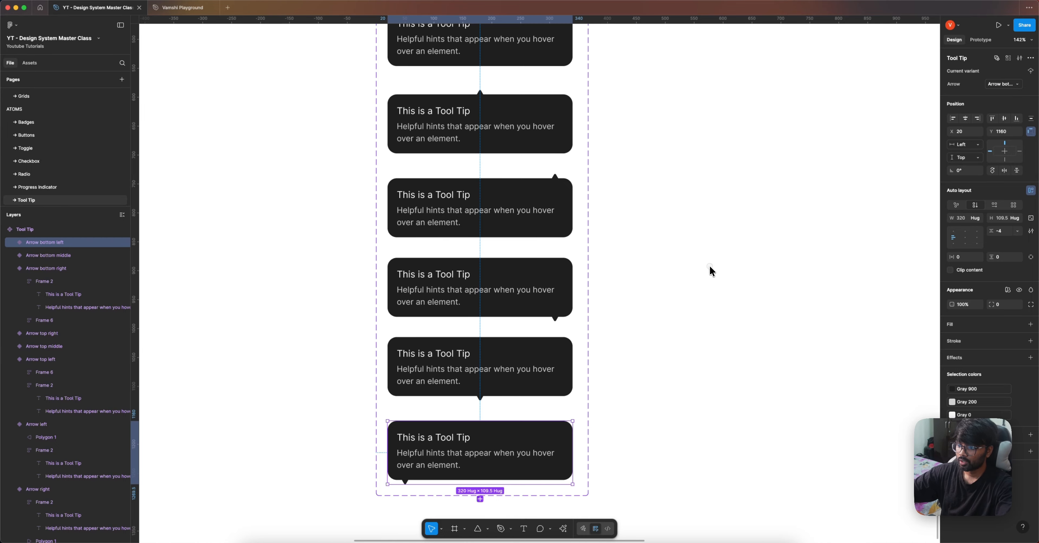
click(710, 266)
- Create a boolean visibility property named "Help Text" with value True for the "Helpful hints" text layers of all nine variants
scroll(686, 279, down, 3)
scroll(667, 287, up, 5)
scroll(626, 232, up, 1)
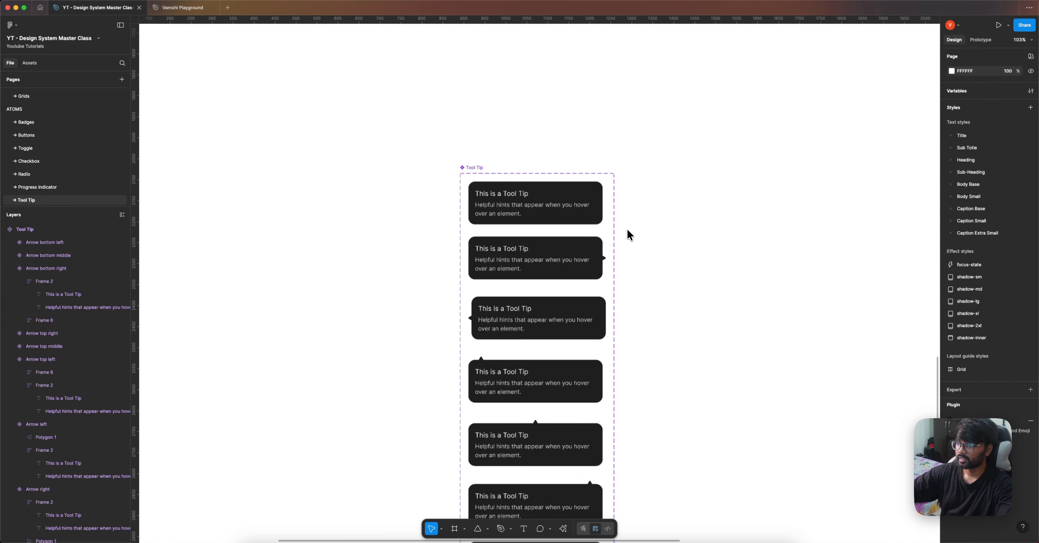
super+click(494, 208)
shift+super+click(506, 262)
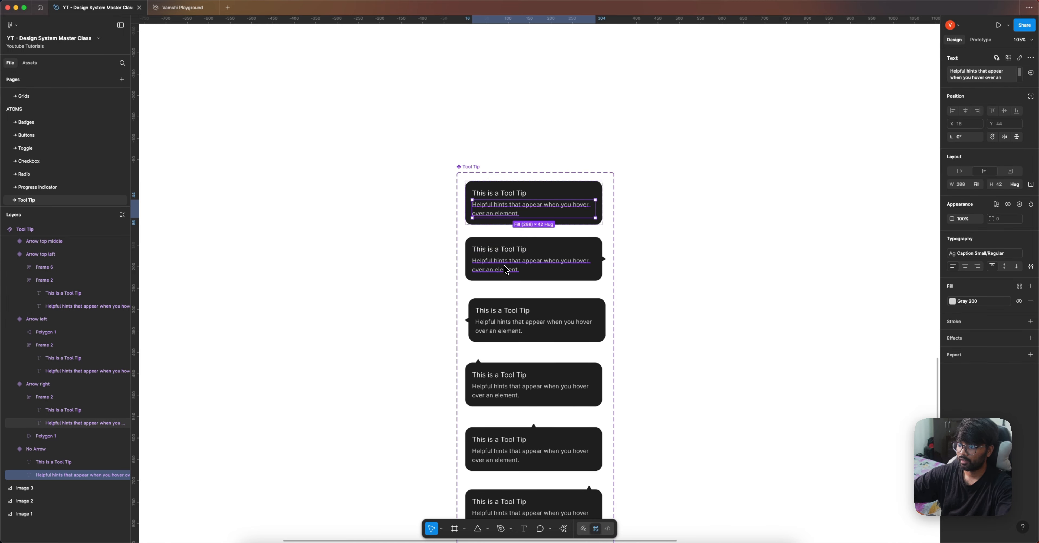
scroll(509, 260, down, 3)
shift+super+click(510, 224)
shift+super+click(510, 284)
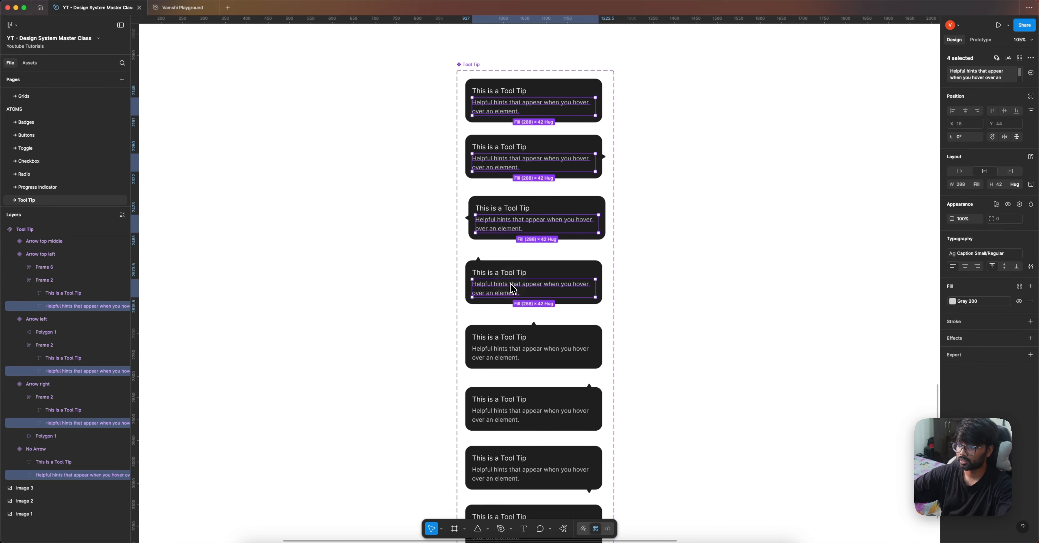
scroll(511, 278, down, 3)
shift+super+click(510, 254)
shift+super+click(511, 319)
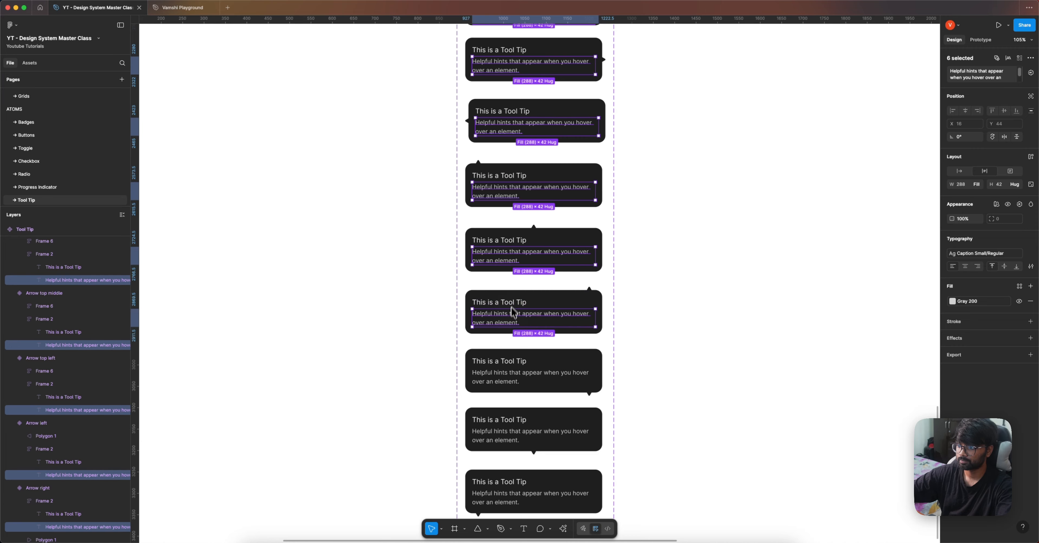
scroll(512, 322, down, 1)
shift+super+click(513, 363)
shift+super+click(512, 421)
scroll(512, 421, down, 3)
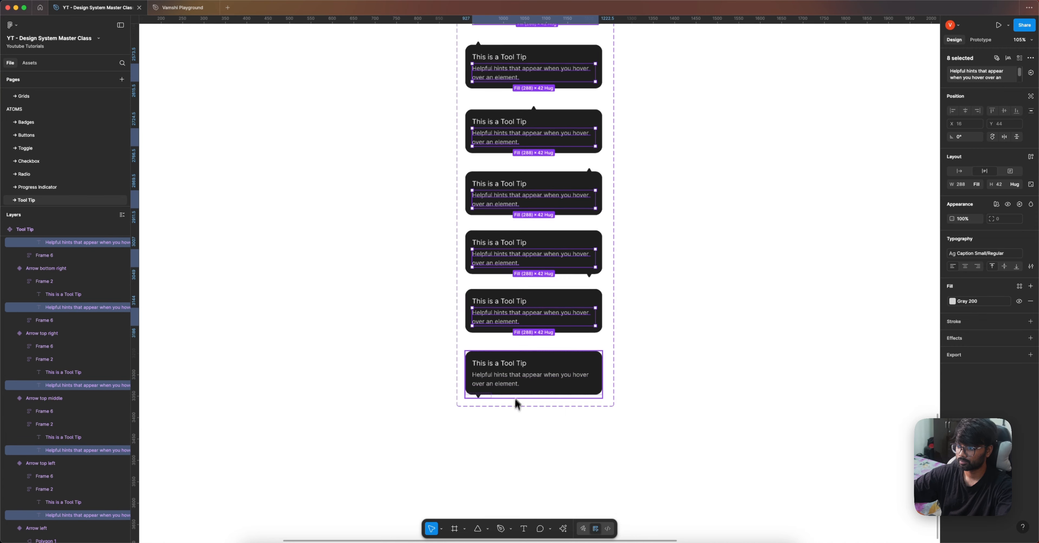
shift+super+click(518, 381)
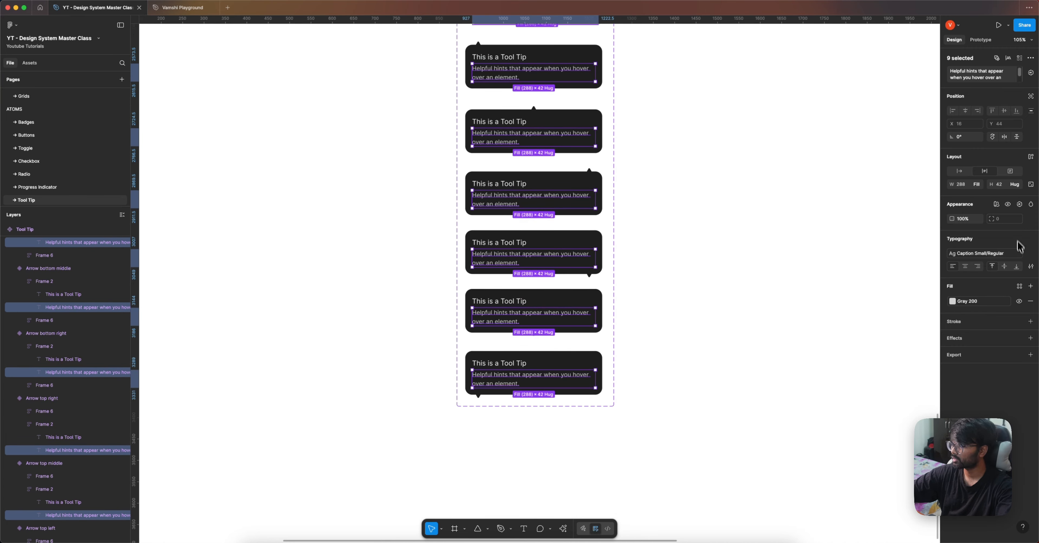
click(1020, 204)
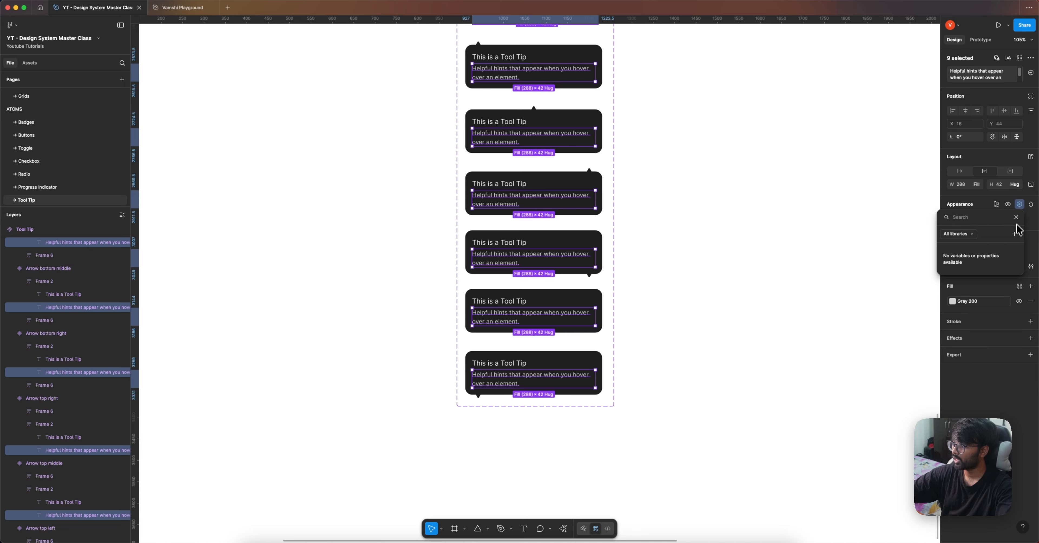
click(1014, 233)
text(Sho)
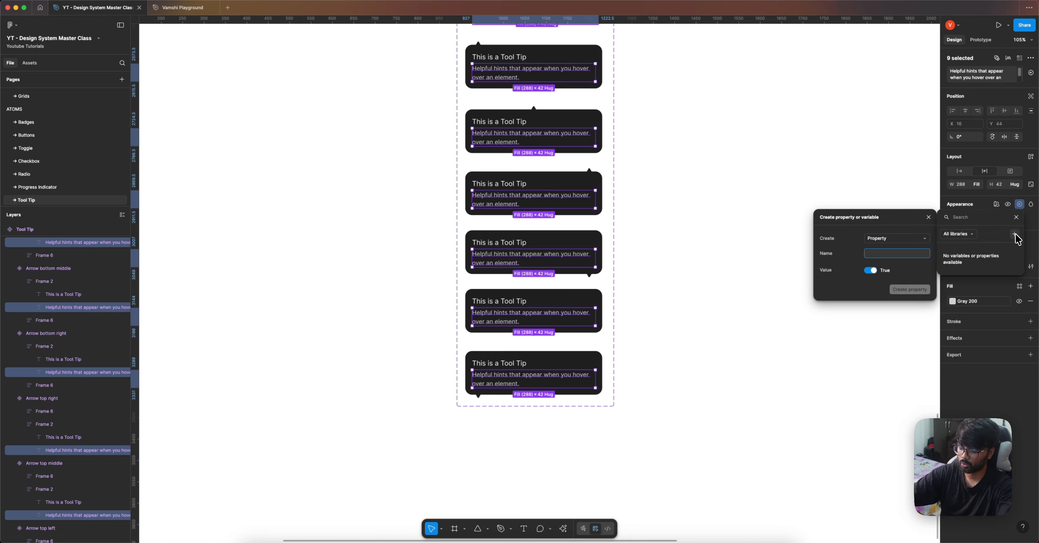
text(Help Text)
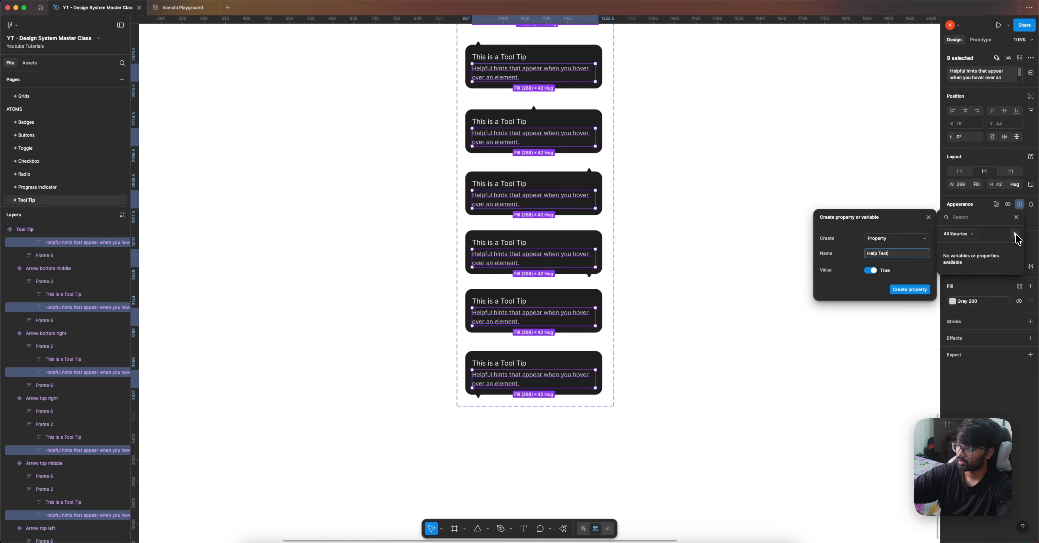
click(909, 289)
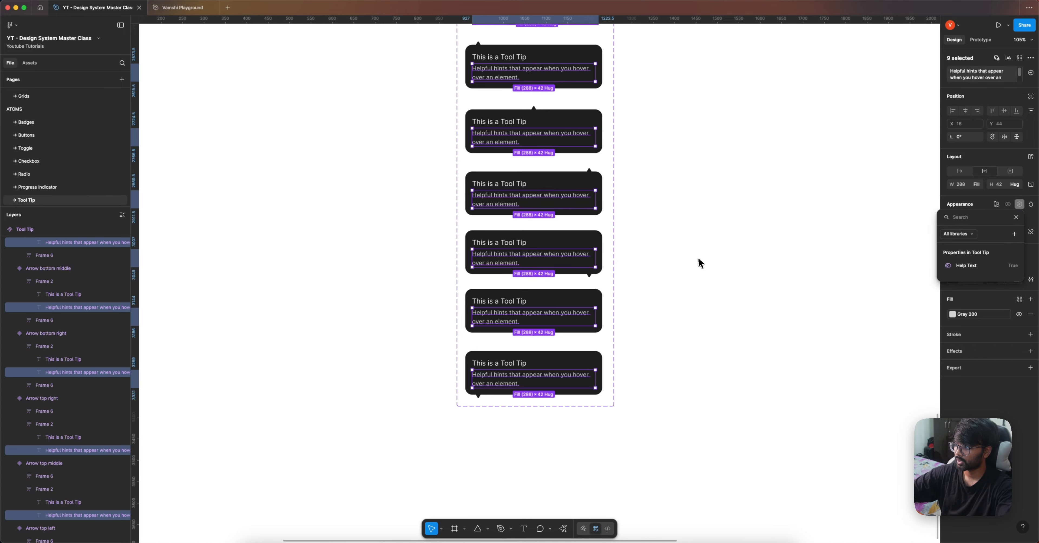
scroll(698, 258, up, 5)
click(681, 230)
scroll(669, 194, down, 3)
scroll(605, 182, up, 3)
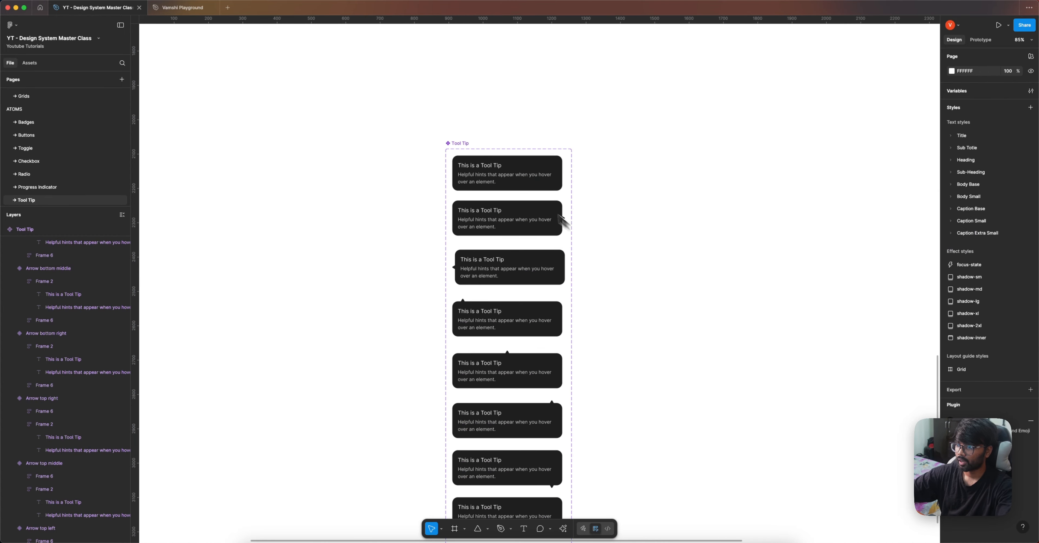
double_click(524, 177)
drag(646, 100, 640, 103)
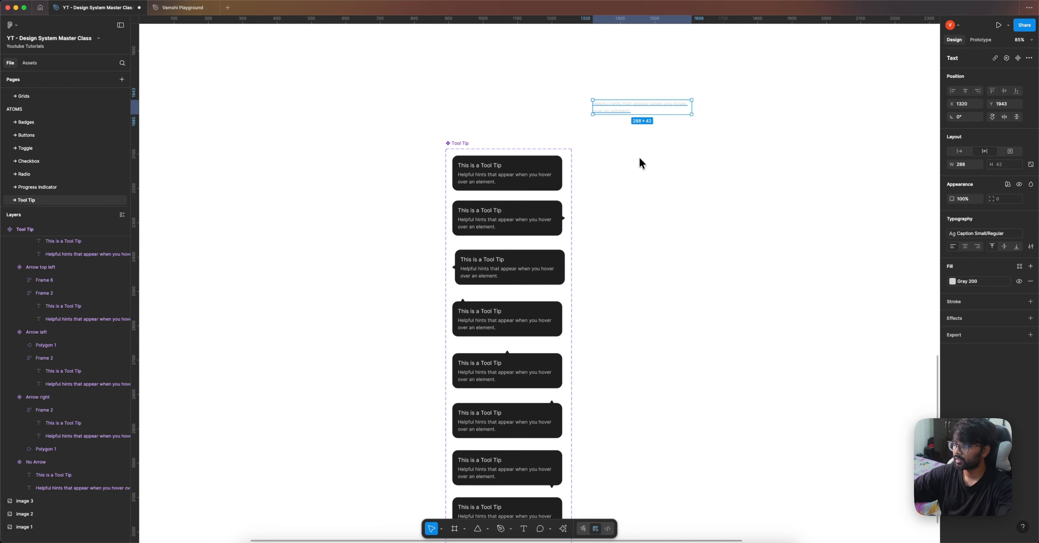
key(super+z)
- Place a test instance of the No Arrow variant above the component set and toggle its Help Text property off and on
click(610, 165)
drag(558, 169, 660, 114)
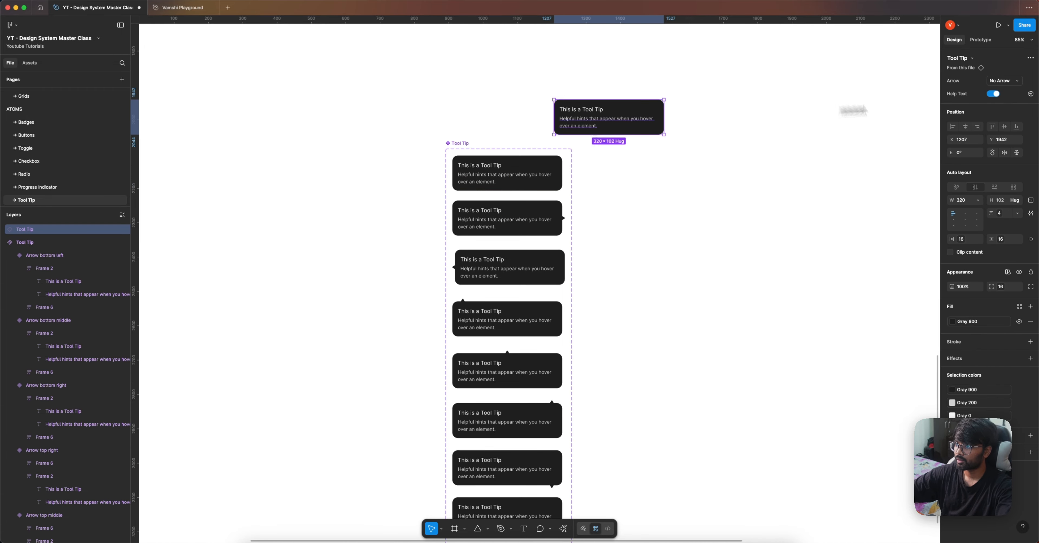
click(993, 94)
click(993, 94)
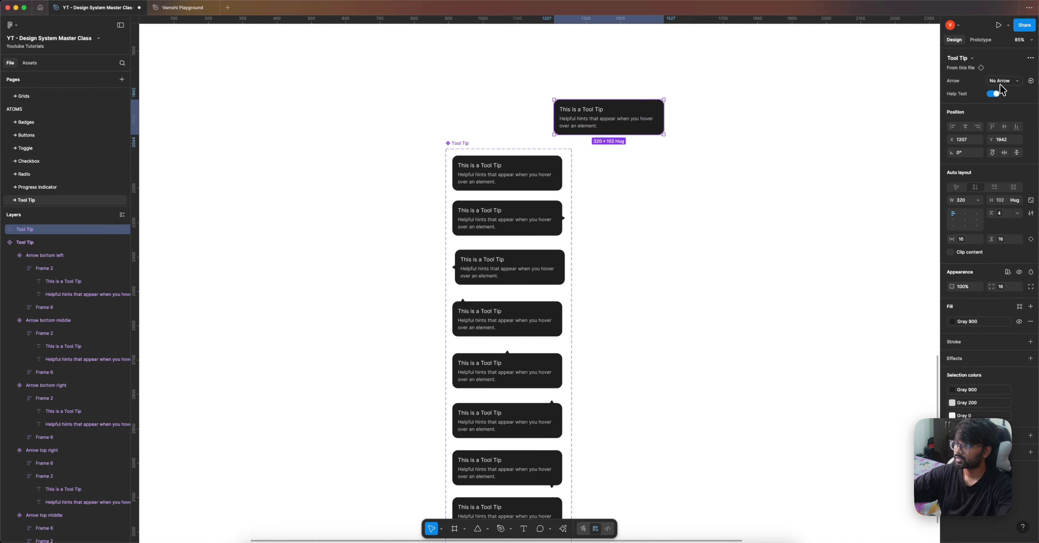
- Try the Arrow values "Arrow right", "Arrow top left" and "Arrow left" on the test instance and delete it
click(1002, 82)
click(1001, 90)
click(1002, 89)
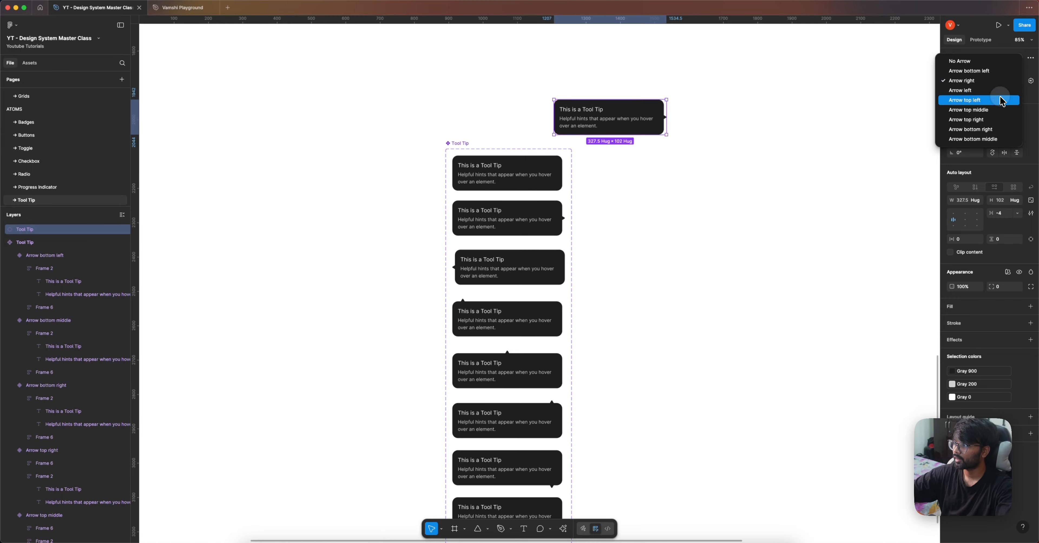
click(1001, 100)
click(1007, 81)
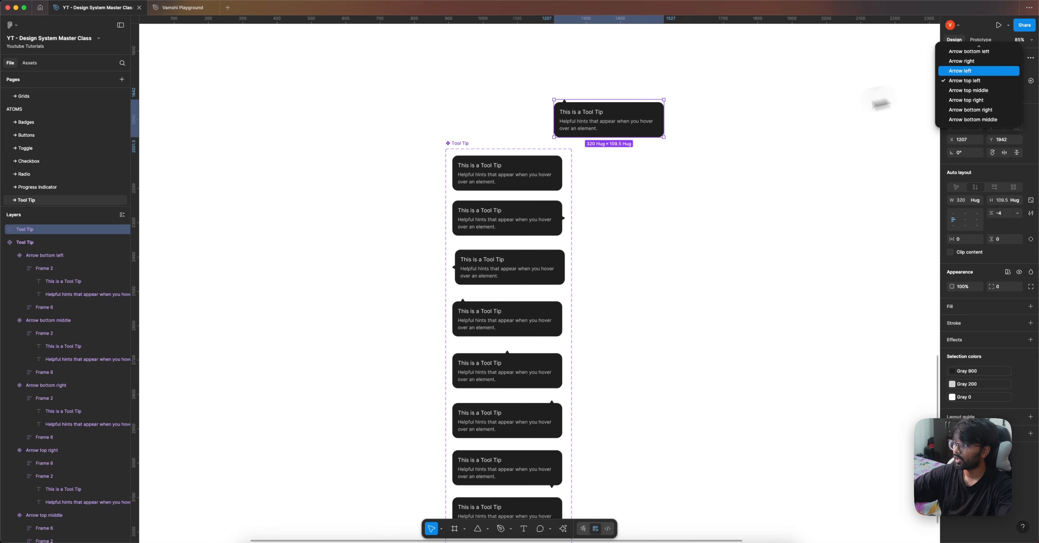
click(996, 69)
key(Delete)
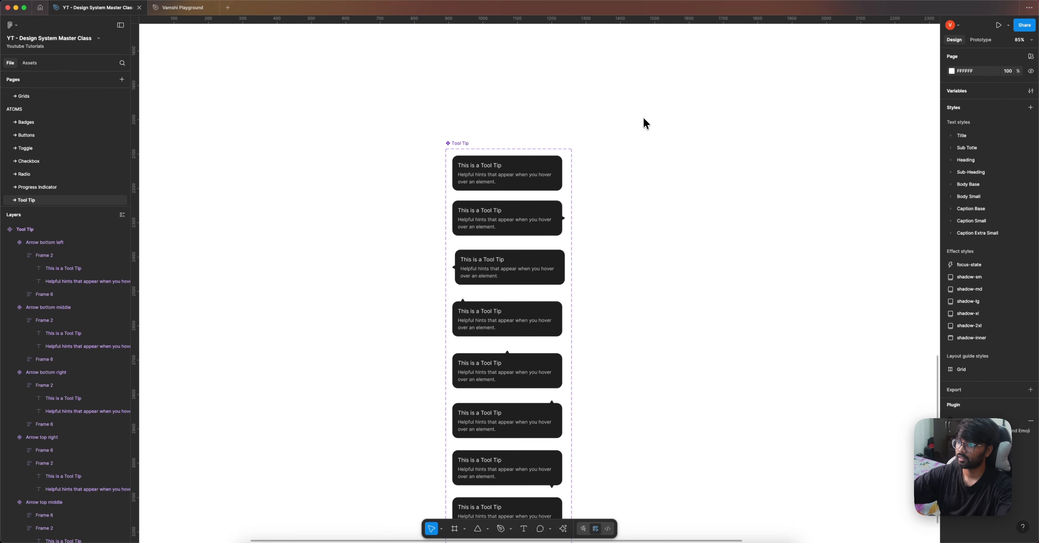
- Set the Color Mode of the whole Tool Tip component set to Dark Mode
scroll(369, 124, down, 5)
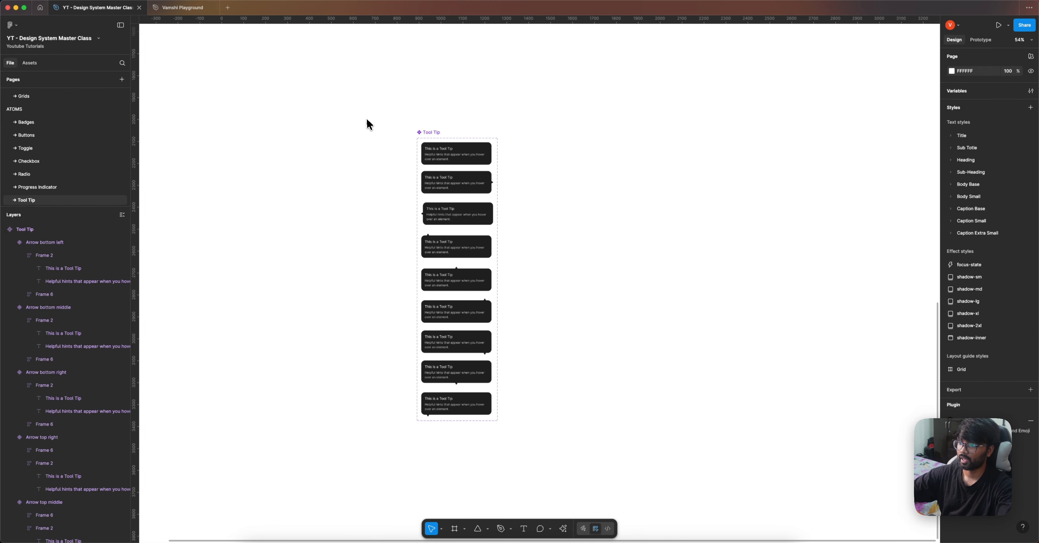
click(430, 131)
click(1008, 239)
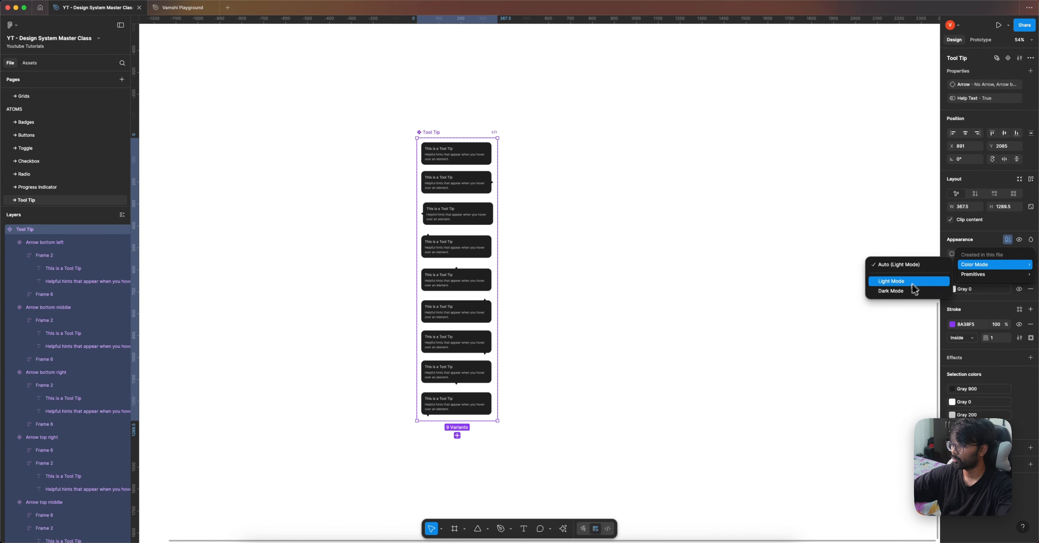
click(904, 291)
scroll(385, 177, up, 5)
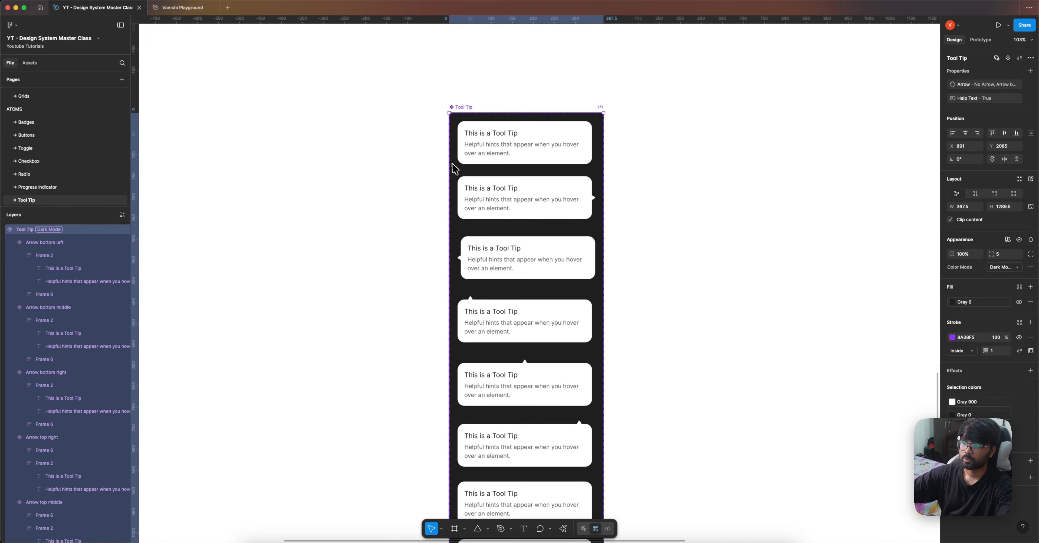
scroll(448, 161, down, 5)
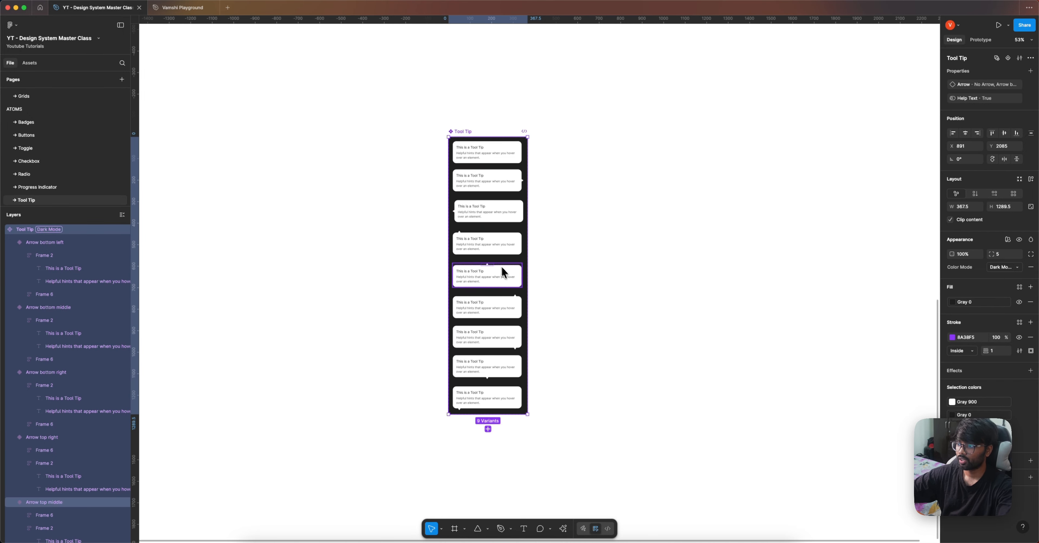